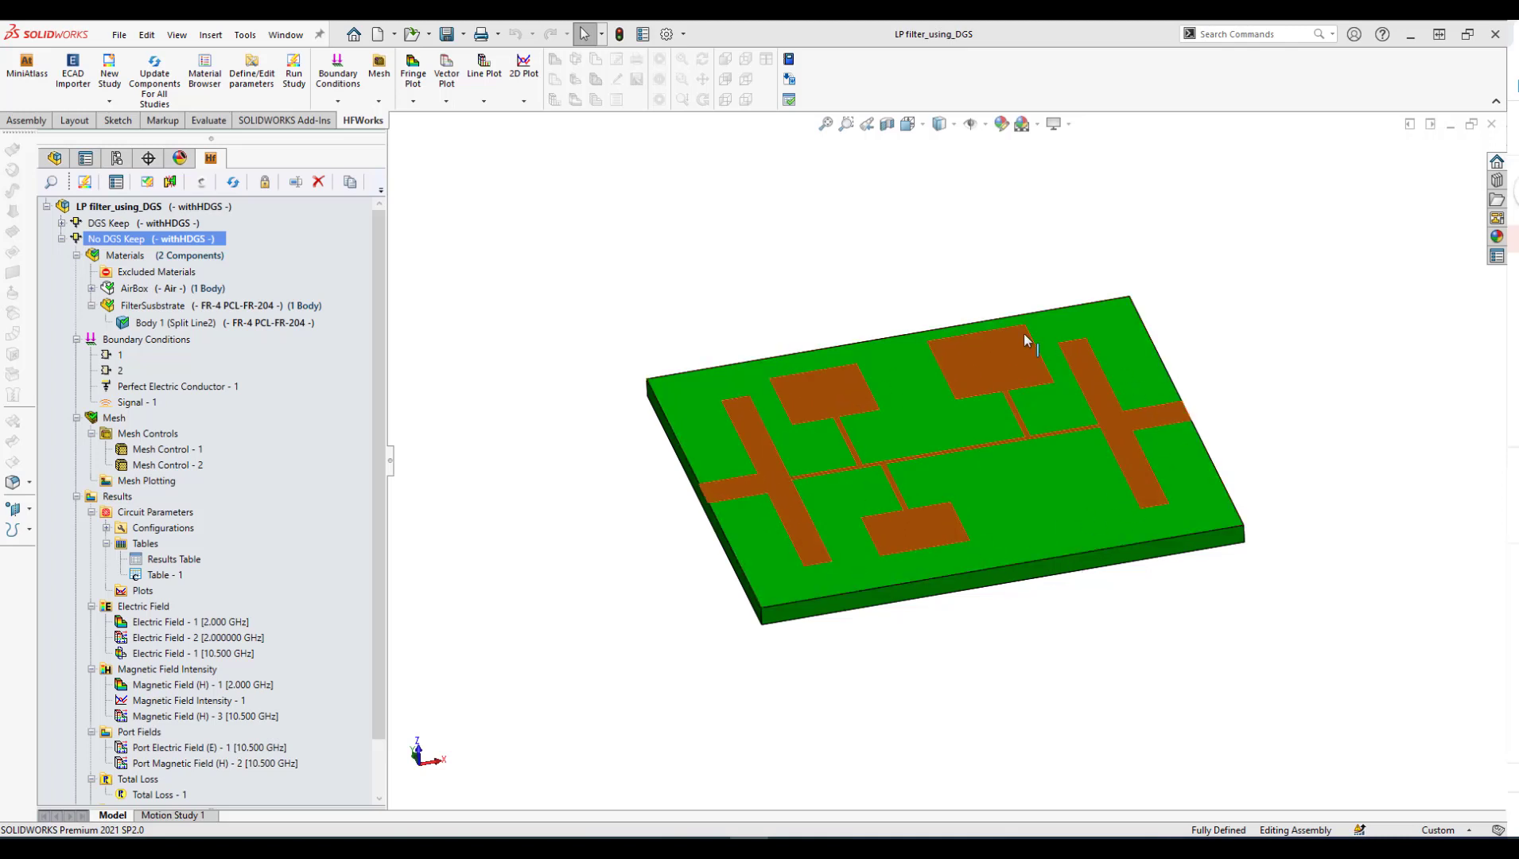
middle_drag(1074, 611, 914, 473)
click(876, 459)
click(1020, 455)
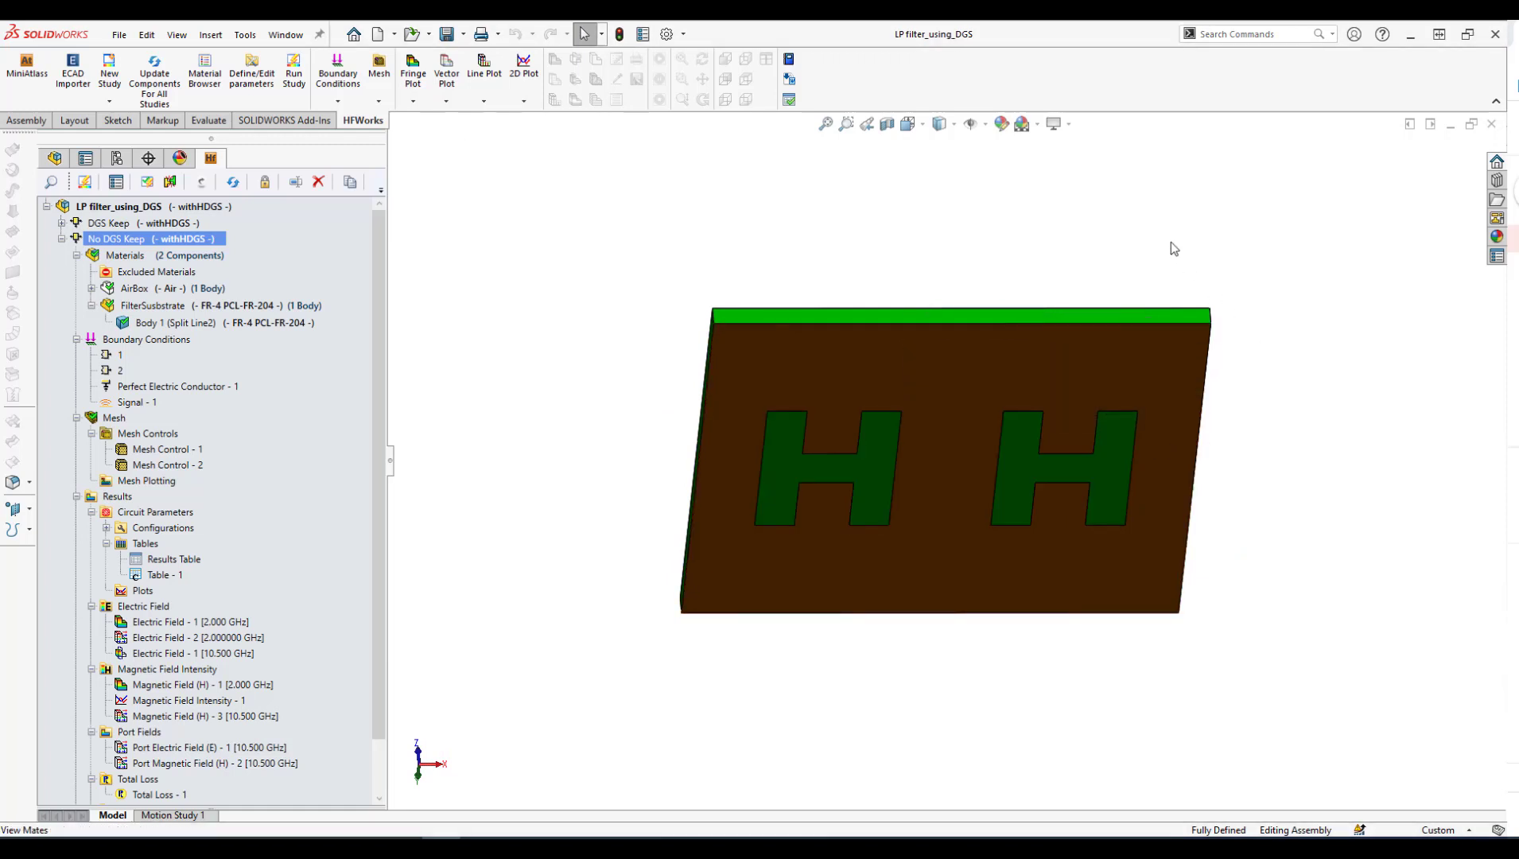
middle_drag(1174, 244, 1238, 546)
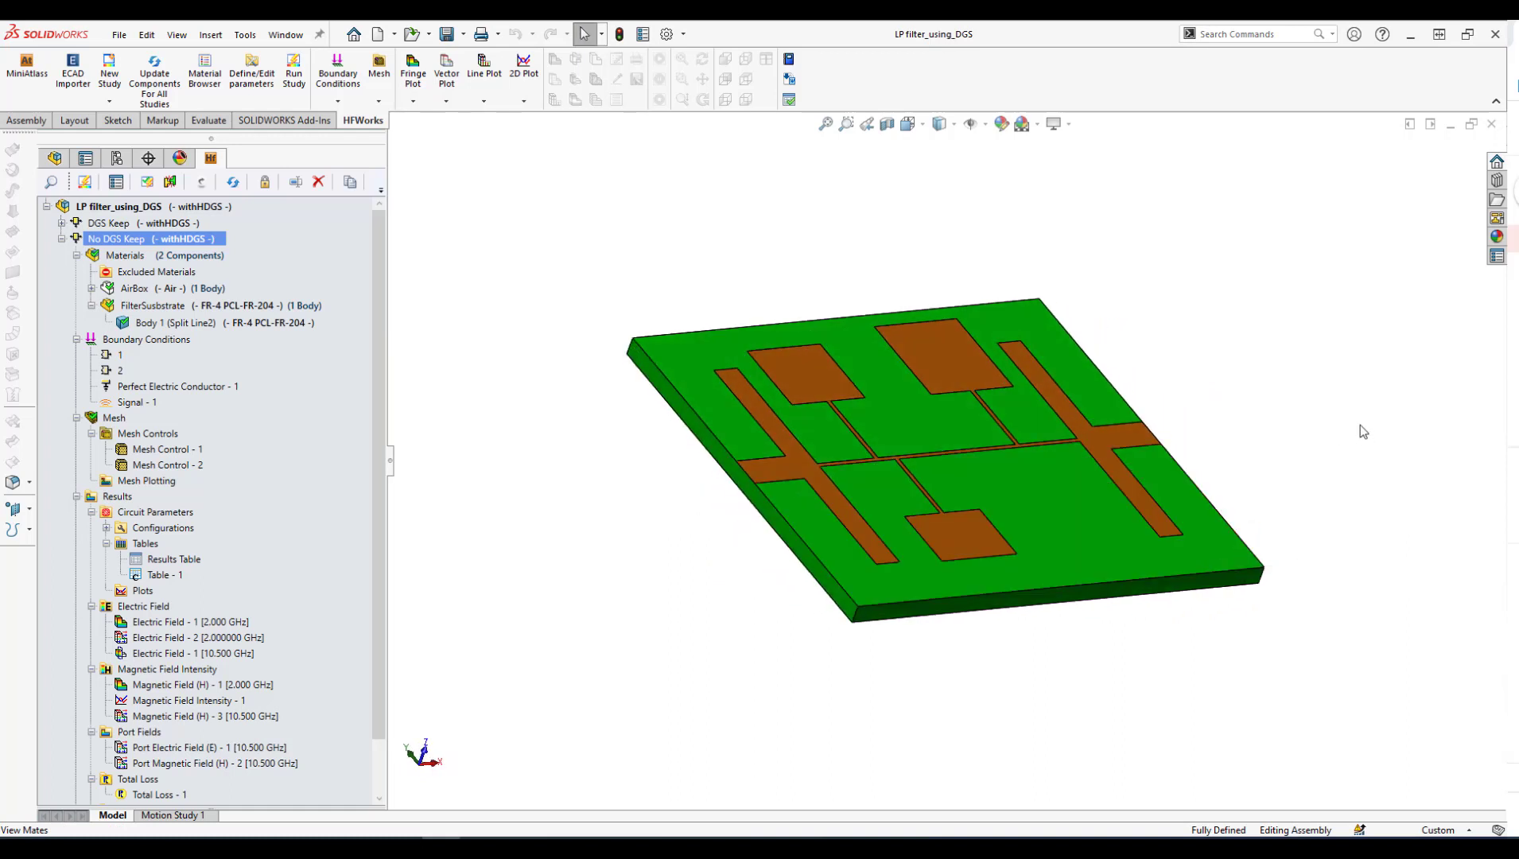
middle_drag(1360, 425, 1336, 151)
click(861, 453)
click(997, 491)
click(956, 450)
click(885, 453)
middle_drag(936, 249, 895, 501)
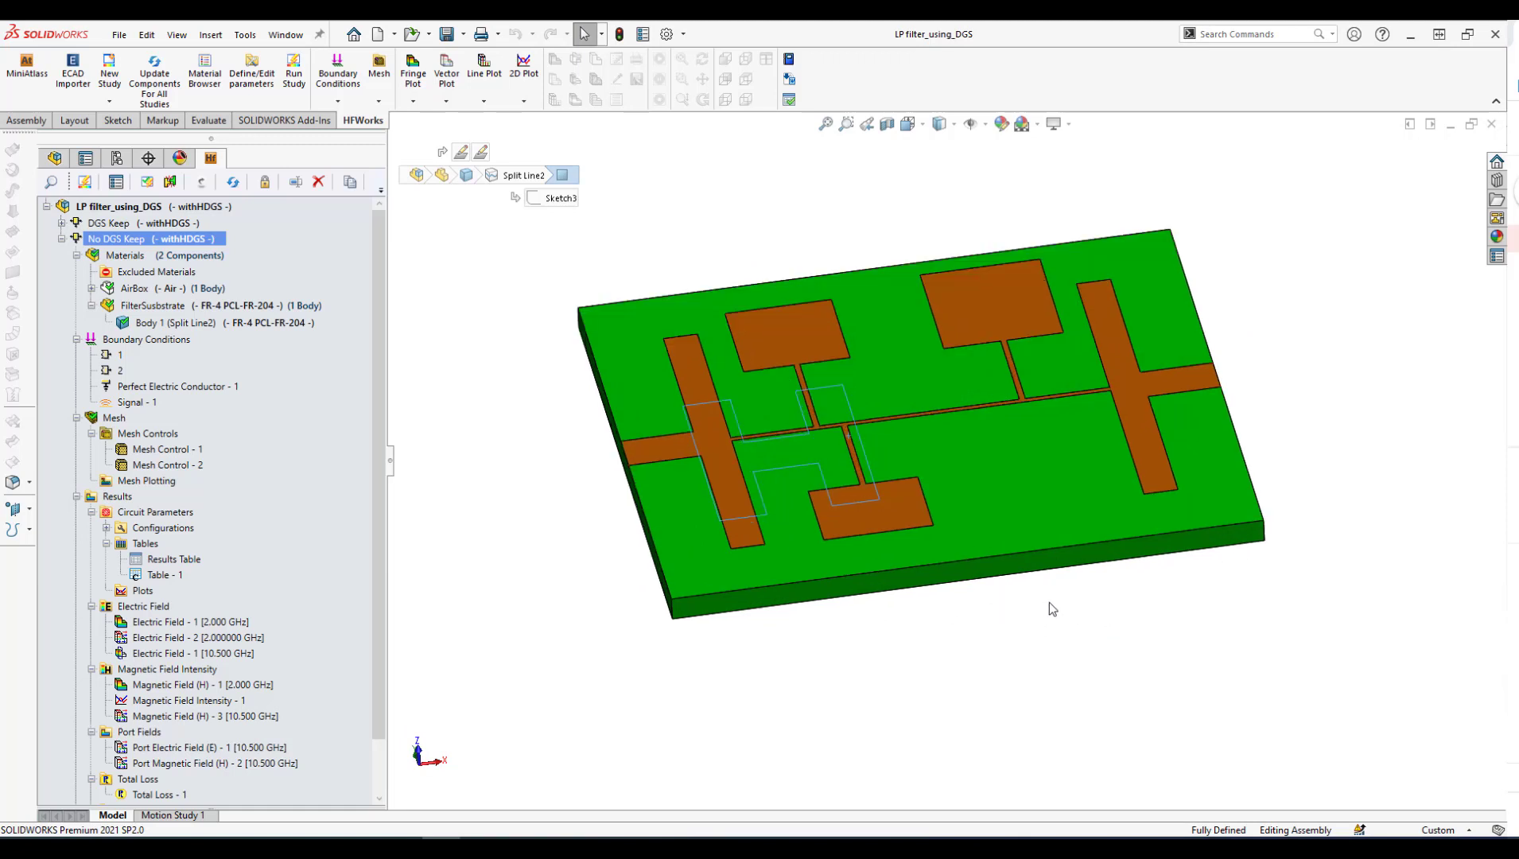
key(f)
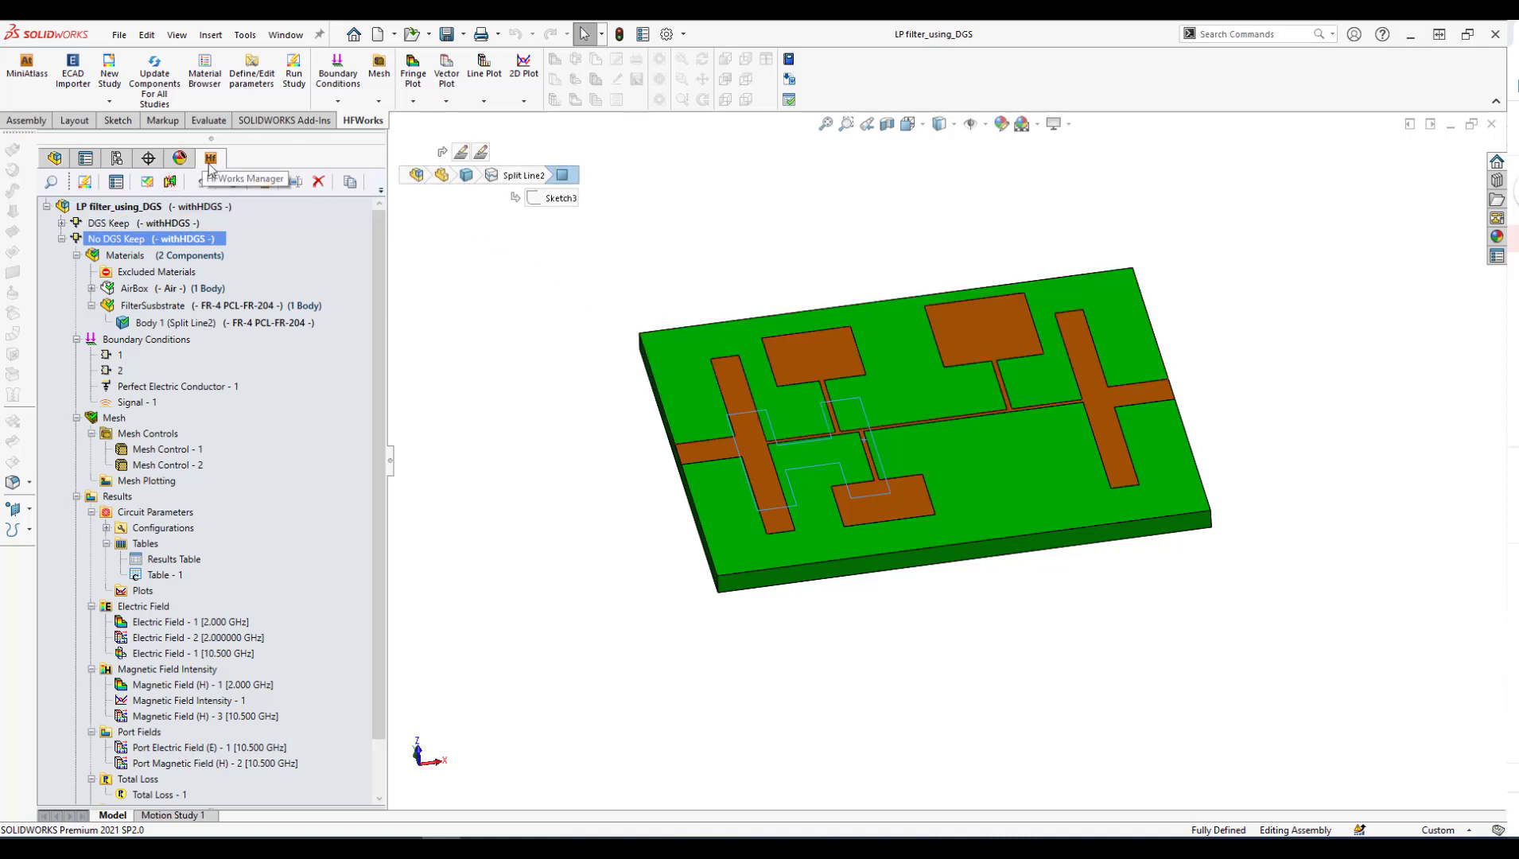
Collapse the No DGS Keep branch and select the right H-shaped slot face underneath
click(61, 239)
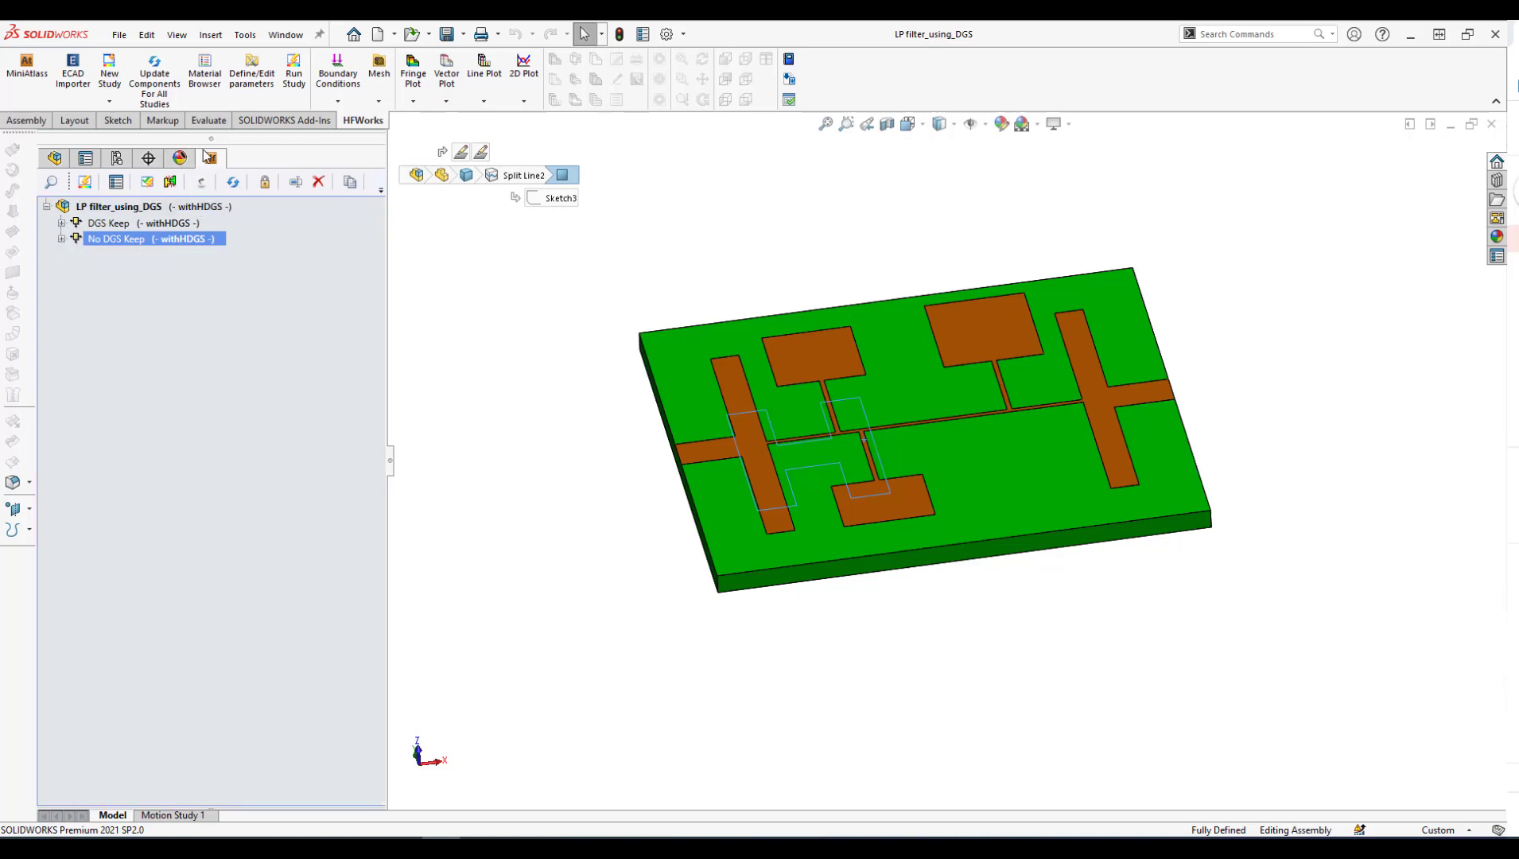
middle_drag(891, 509, 875, 303)
click(971, 441)
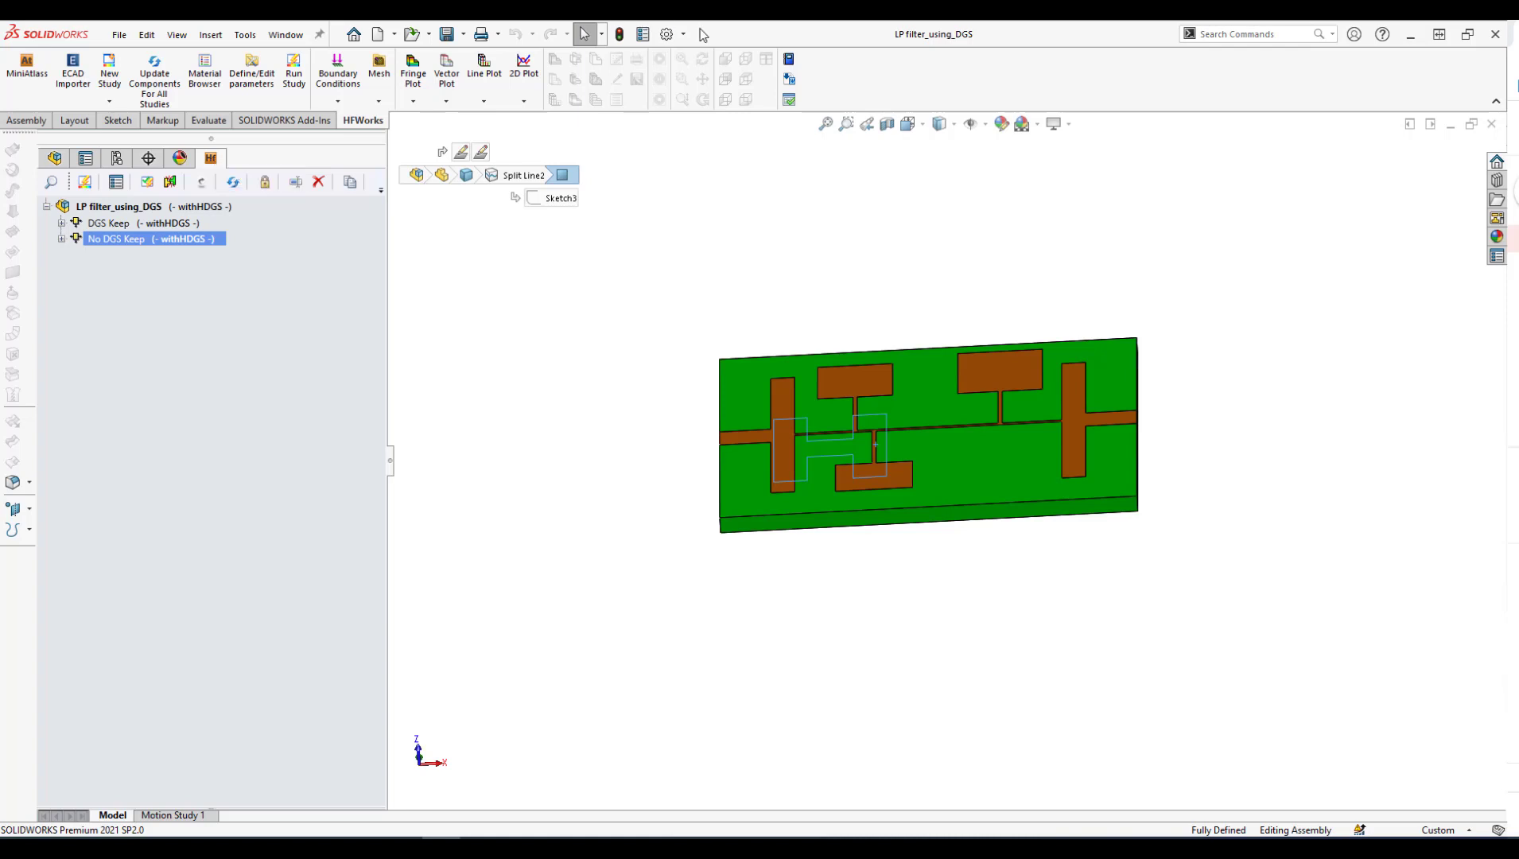
Open and dismiss the Options list, then orbit the board to a flatter front-facing angle
click(684, 34)
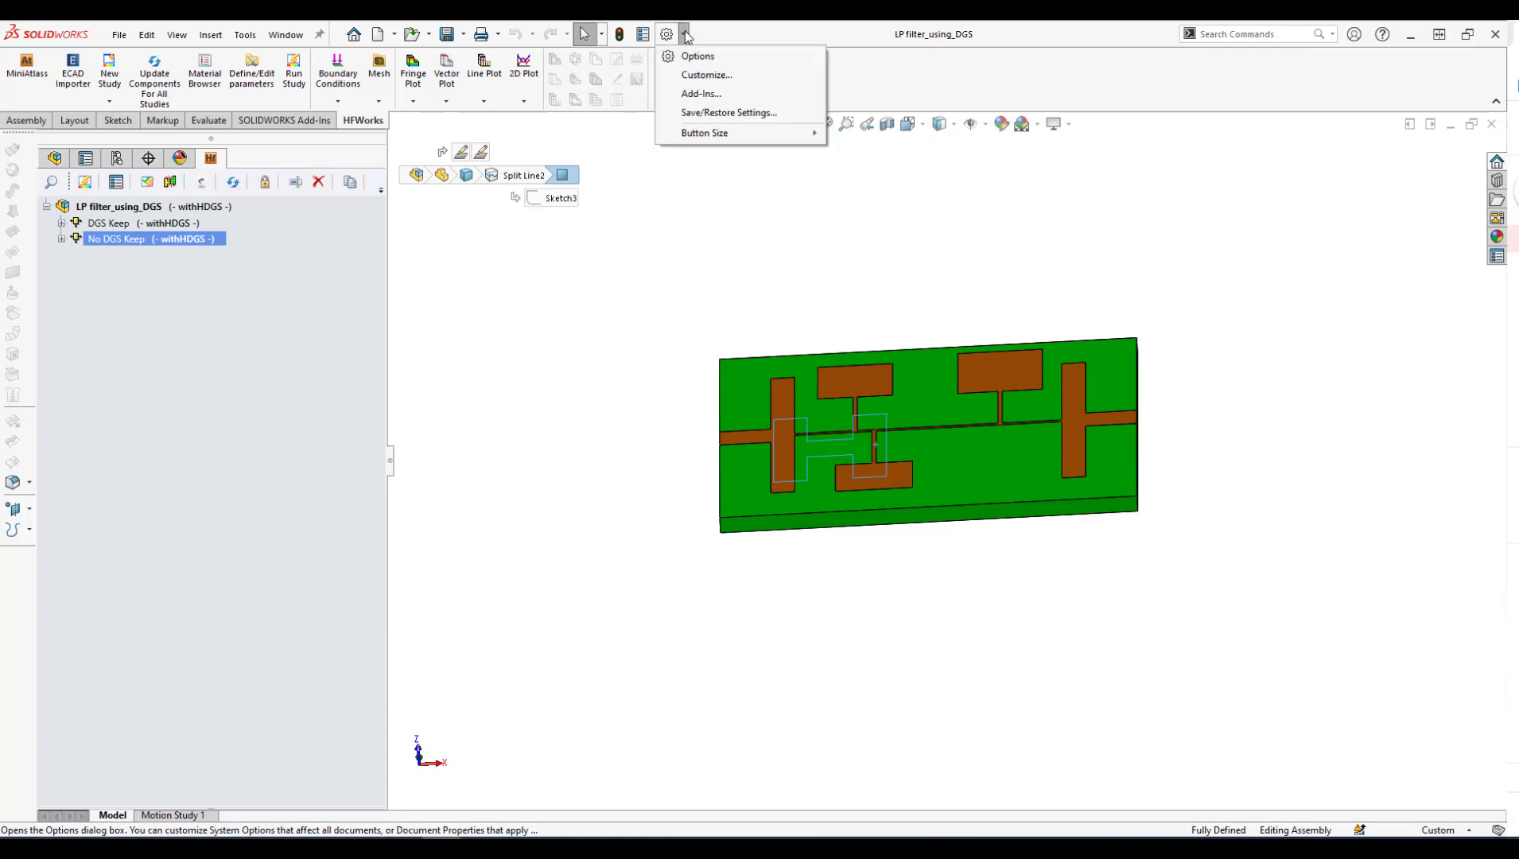
click(590, 307)
middle_drag(679, 331, 751, 337)
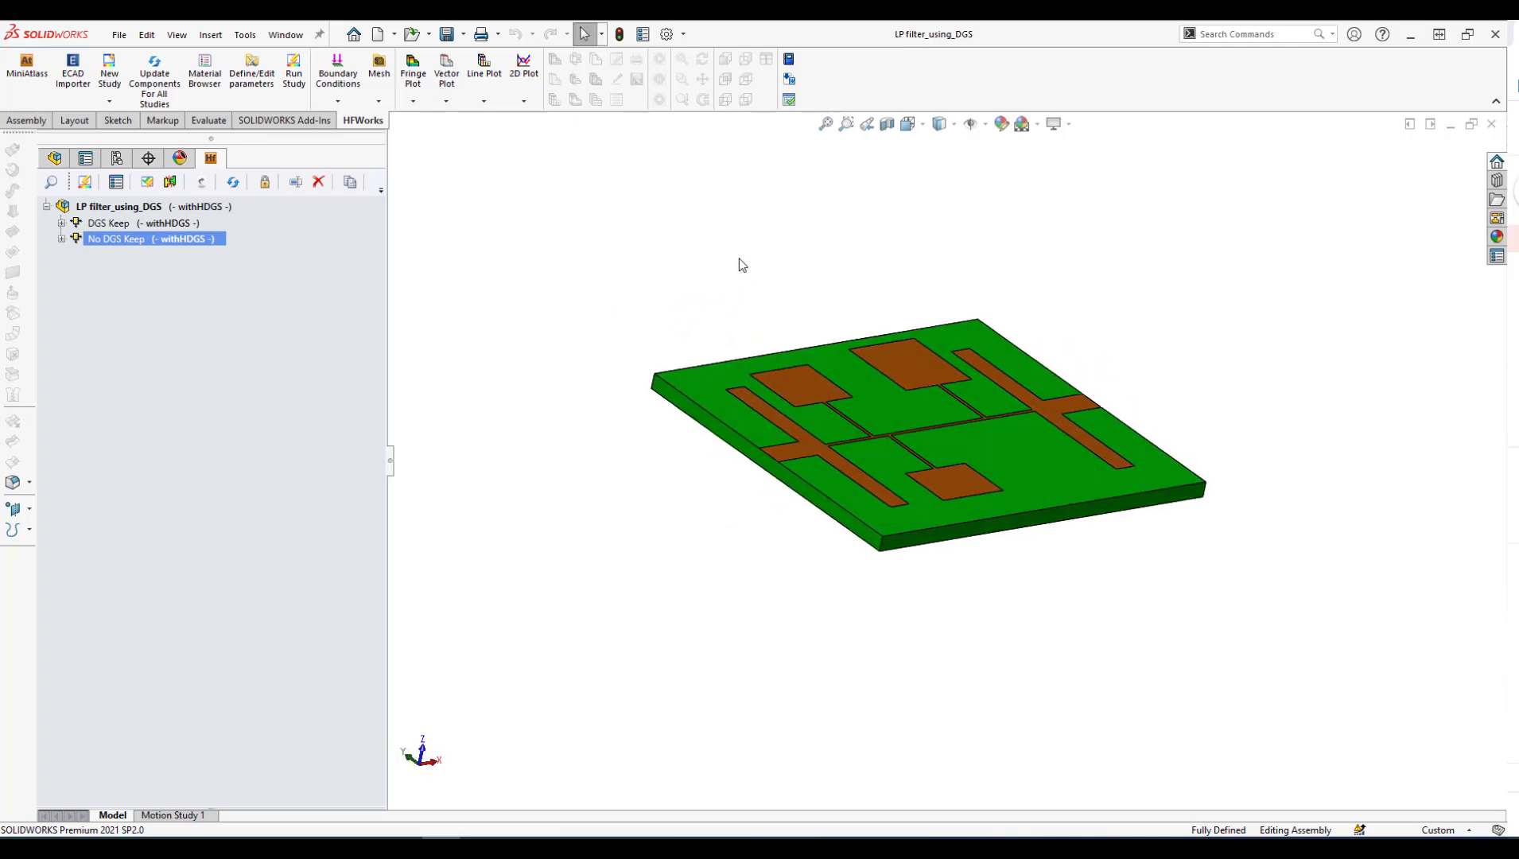
middle_drag(739, 261, 704, 278)
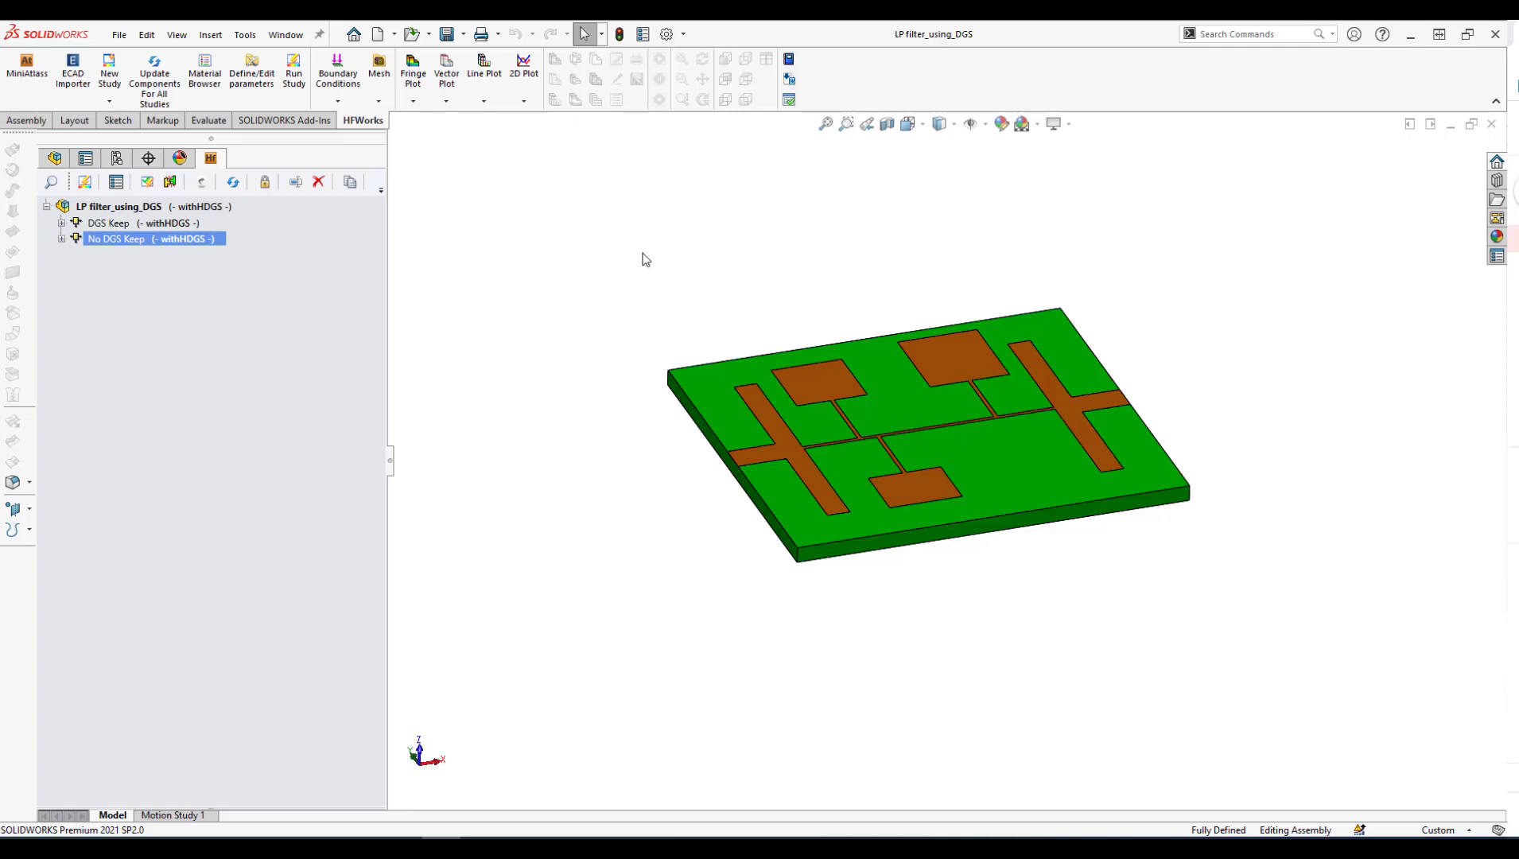
Start a new S-Parameter study named DGS with Save 3D field data enabled
right_click(213, 209)
mouse_move(305, 203)
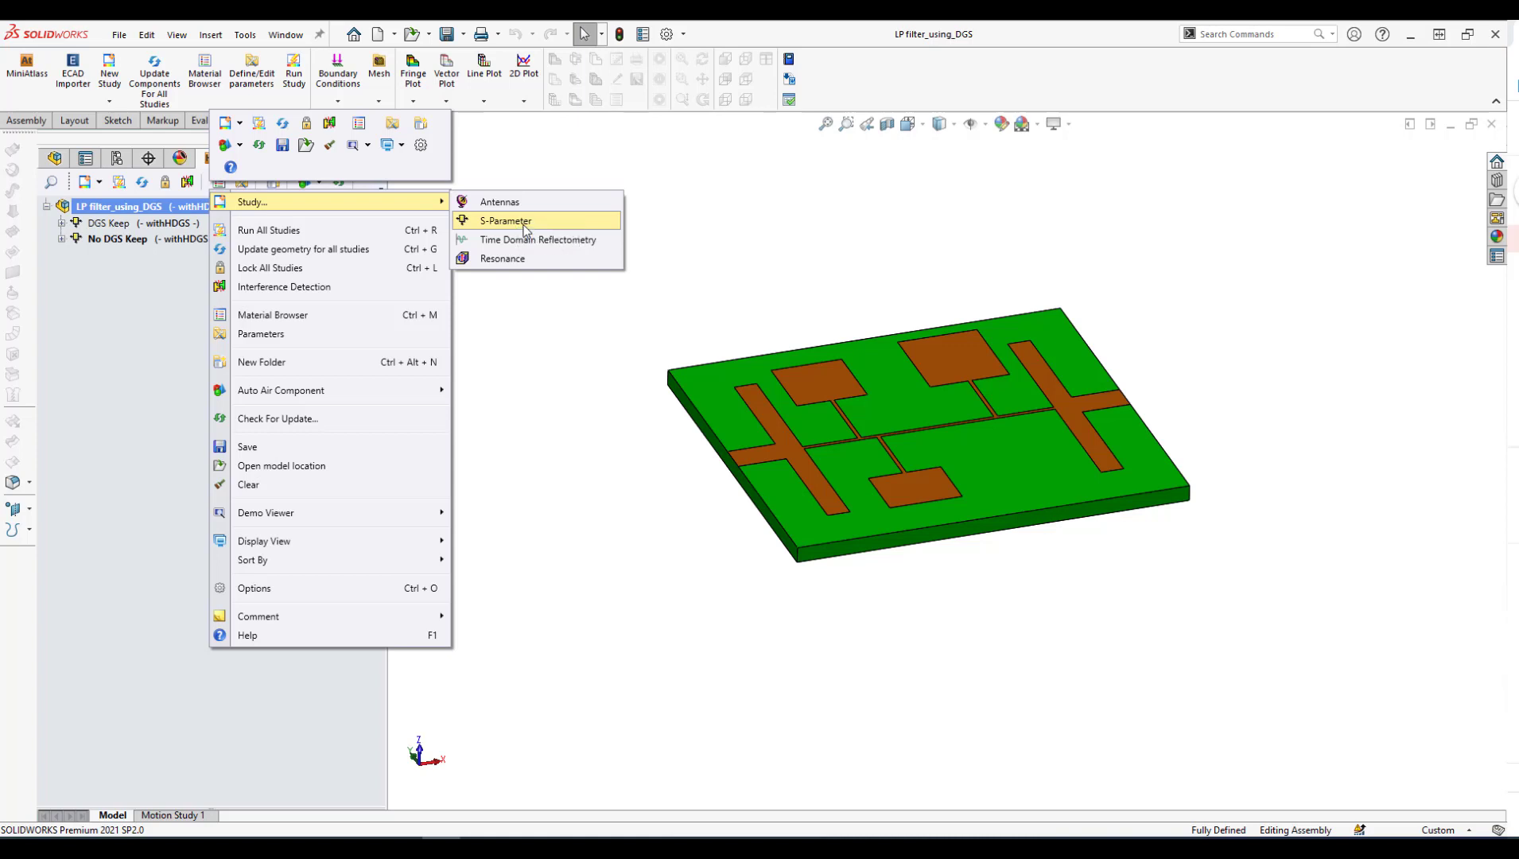
click(525, 230)
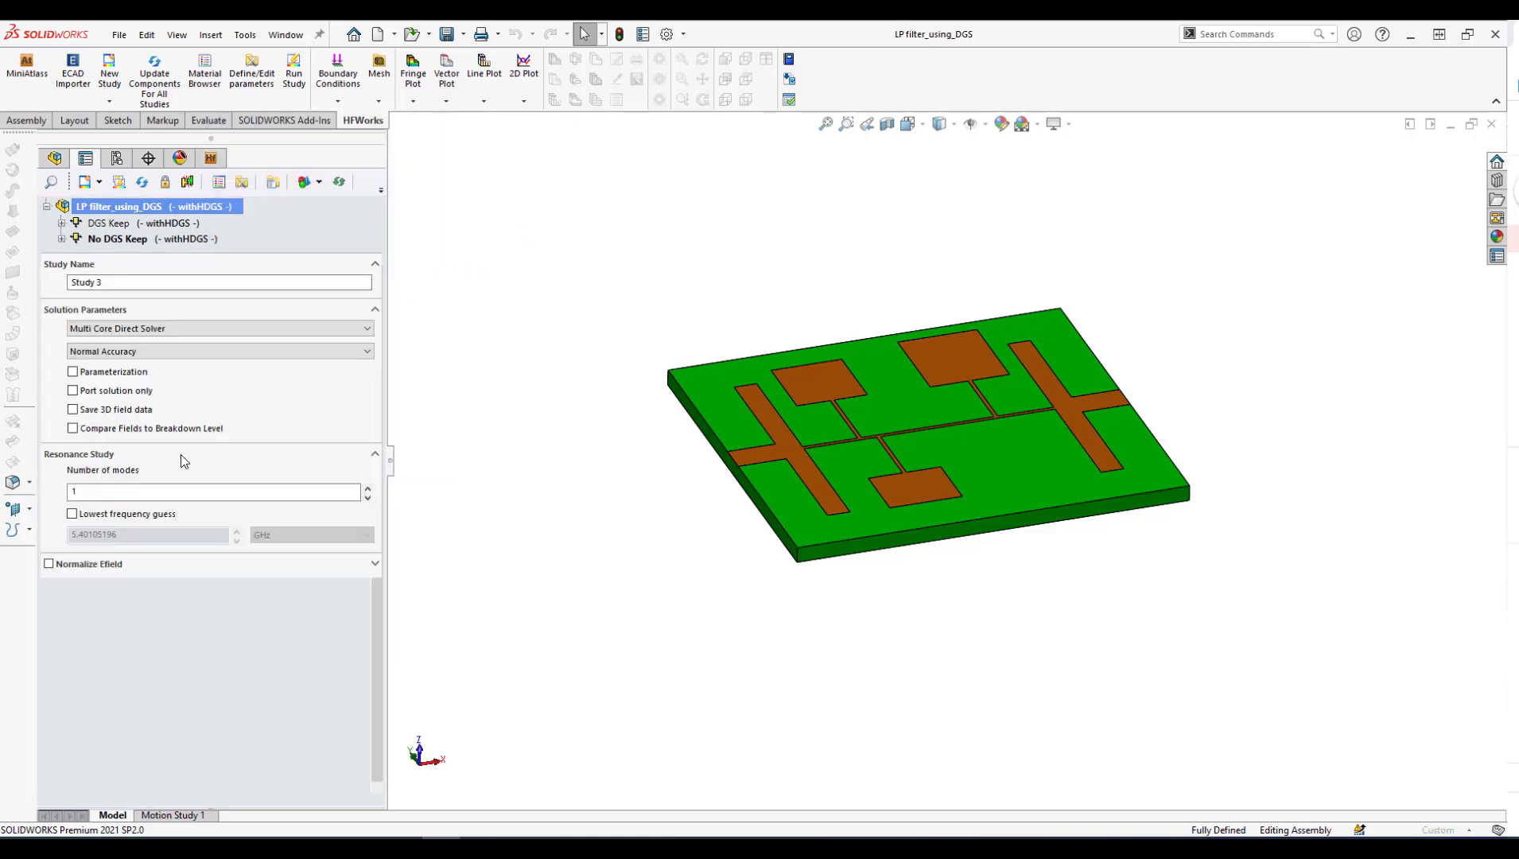
click(72, 410)
click(165, 231)
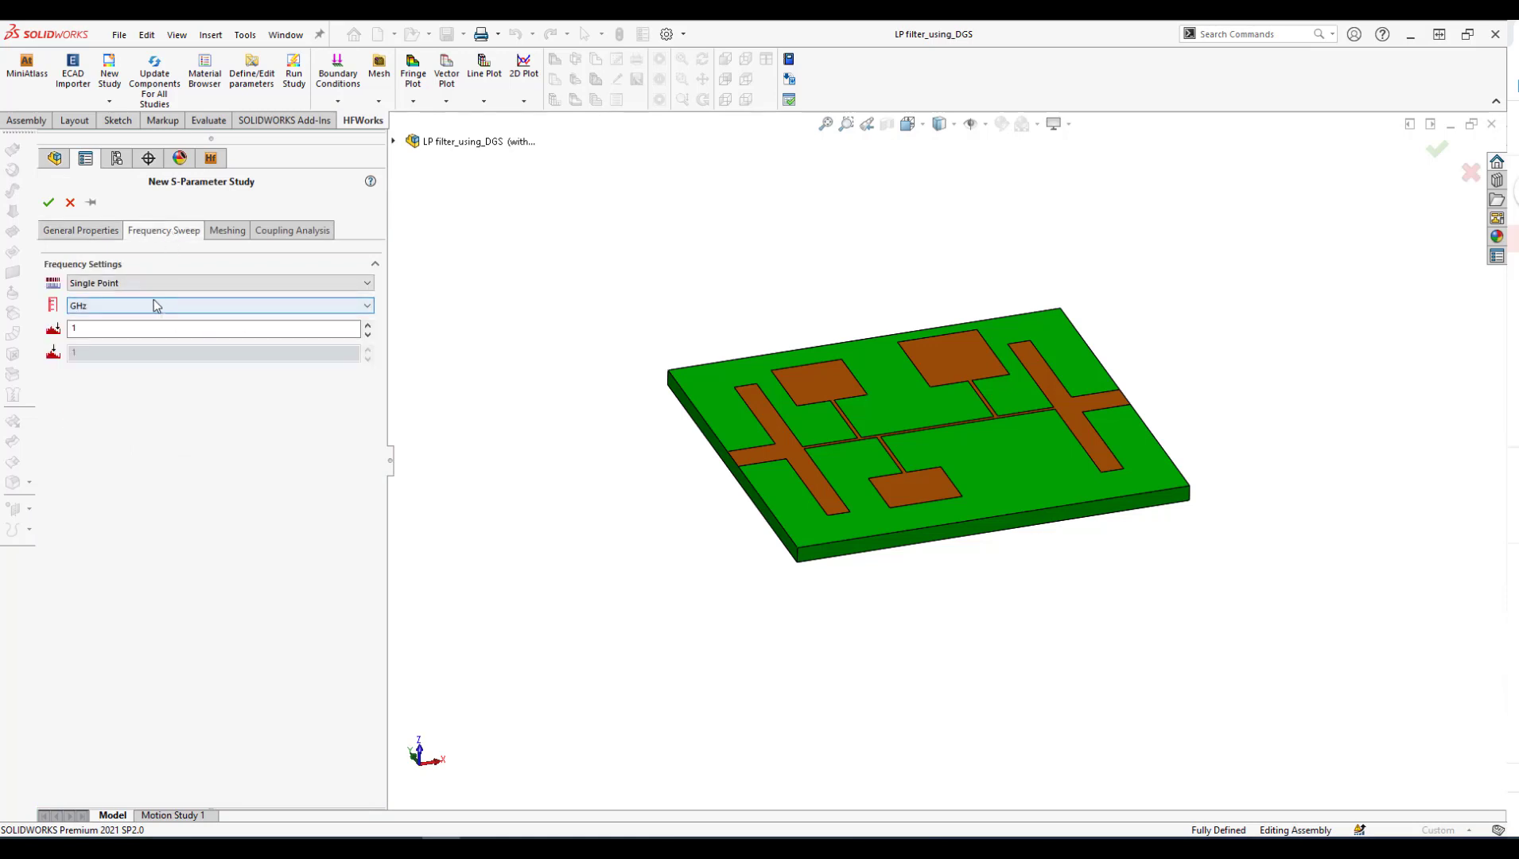
click(80, 231)
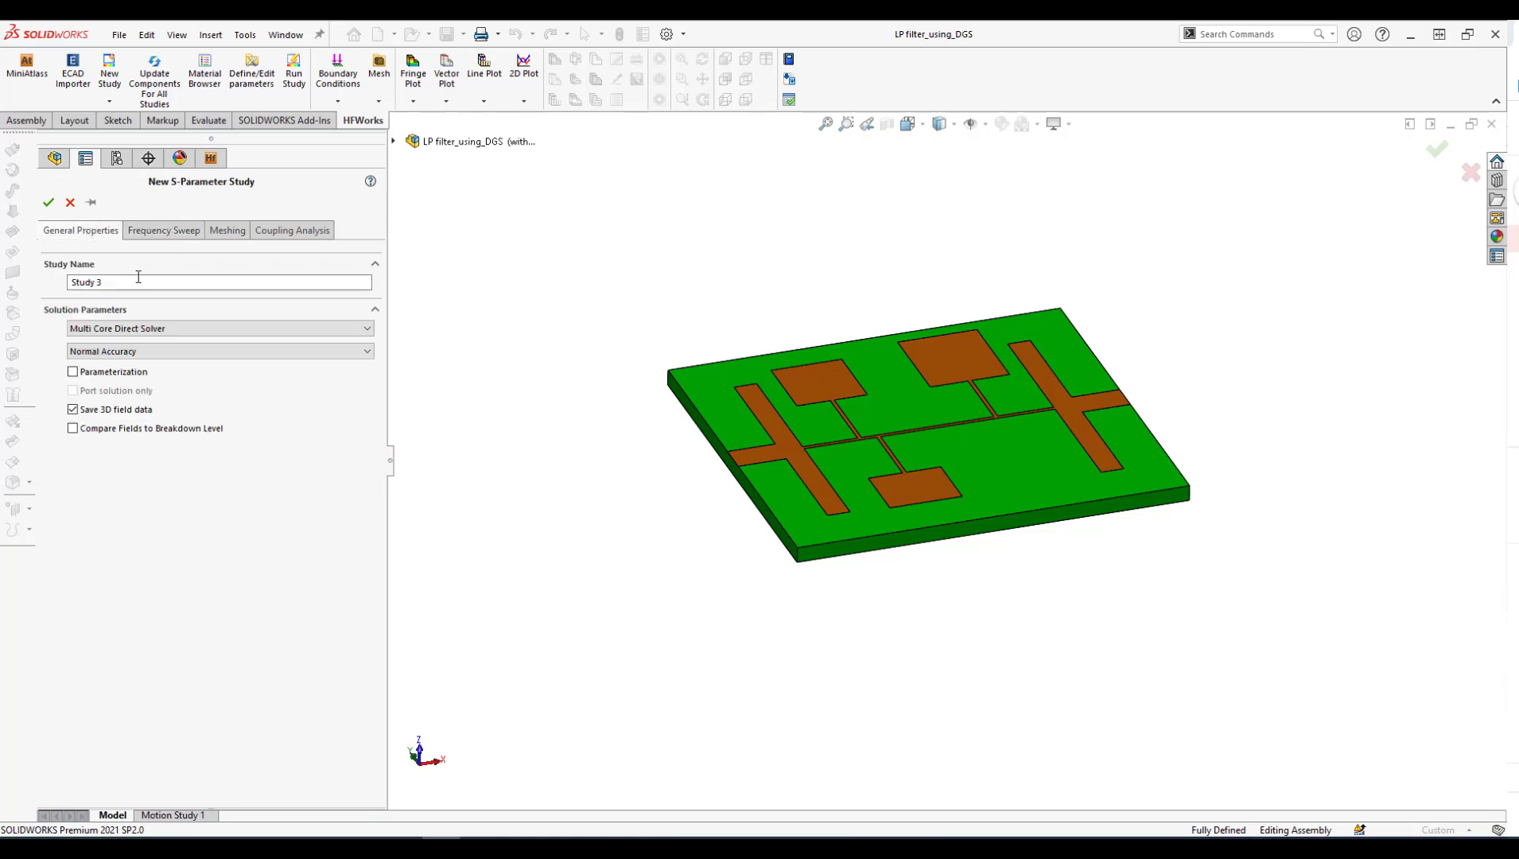
triple_click(191, 282)
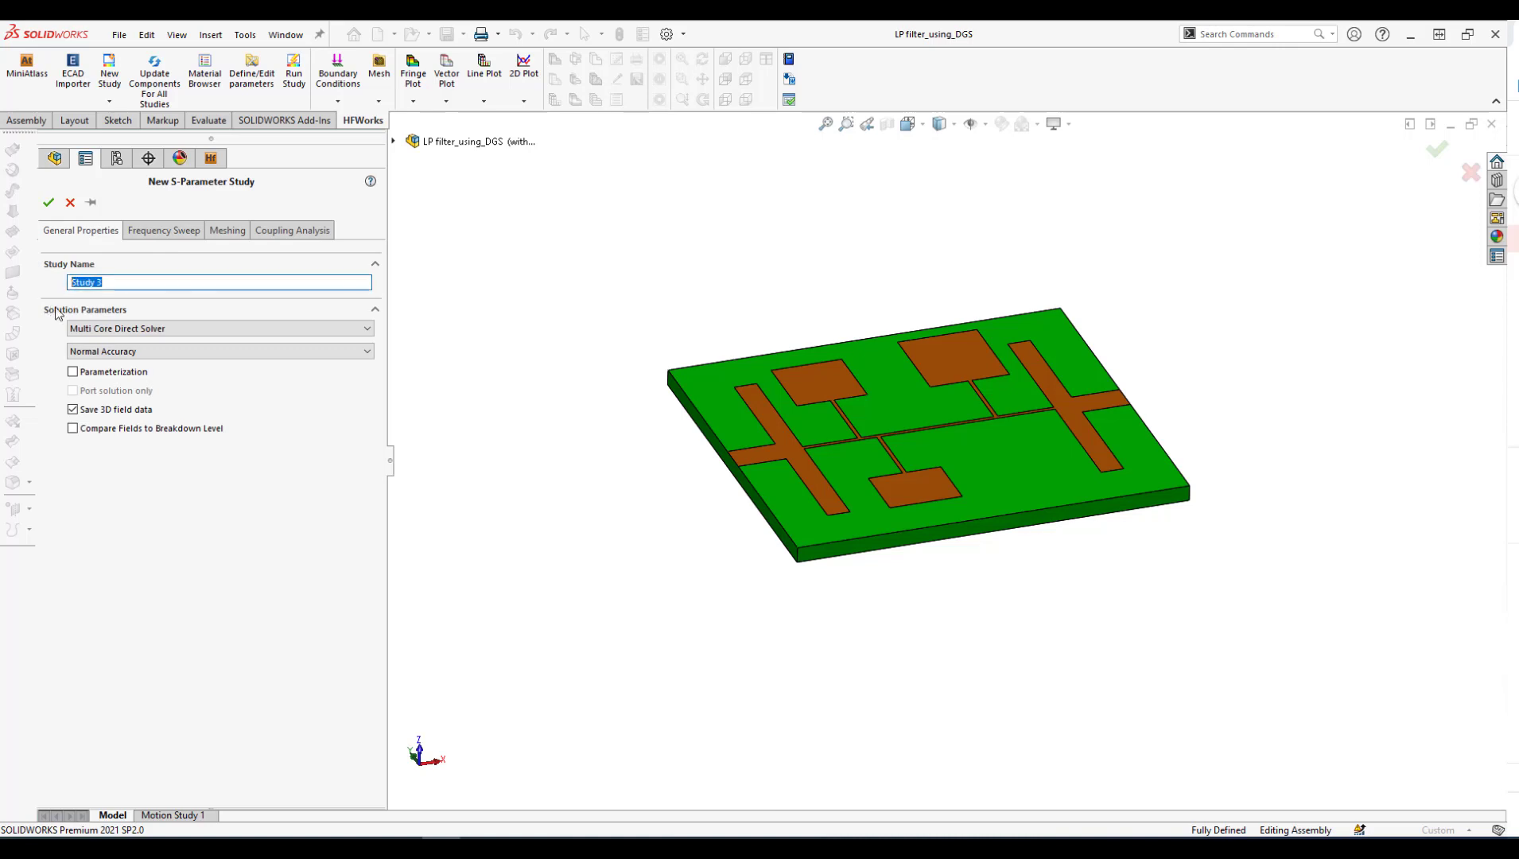
text(DGS)
Set a Fast Sweep ending at 20 GHz with 51 points and confirm the study
click(146, 232)
click(131, 288)
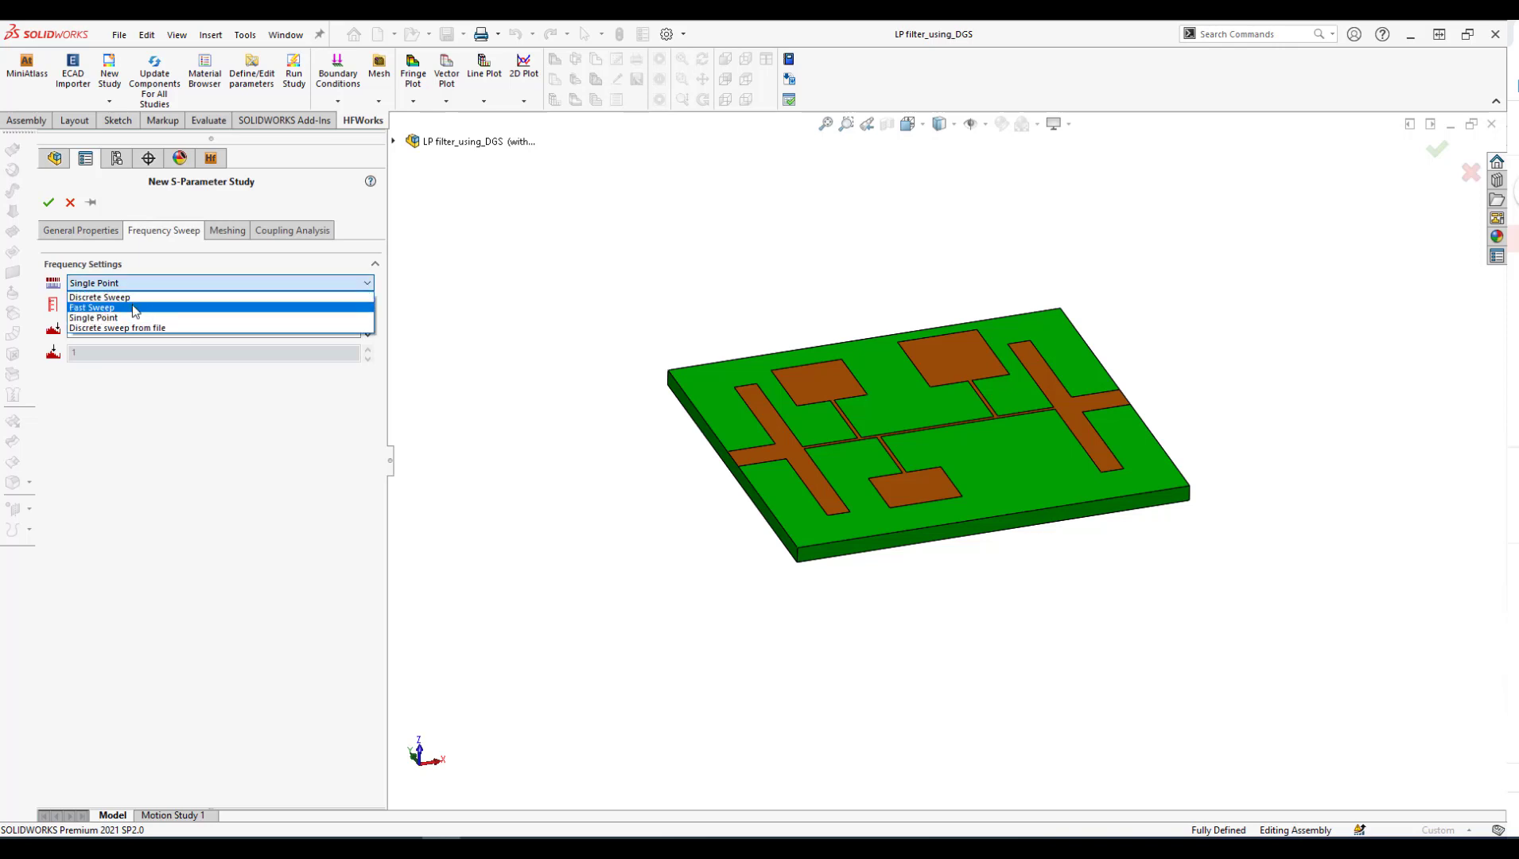
click(130, 310)
click(102, 398)
text(20)
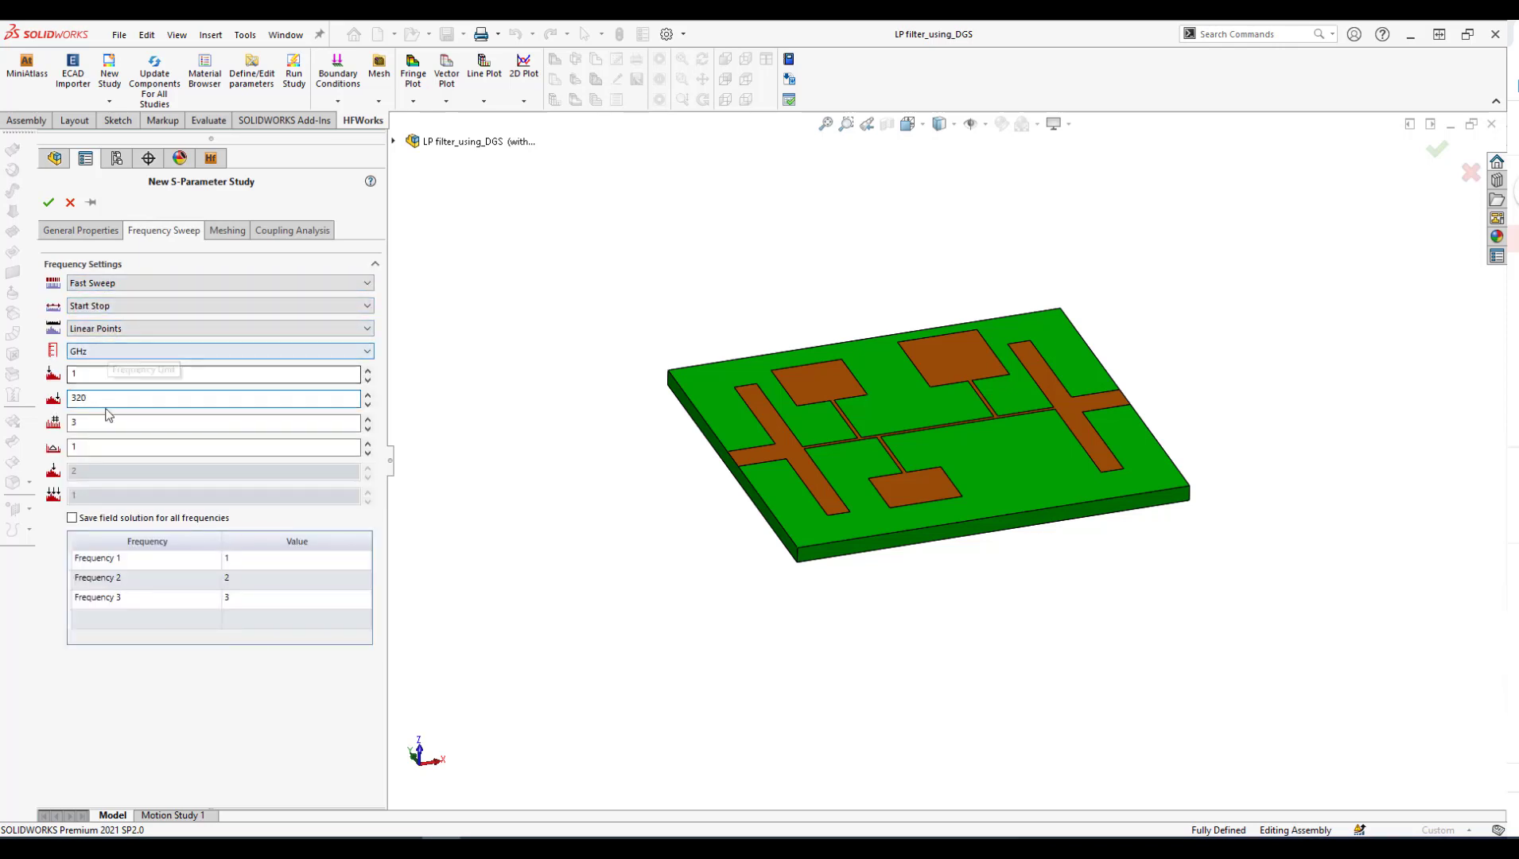
double_click(80, 397)
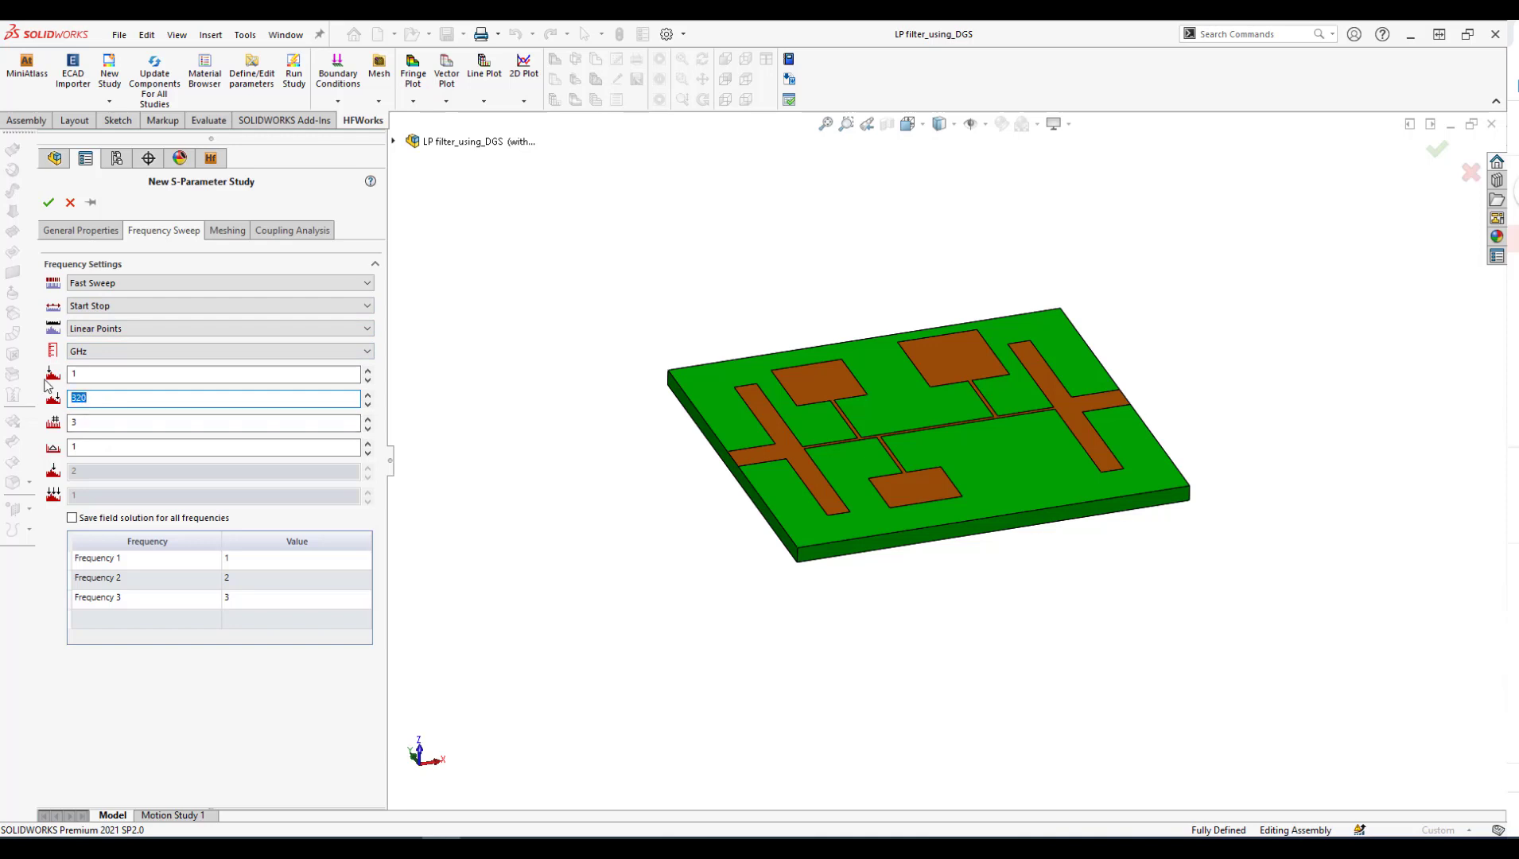
text(20)
key(Tab)
text(51)
click(167, 396)
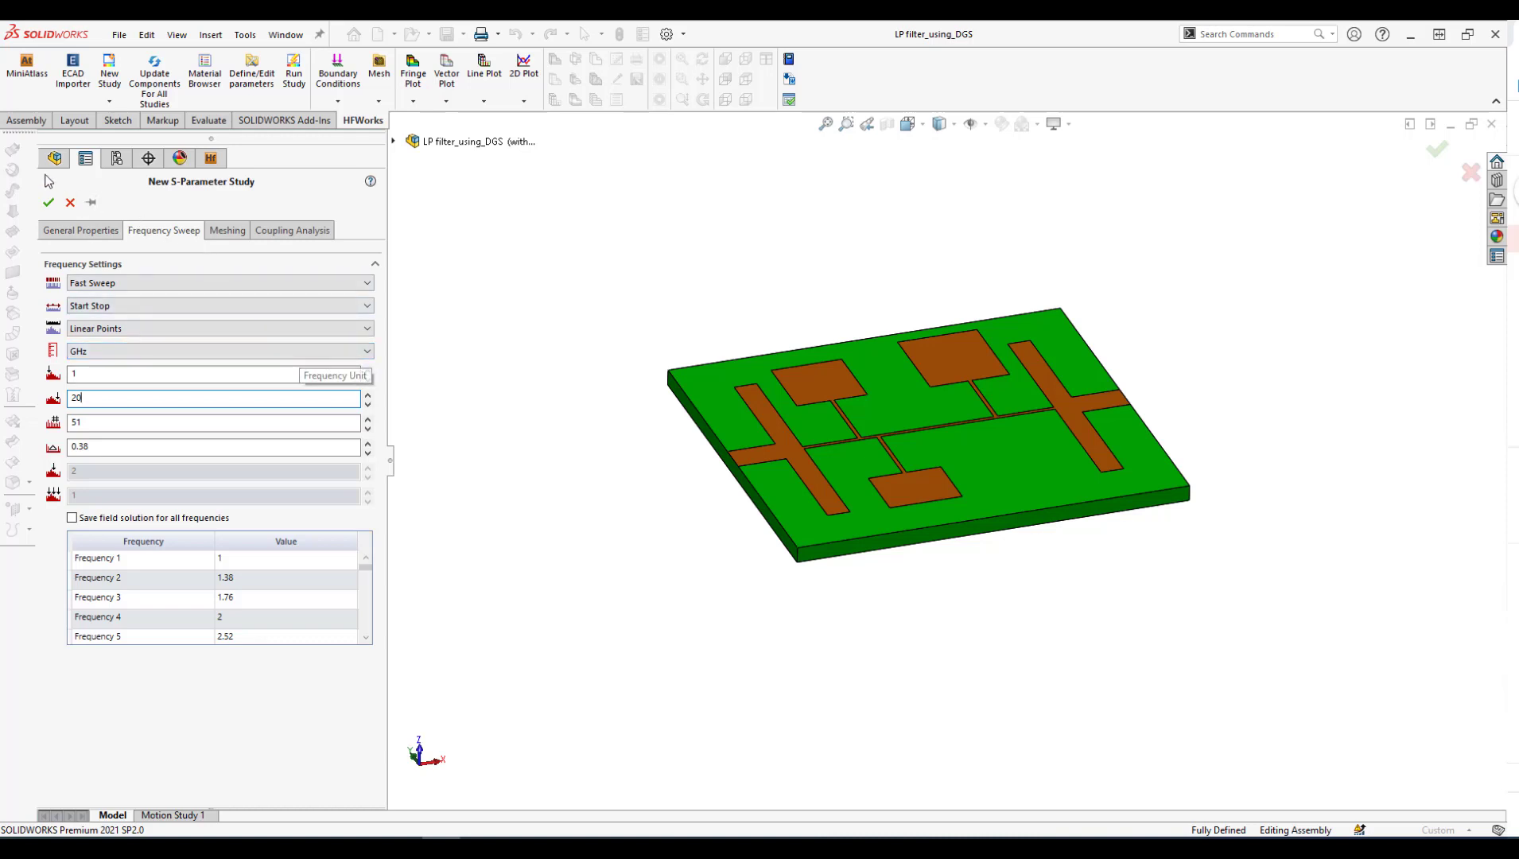
click(51, 204)
click(51, 203)
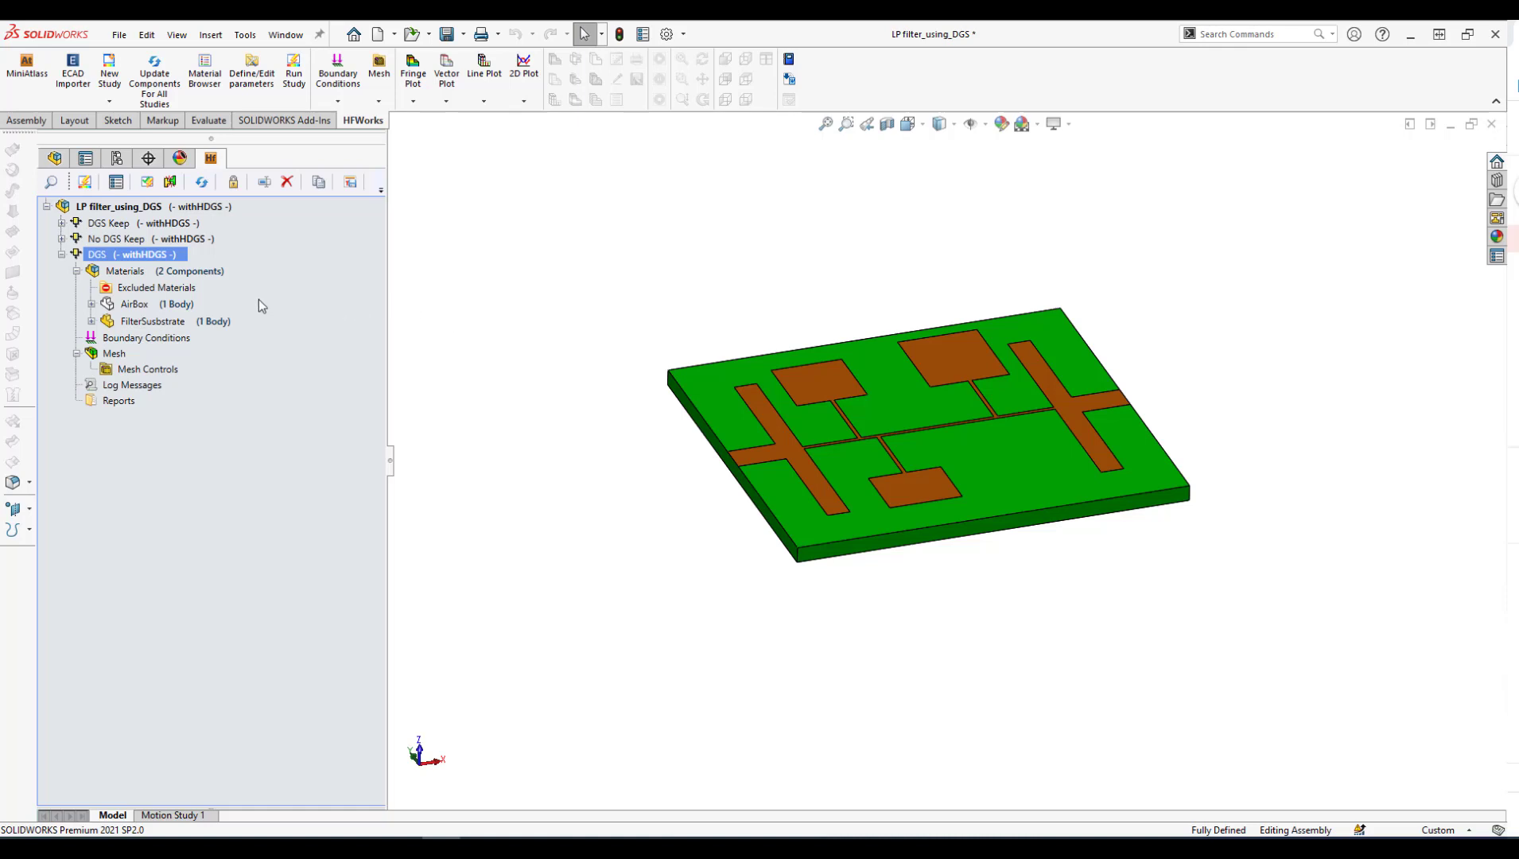
Assign Air from Favorite Materials to the AirBox
click(180, 309)
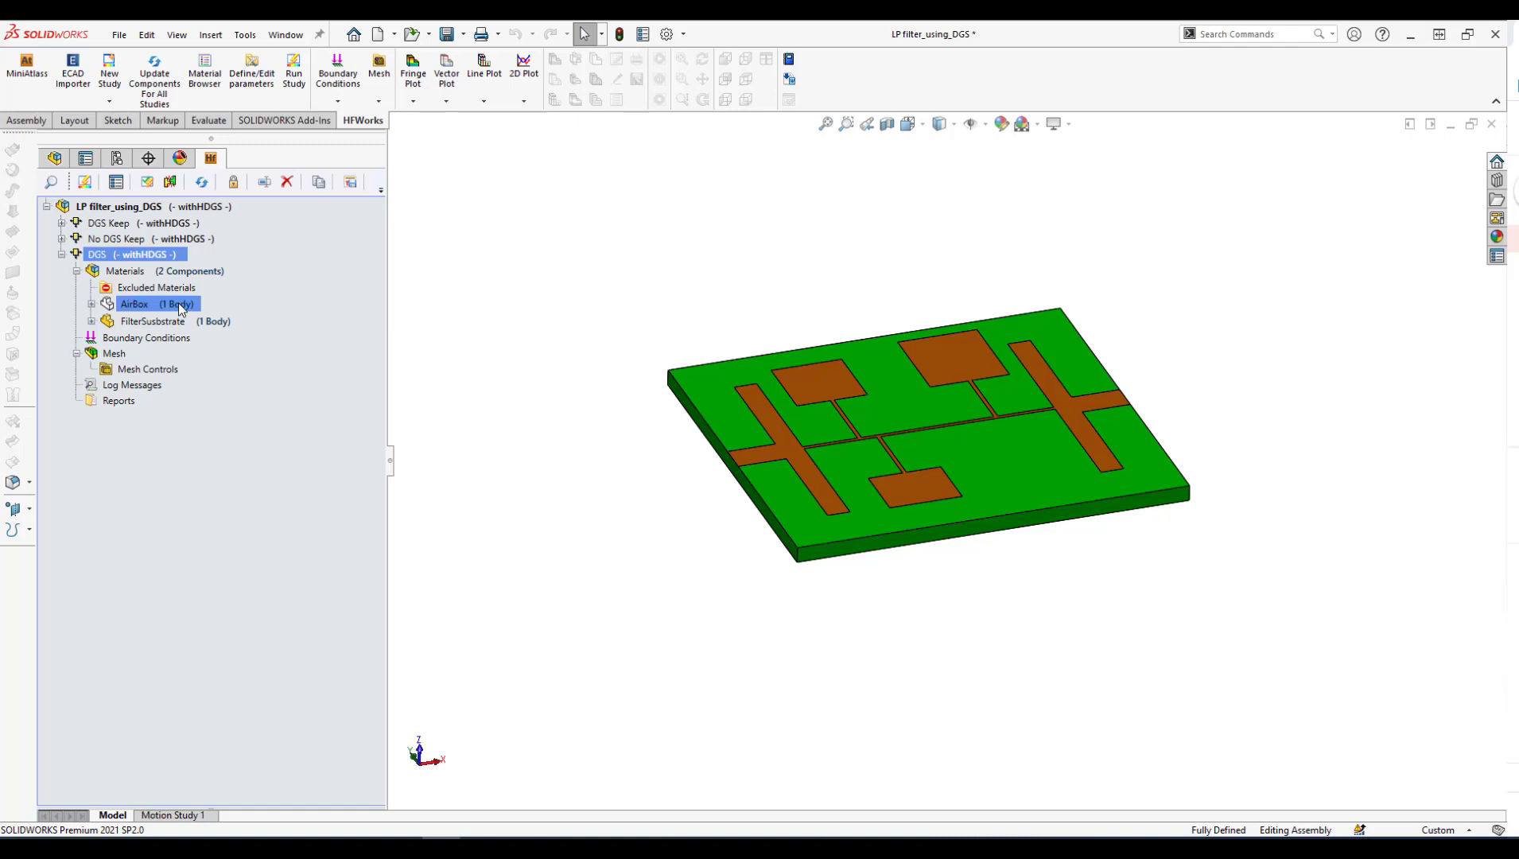
right_click(180, 308)
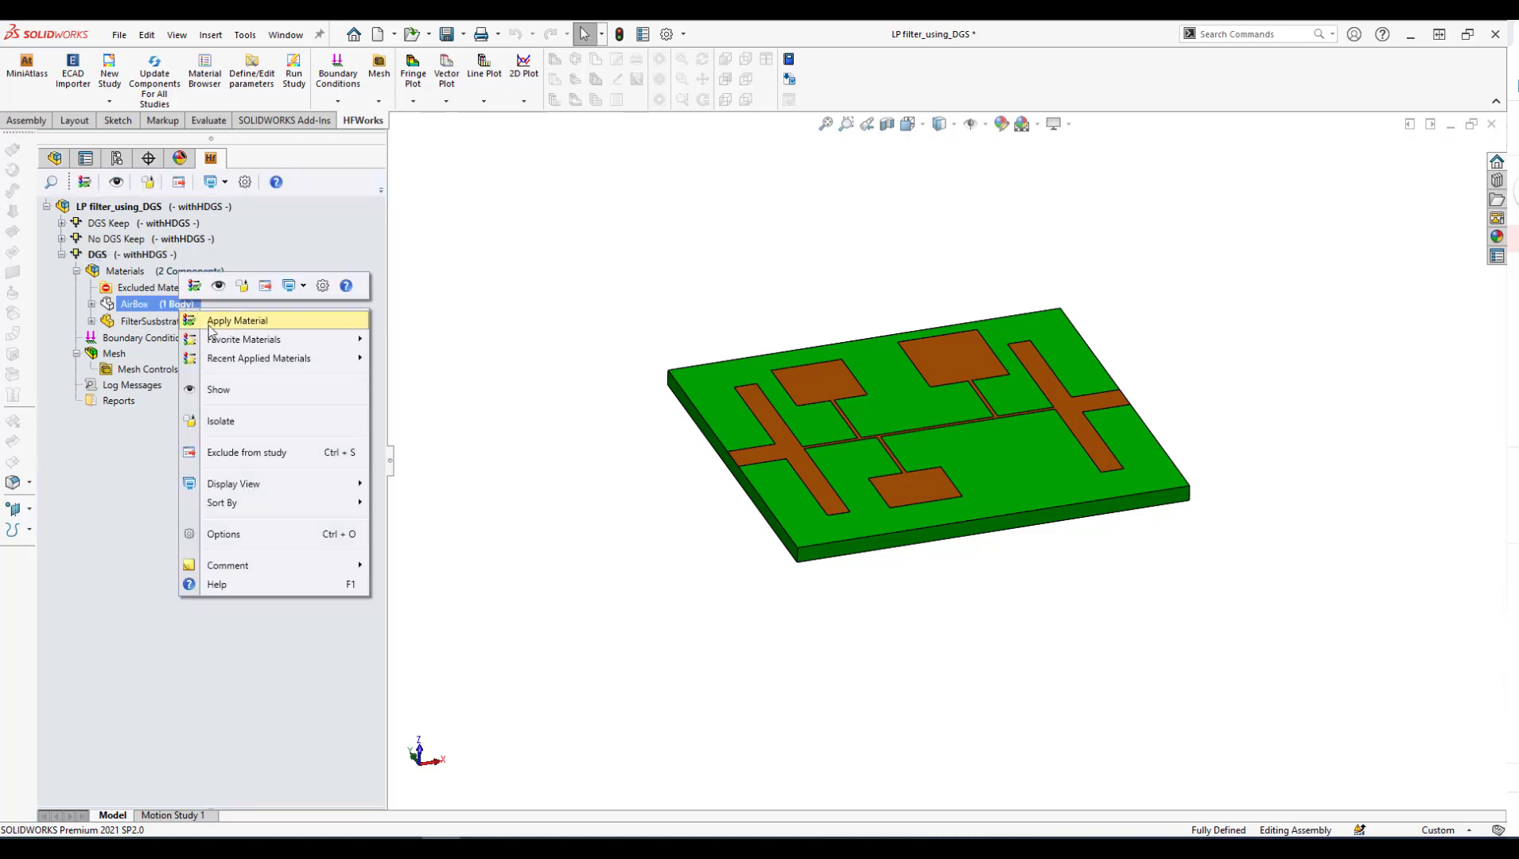
mouse_move(250, 337)
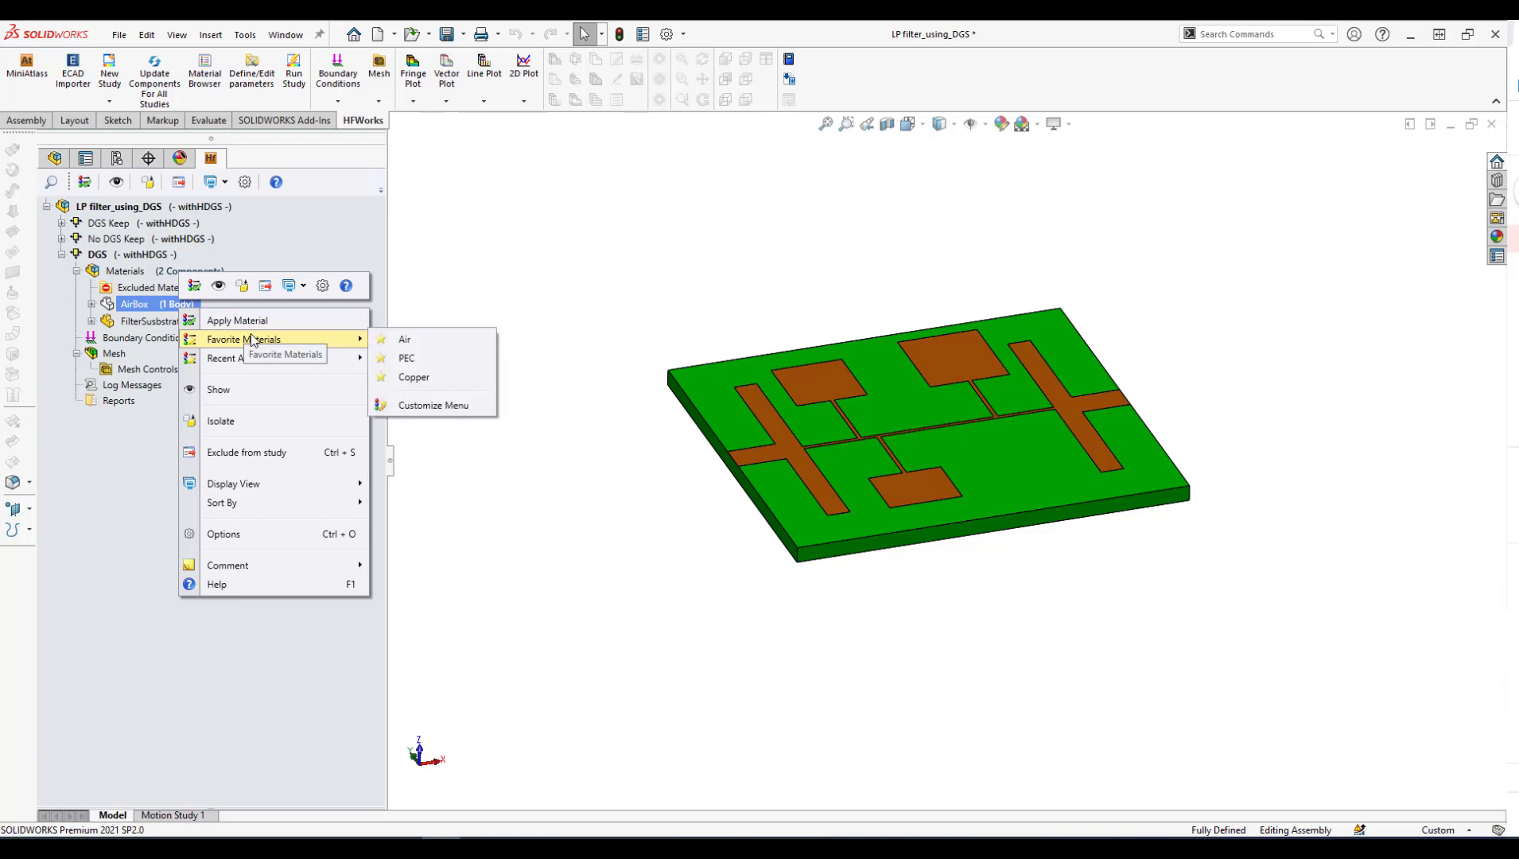
click(401, 341)
Assign FR-4 PCL-FR-204 to the filter substrate from recent materials
ctrl+click(192, 322)
click(180, 326)
right_click(181, 326)
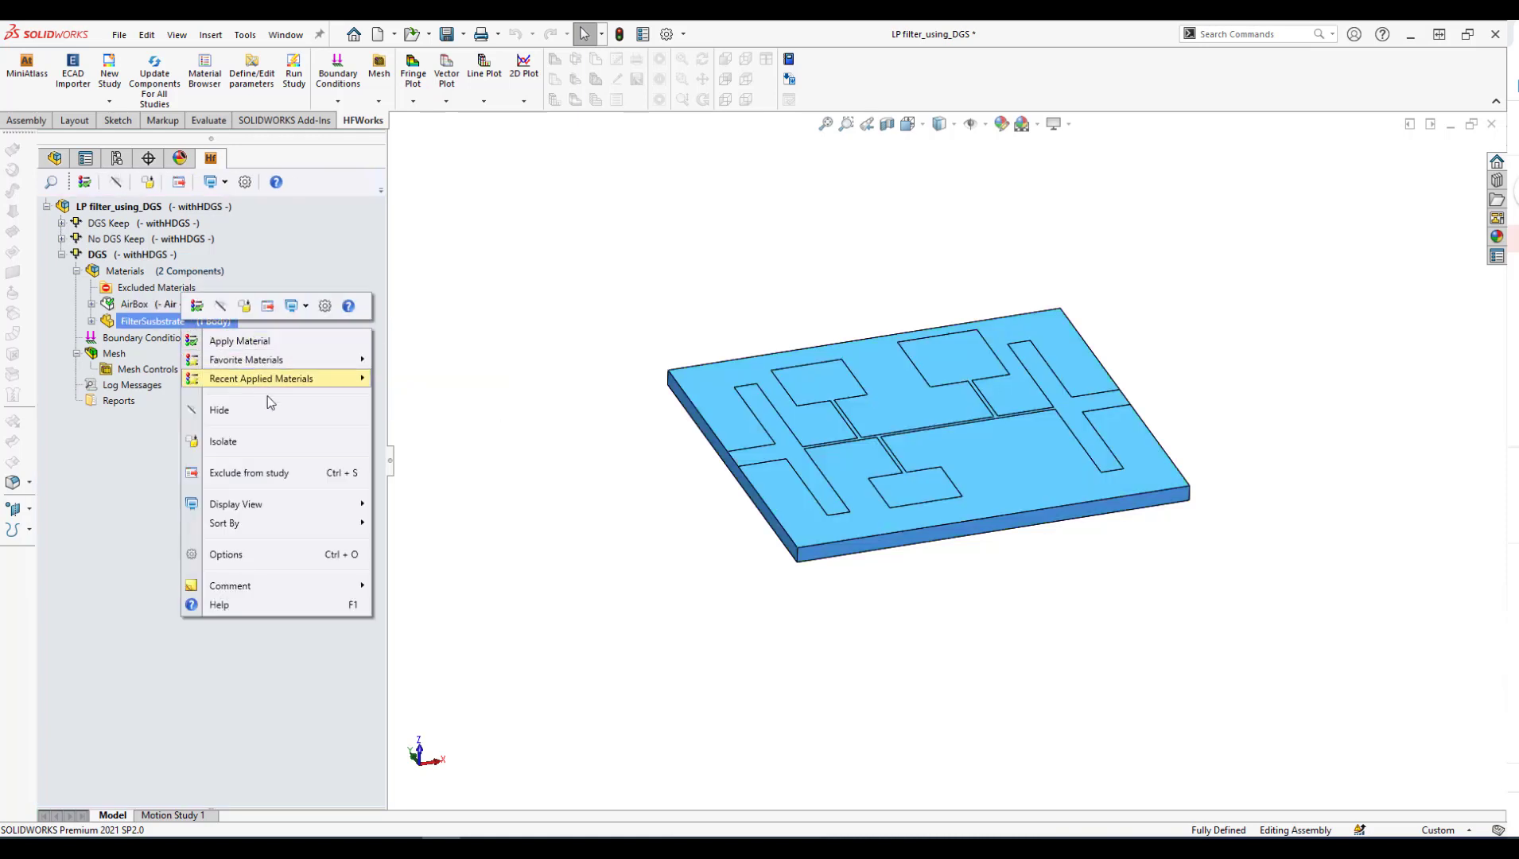
mouse_move(275, 386)
click(426, 379)
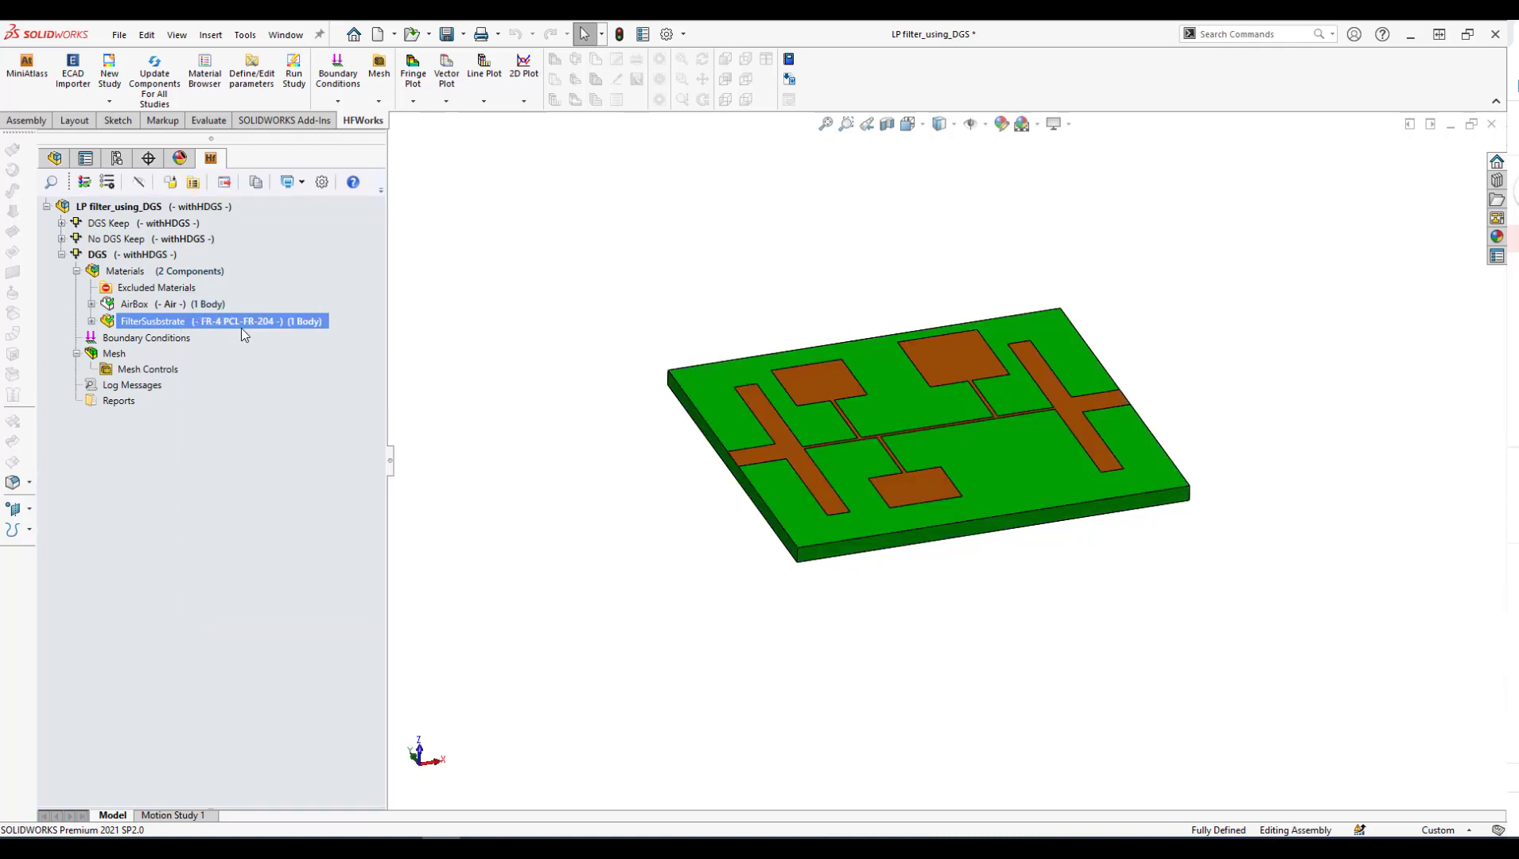
Show the AirBox around the board again
click(208, 304)
right_click(209, 303)
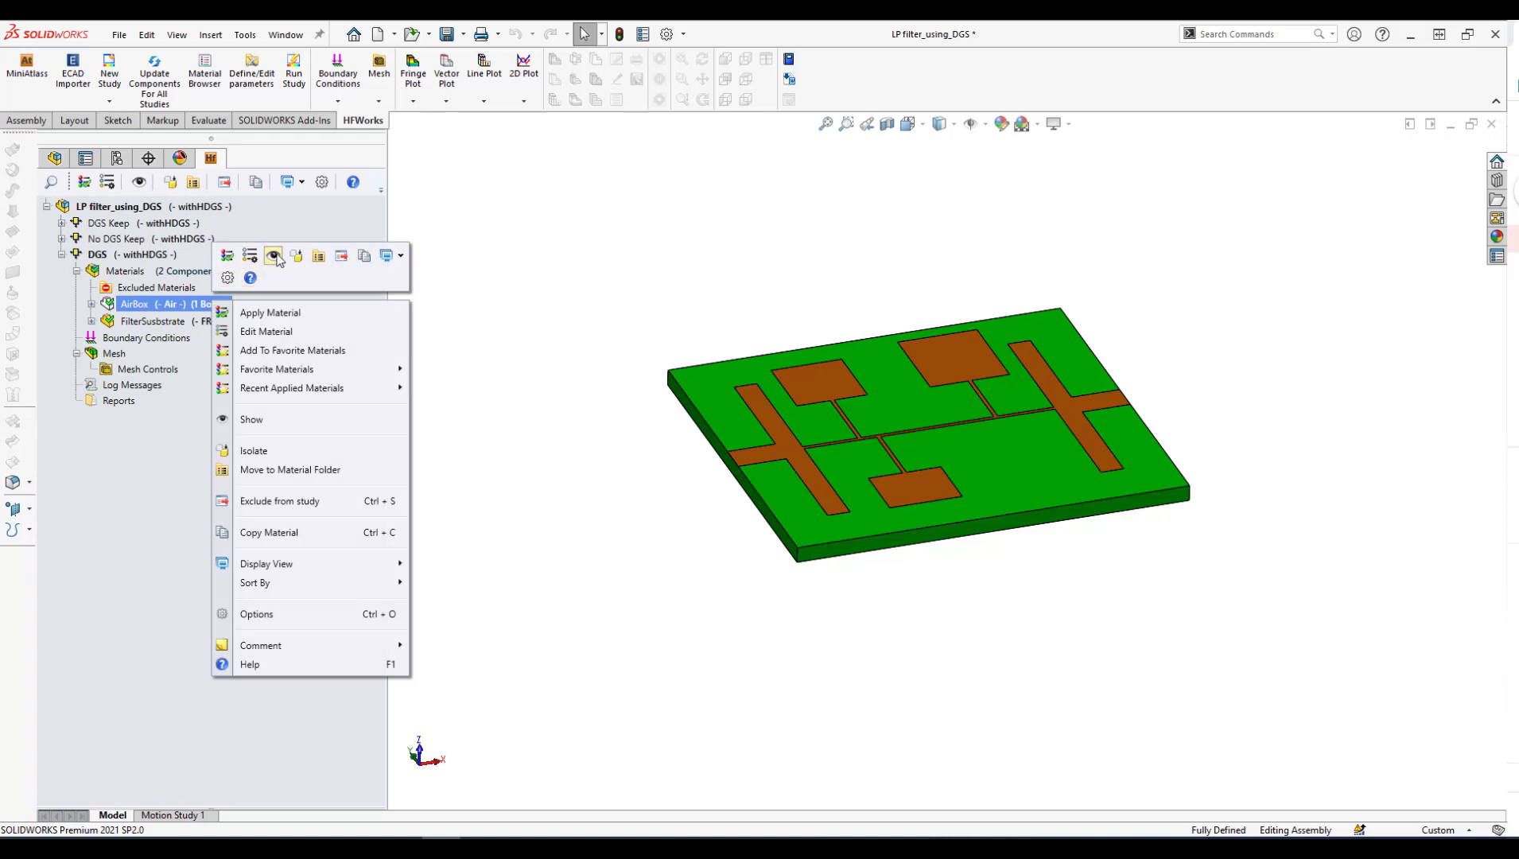
click(274, 255)
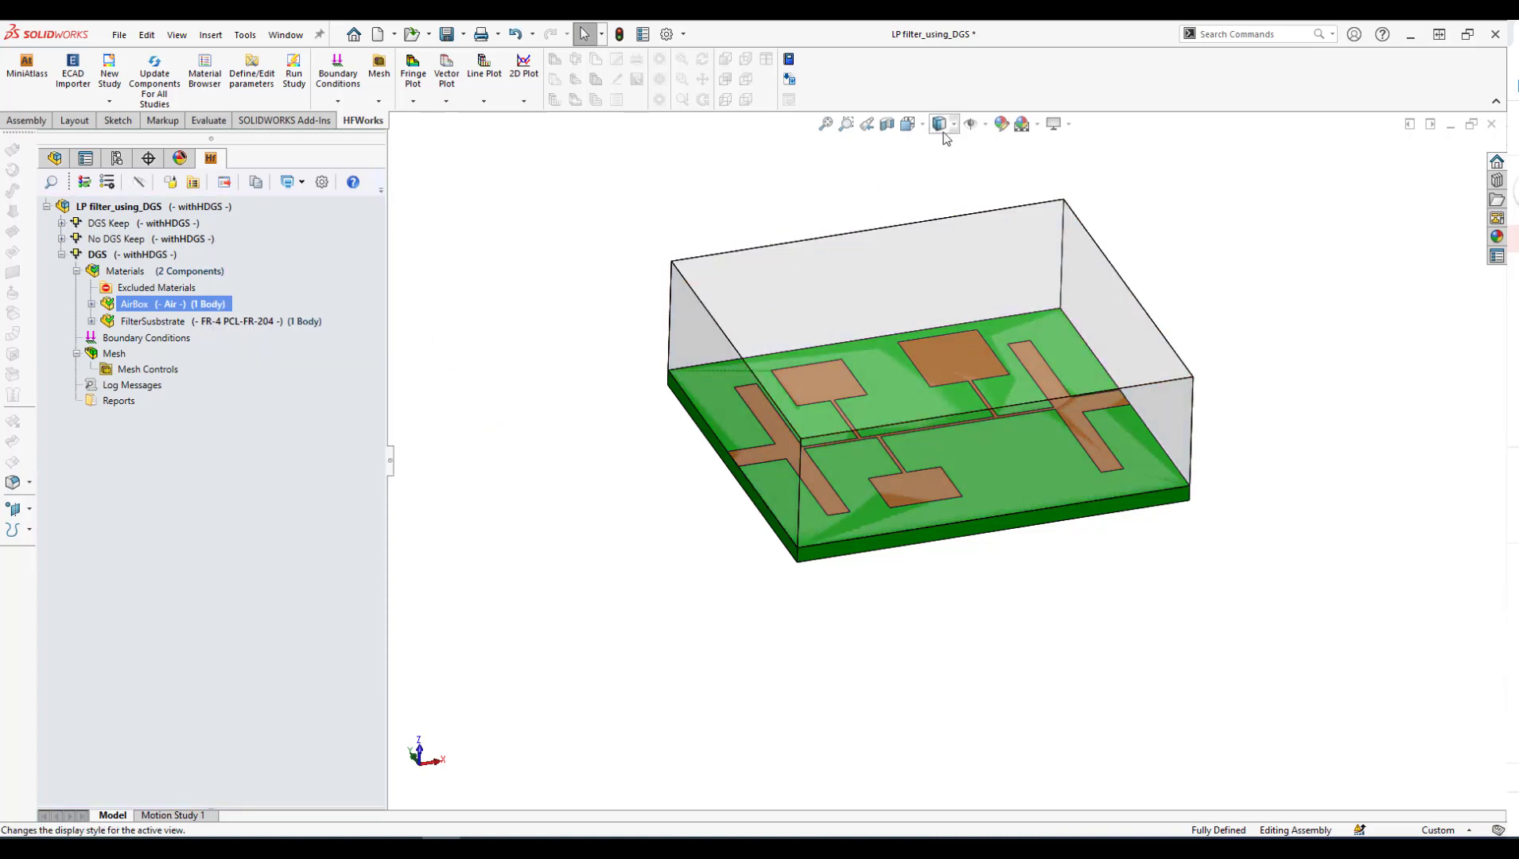
Create port 1 on the left end faces of the substrate and air box
right_click(142, 339)
key(Escape)
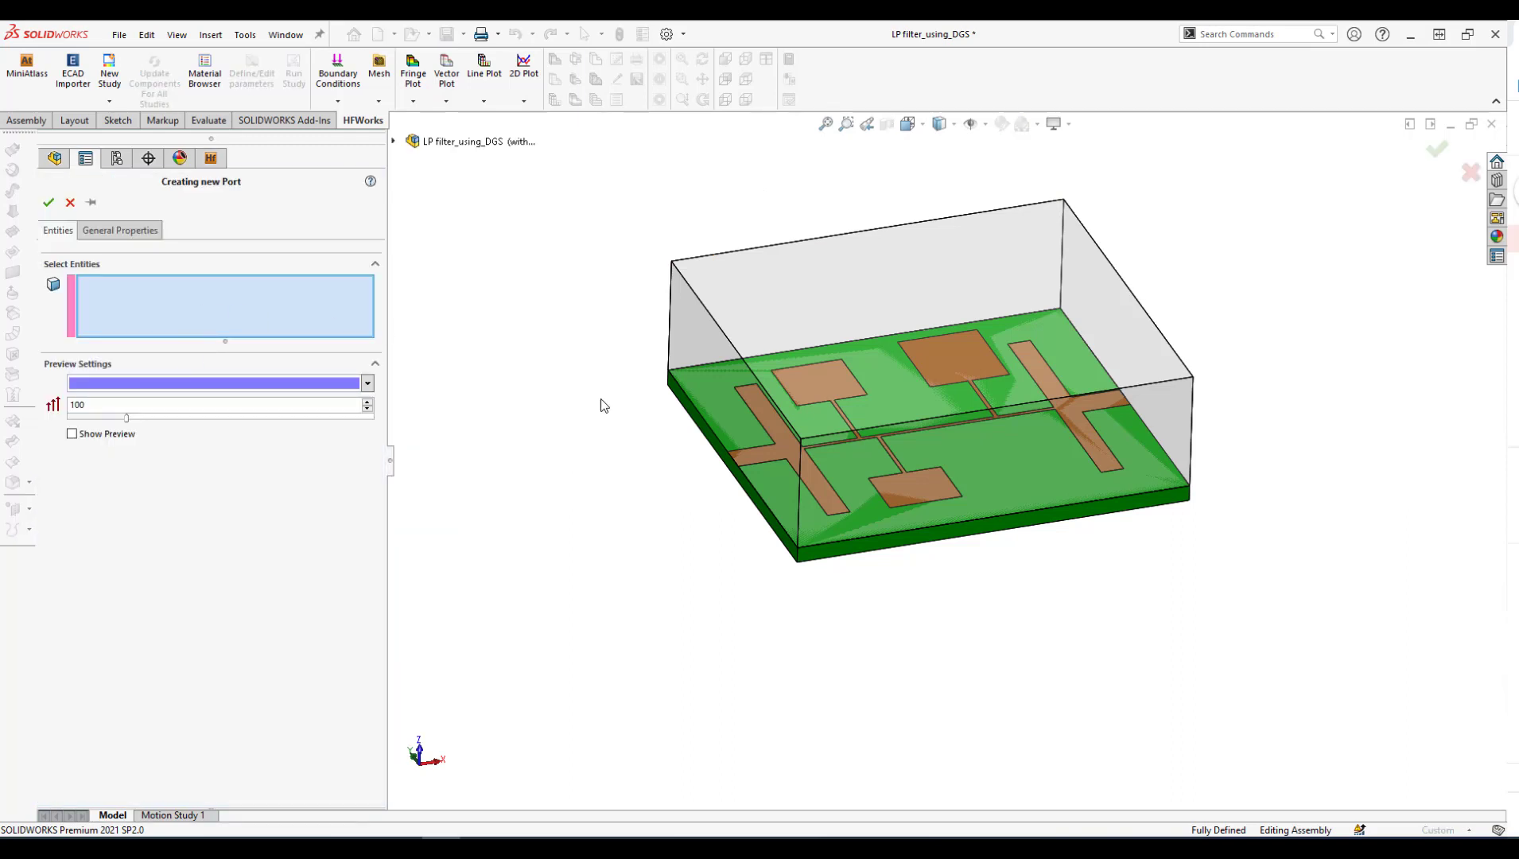
click(703, 434)
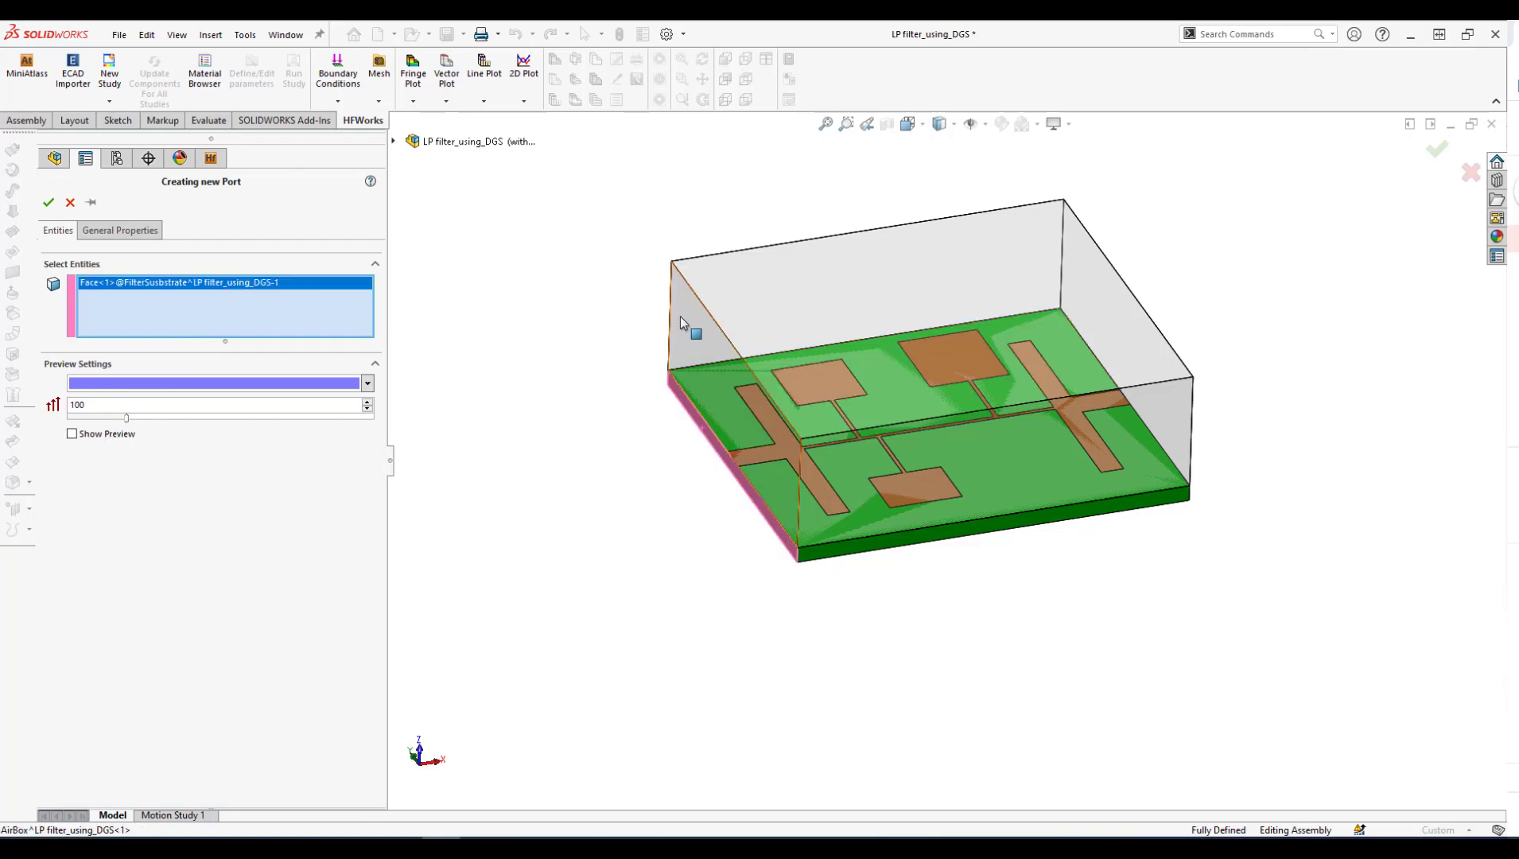
click(681, 317)
click(72, 434)
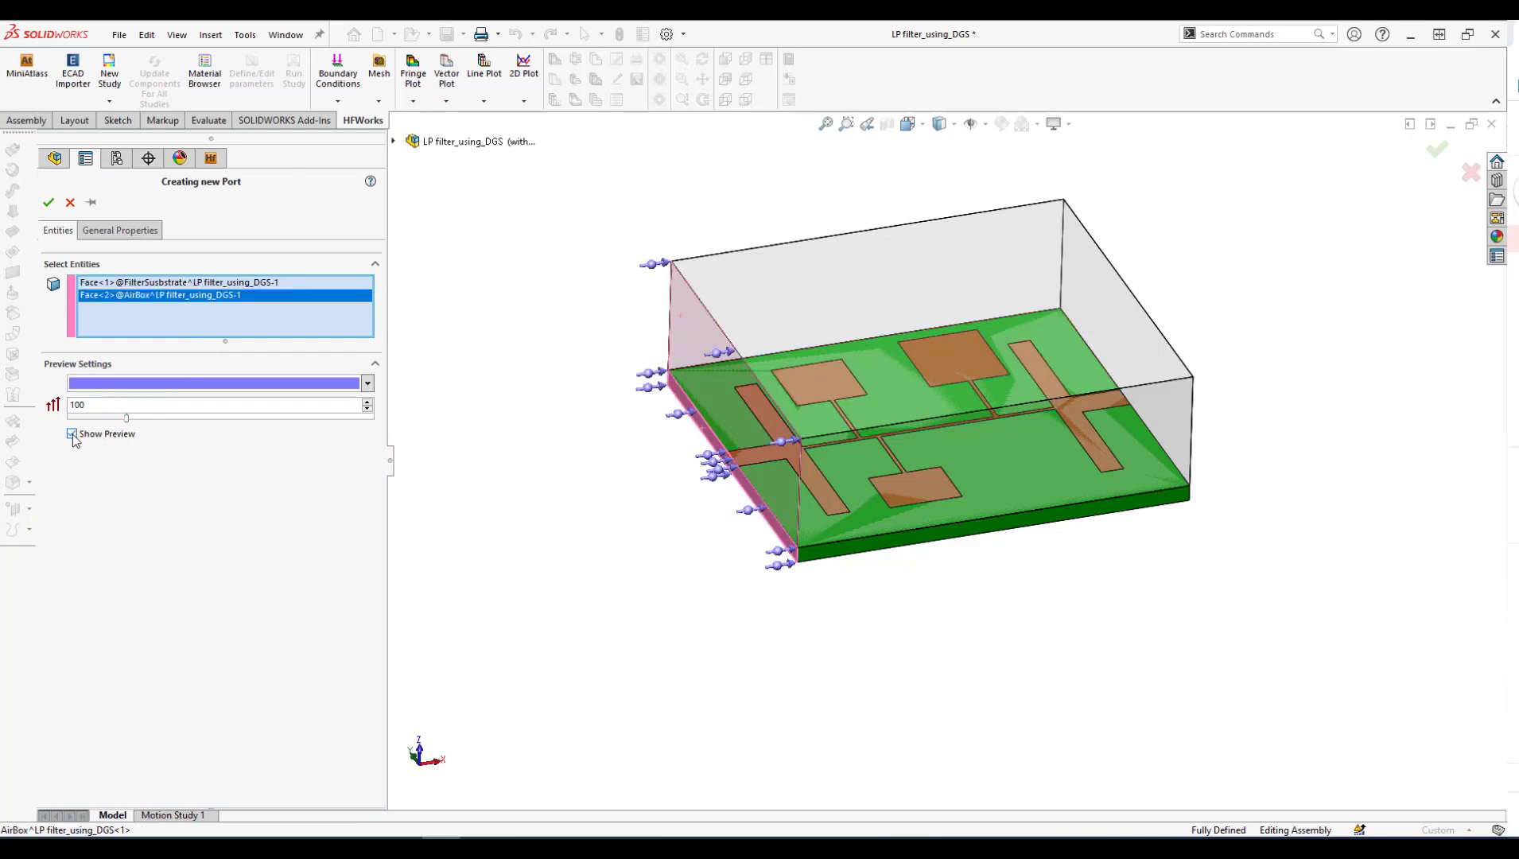
click(73, 435)
click(72, 434)
click(73, 434)
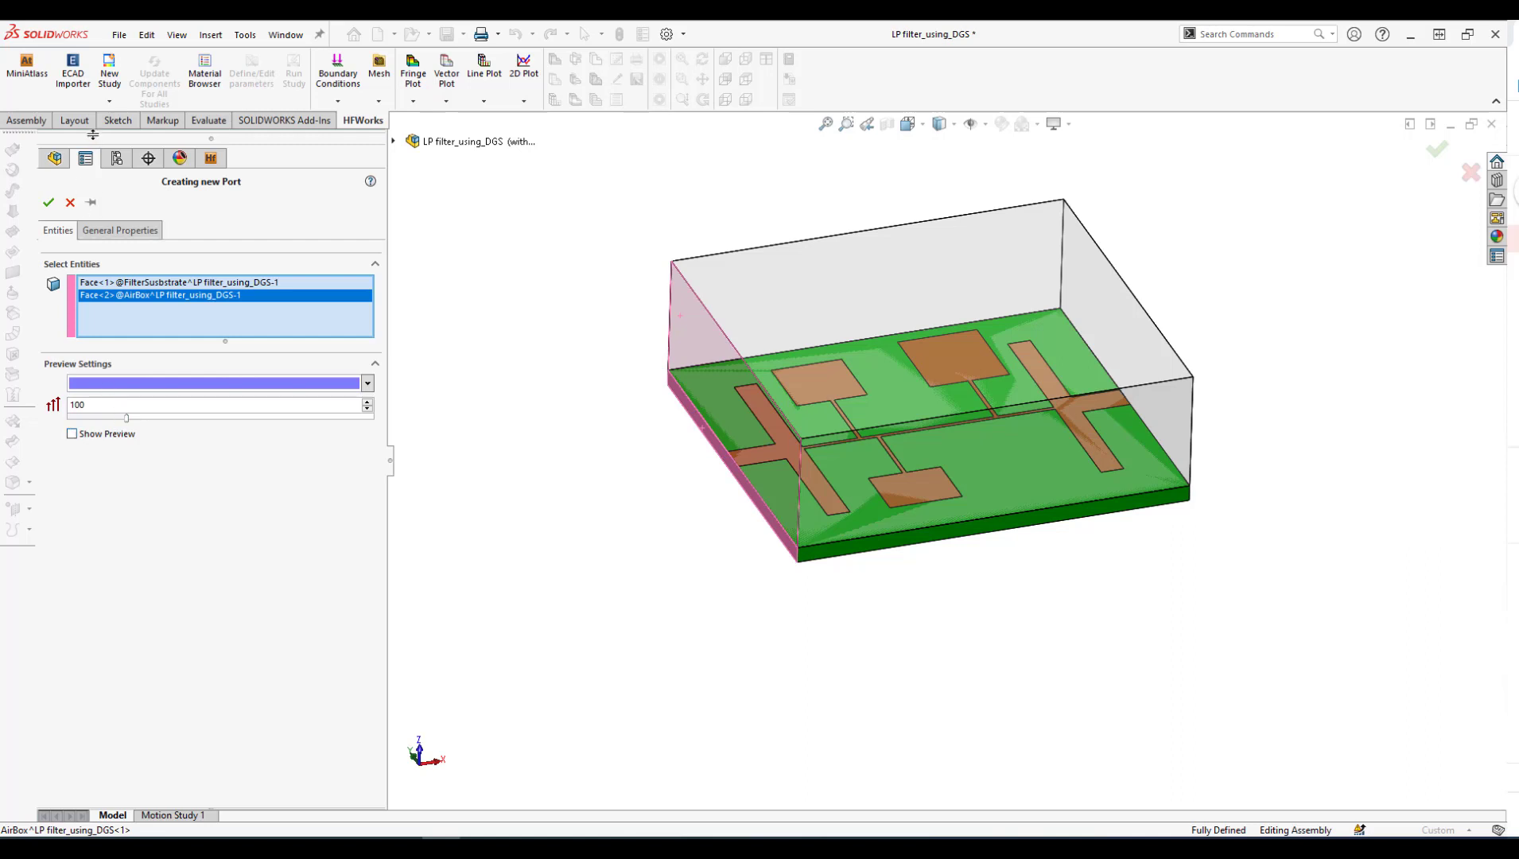
click(48, 204)
Create port 2 on the right end faces of the substrate and air box
middle_drag(1078, 444, 356, 401)
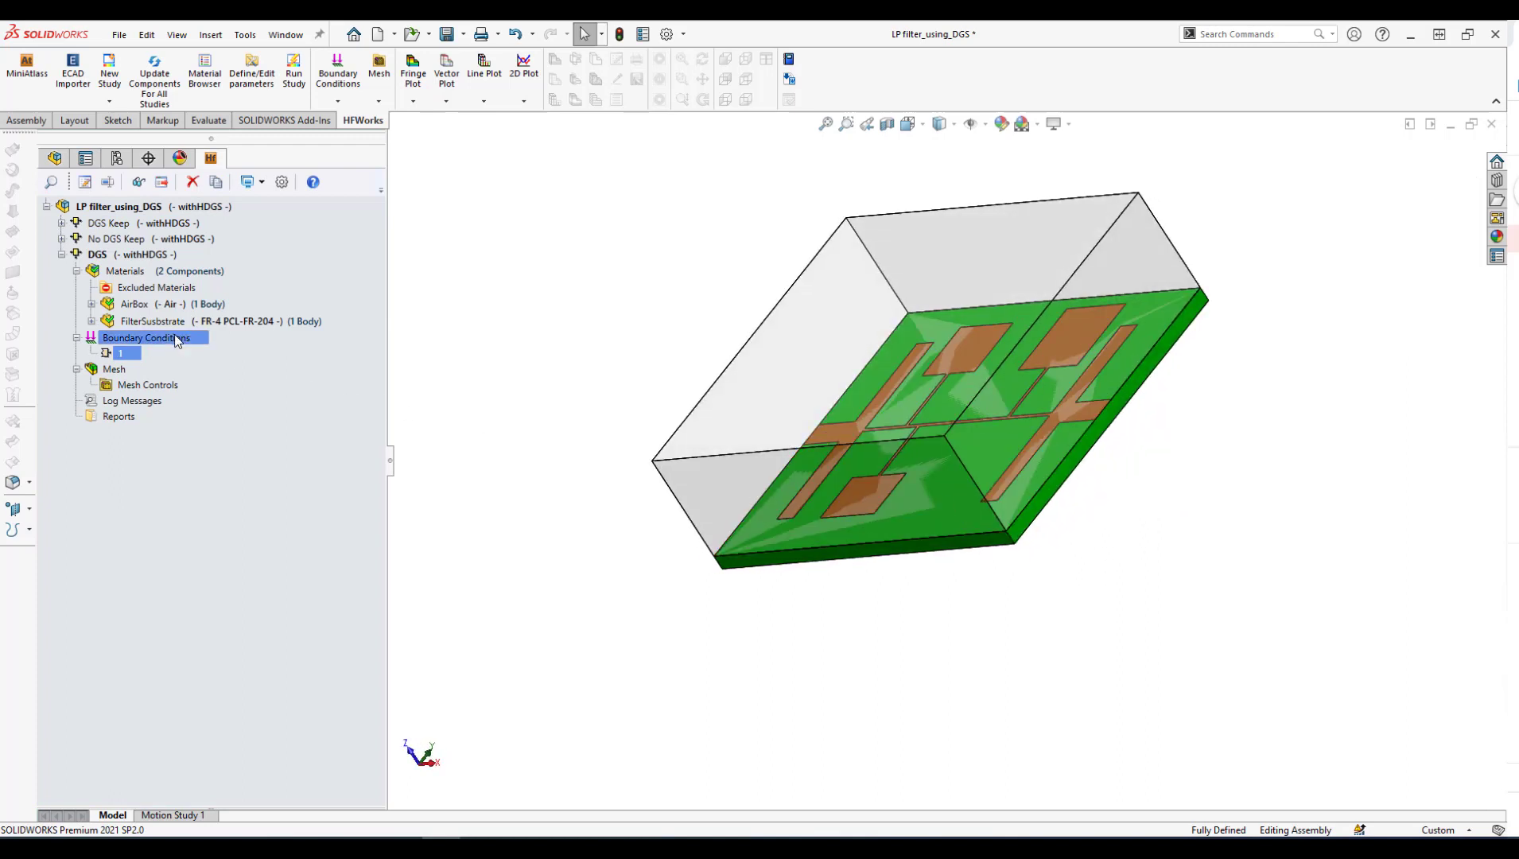
right_click(190, 342)
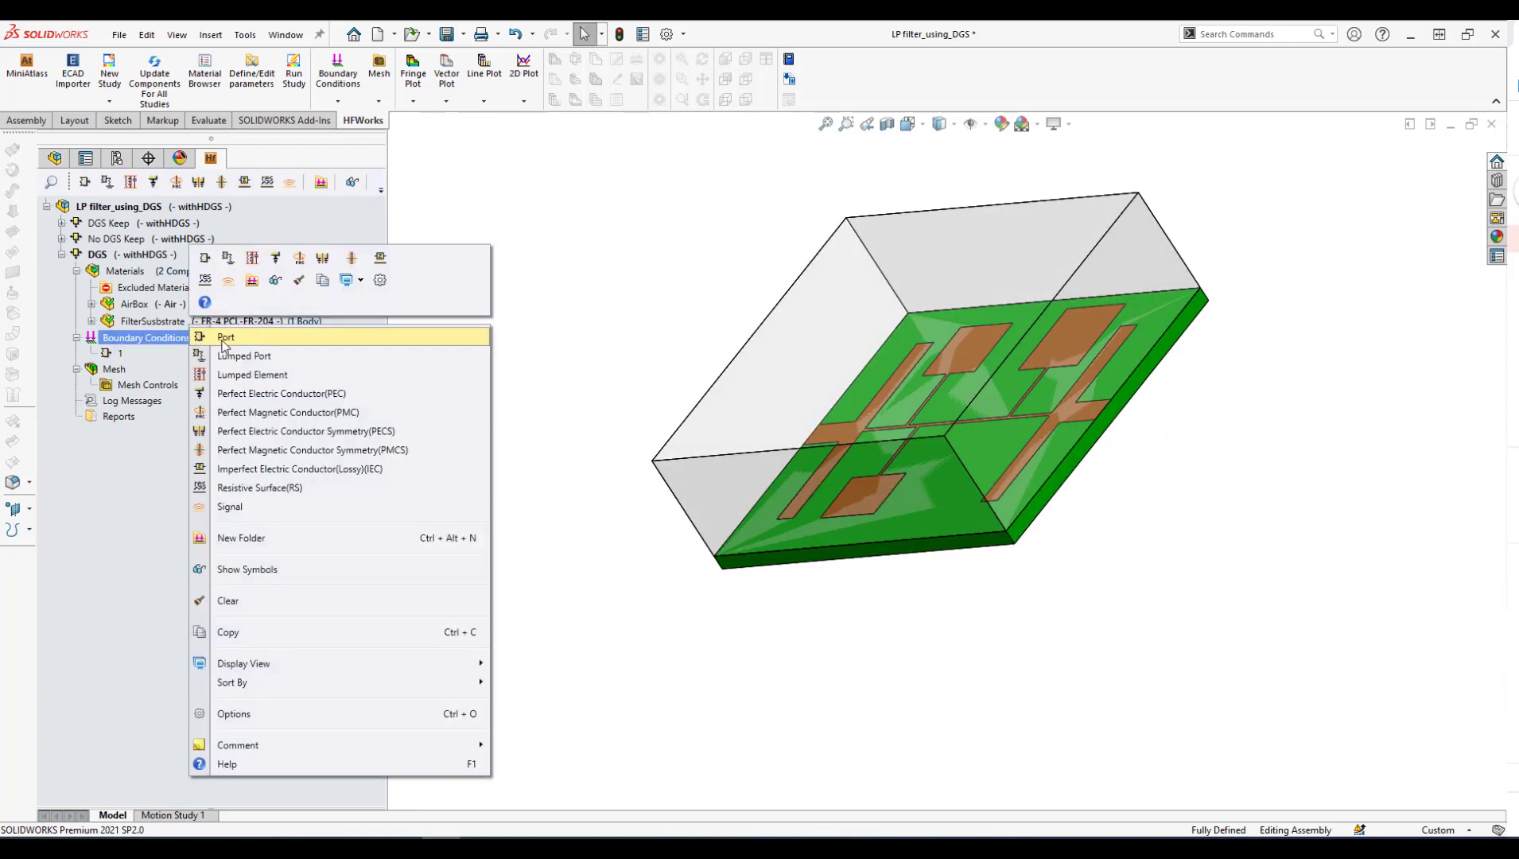
click(224, 337)
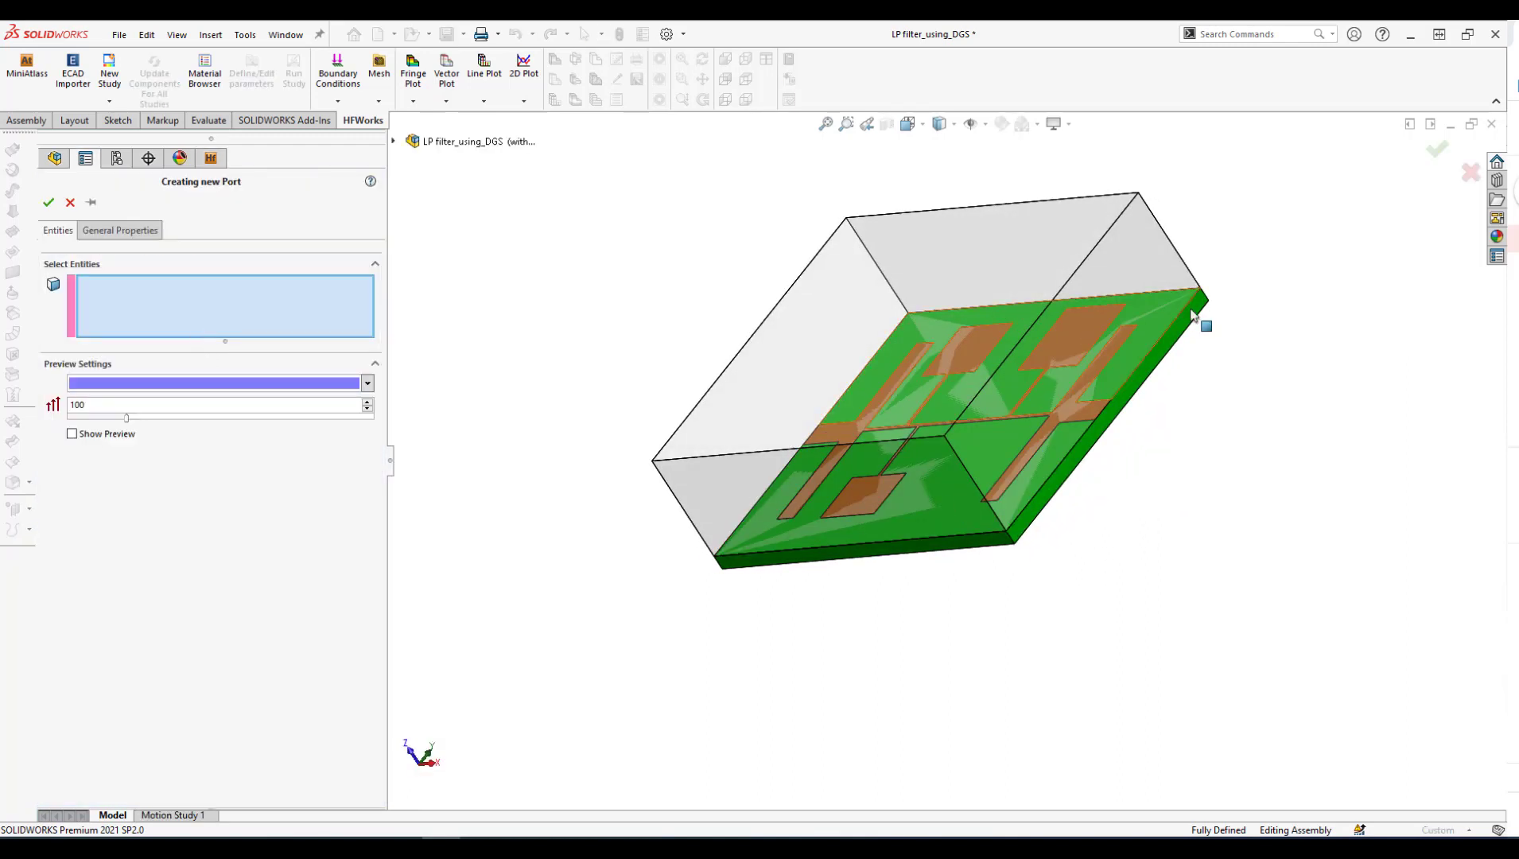
click(1178, 317)
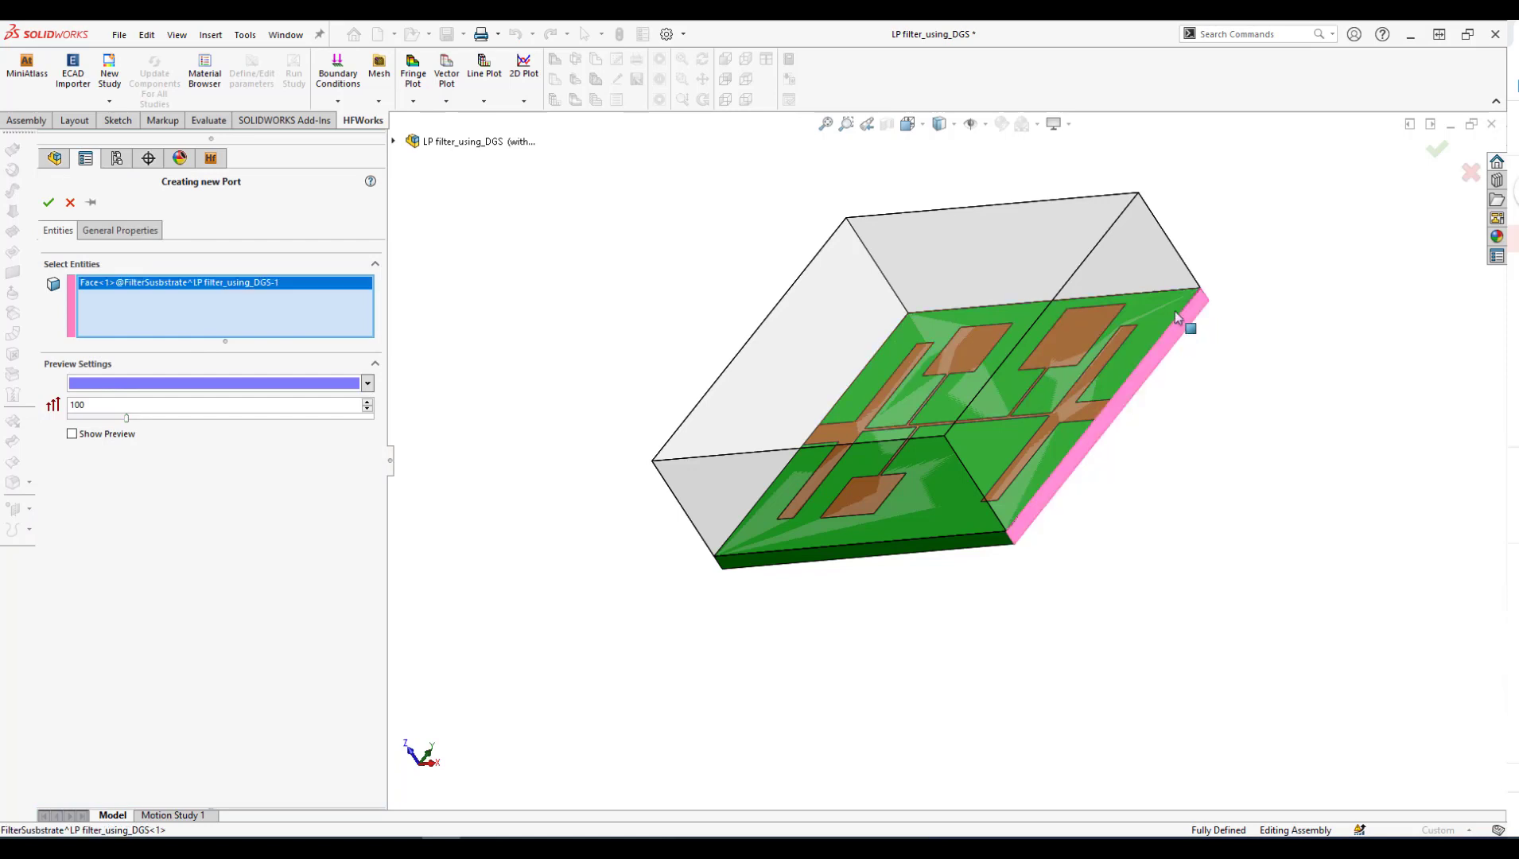
click(1166, 259)
click(71, 435)
click(72, 436)
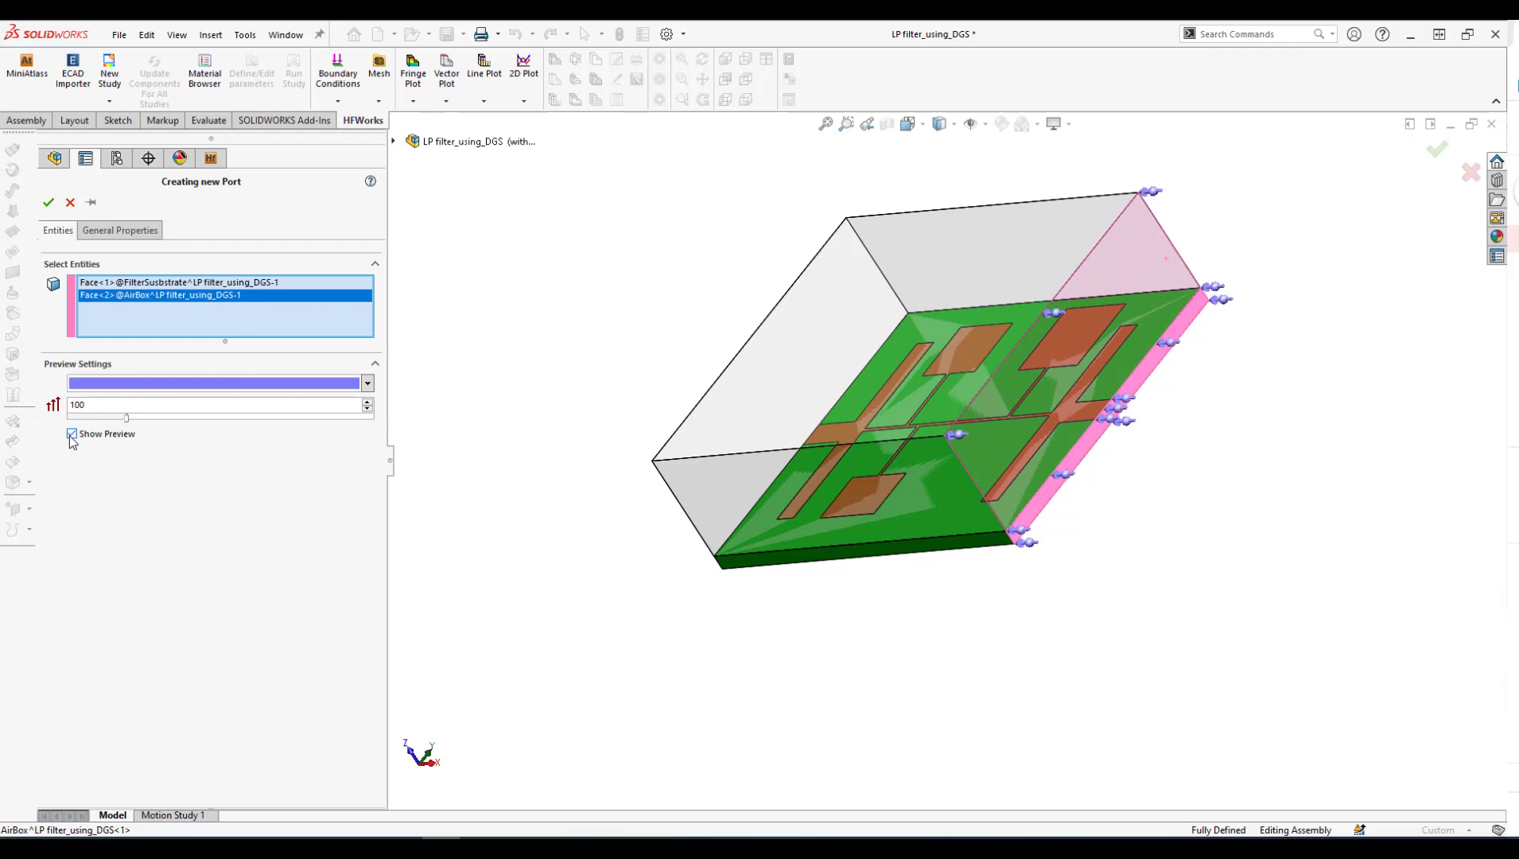
click(72, 436)
click(71, 435)
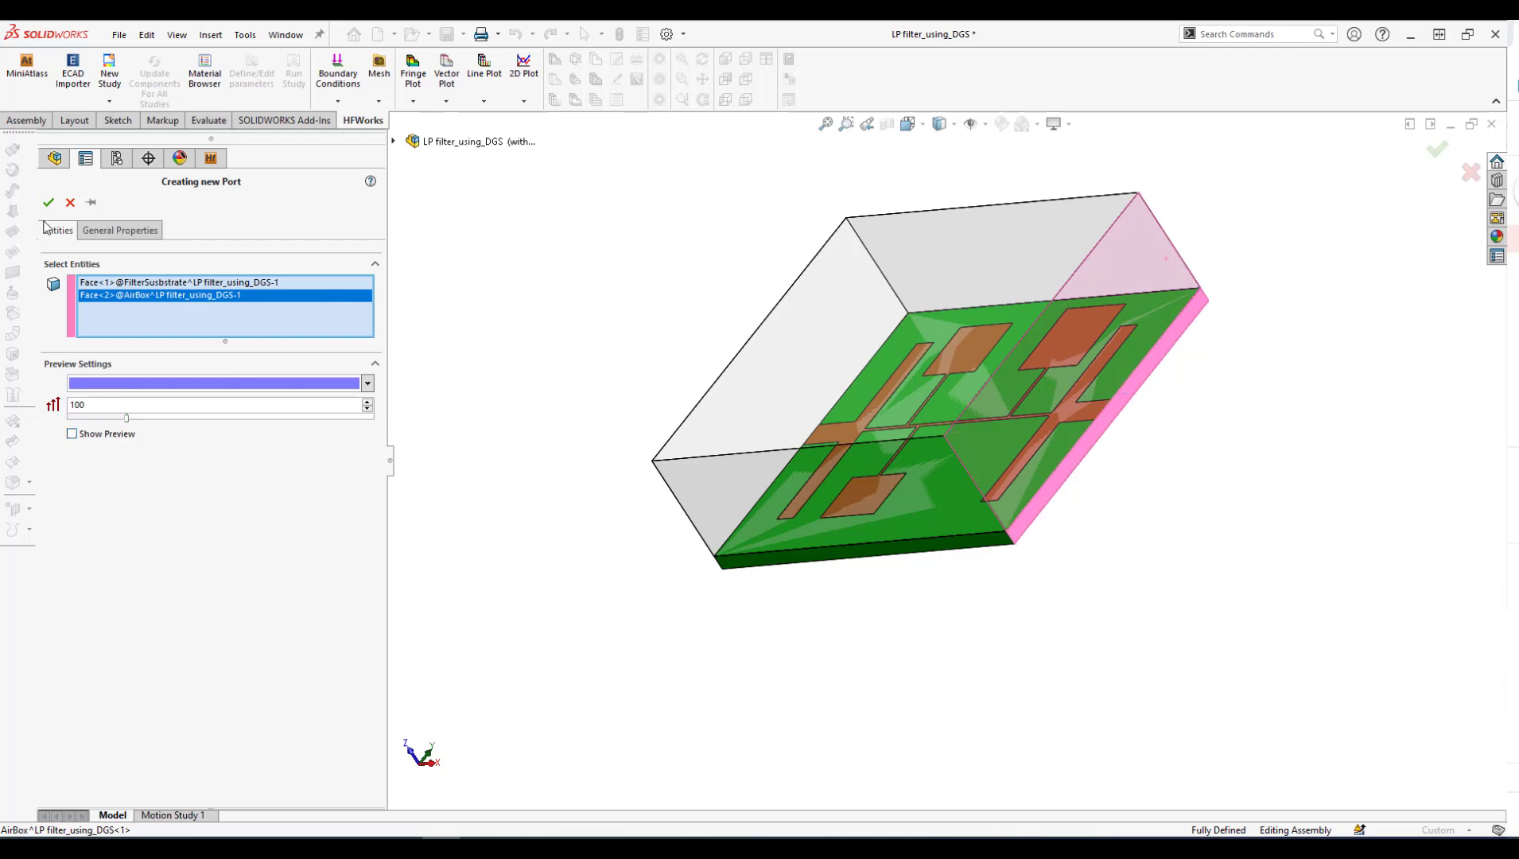
click(48, 203)
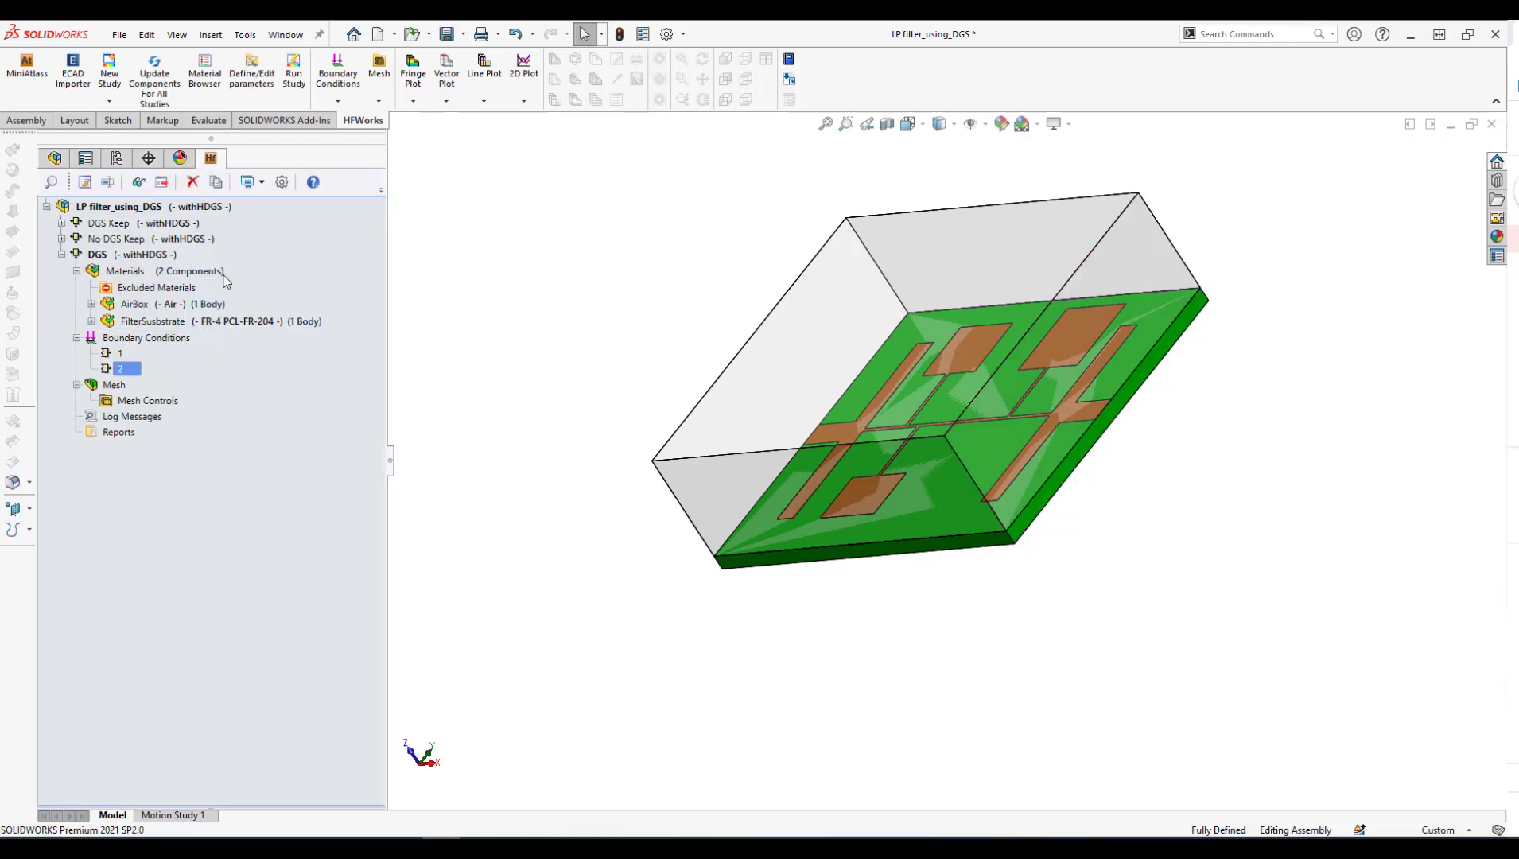
Hide the air box and start a Perfect Electric Conductor boundary condition
right_click(990, 256)
click(1122, 177)
middle_drag(784, 401, 730, 210)
click(159, 338)
right_click(163, 341)
click(316, 390)
click(263, 418)
middle_drag(844, 541, 940, 405)
Assign Perfect Electric Conductor - 1 to the ground face and copper traces, previewed in cyan
click(948, 405)
middle_drag(1108, 339, 939, 549)
click(904, 343)
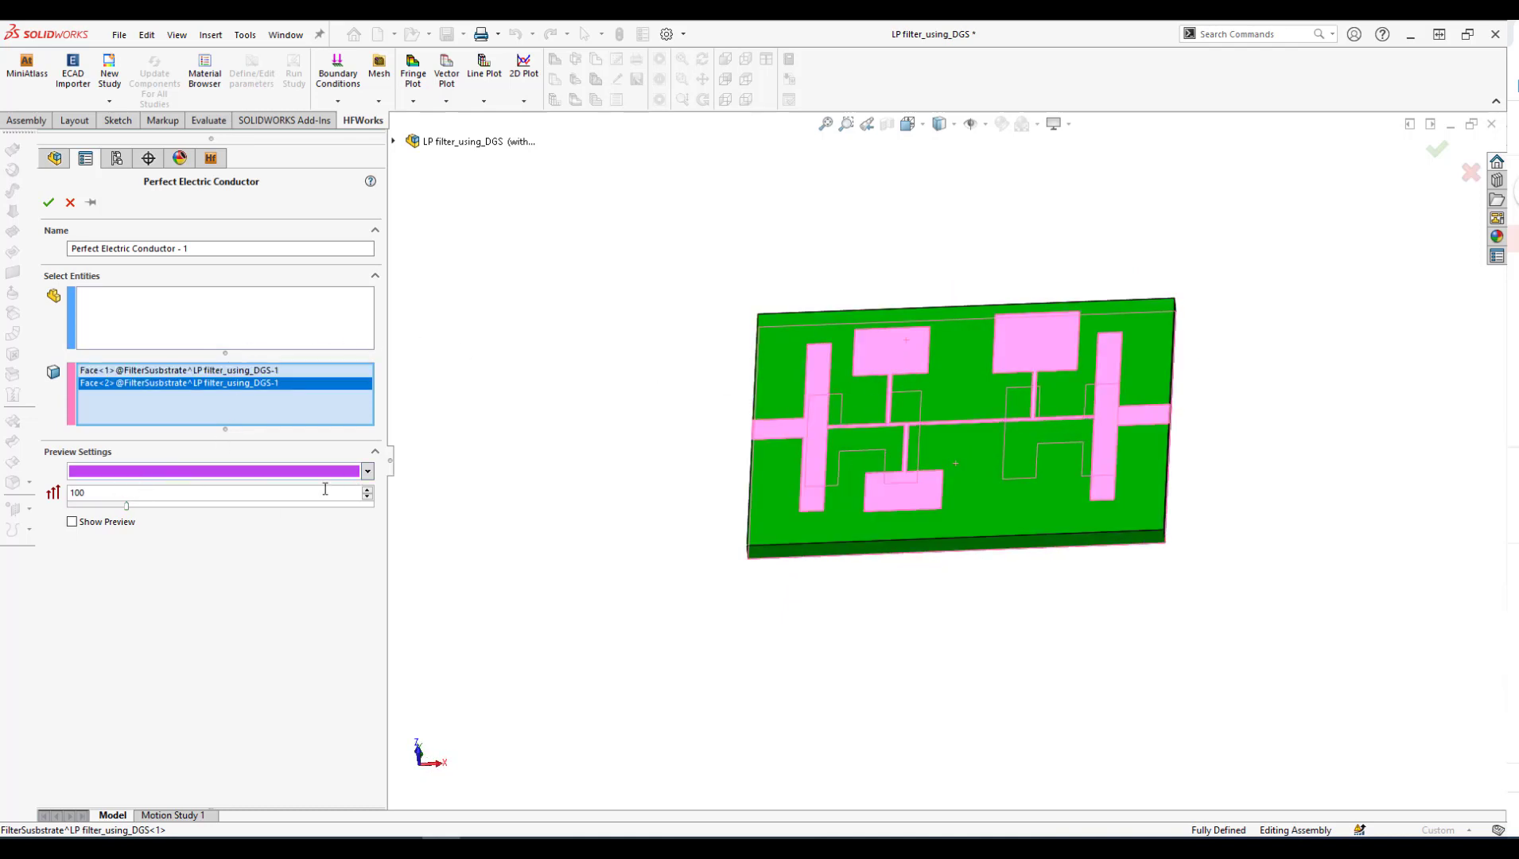
click(73, 522)
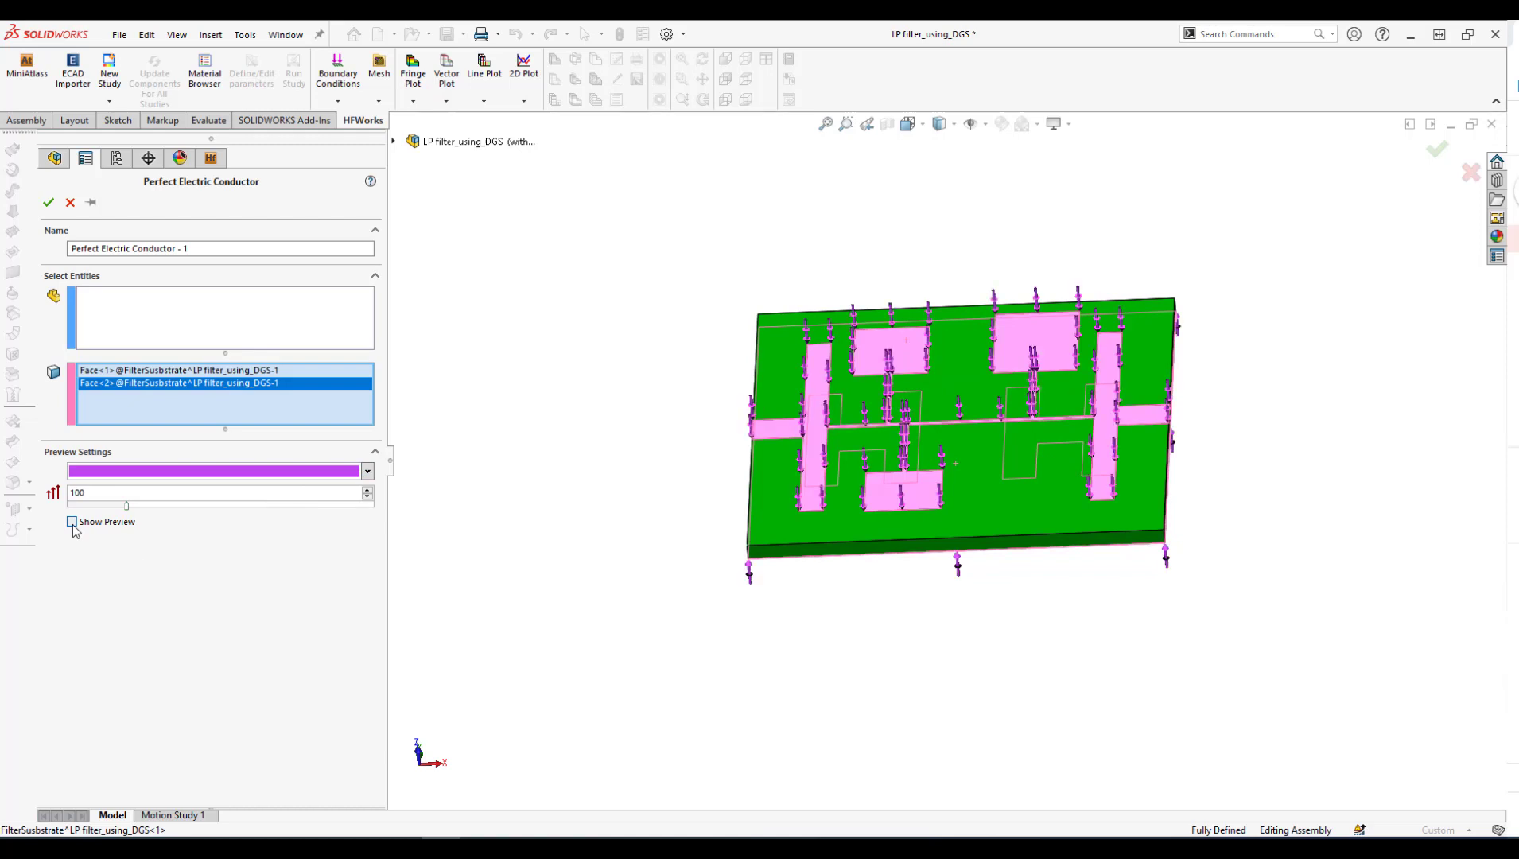
click(367, 470)
click(180, 557)
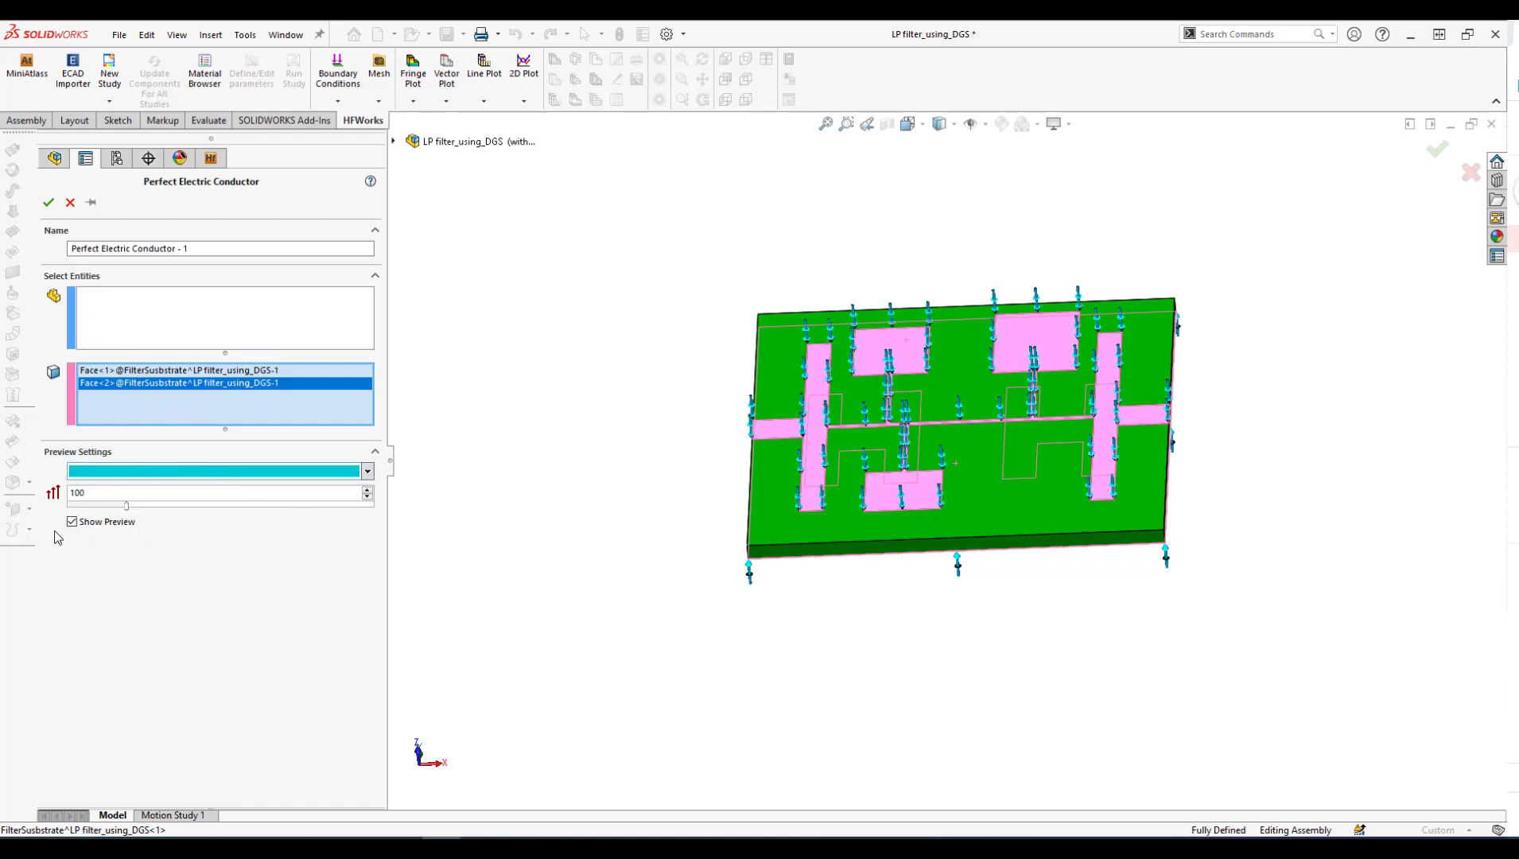
click(74, 521)
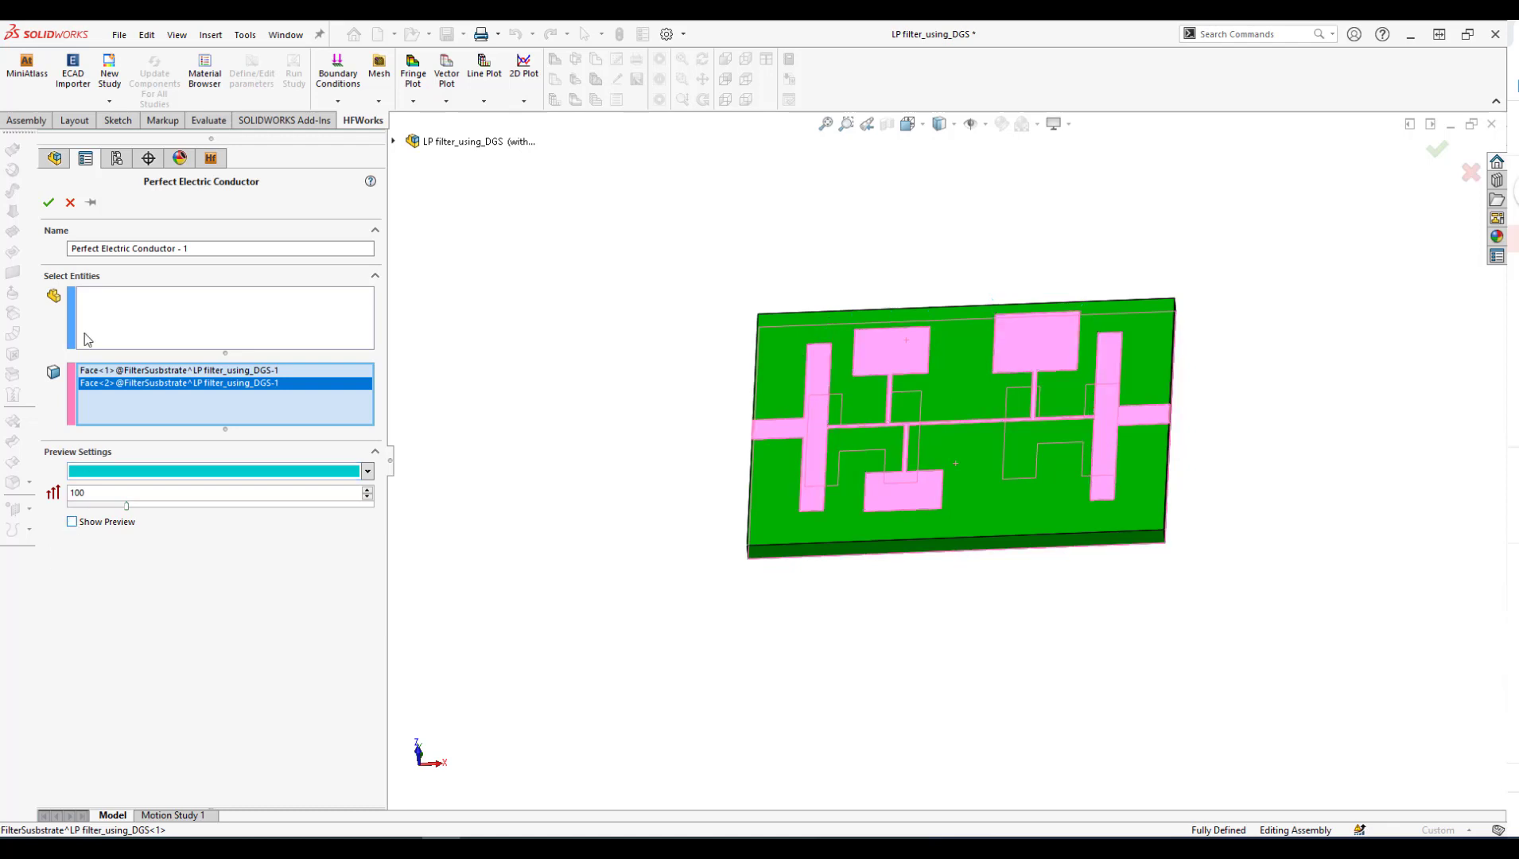
click(49, 203)
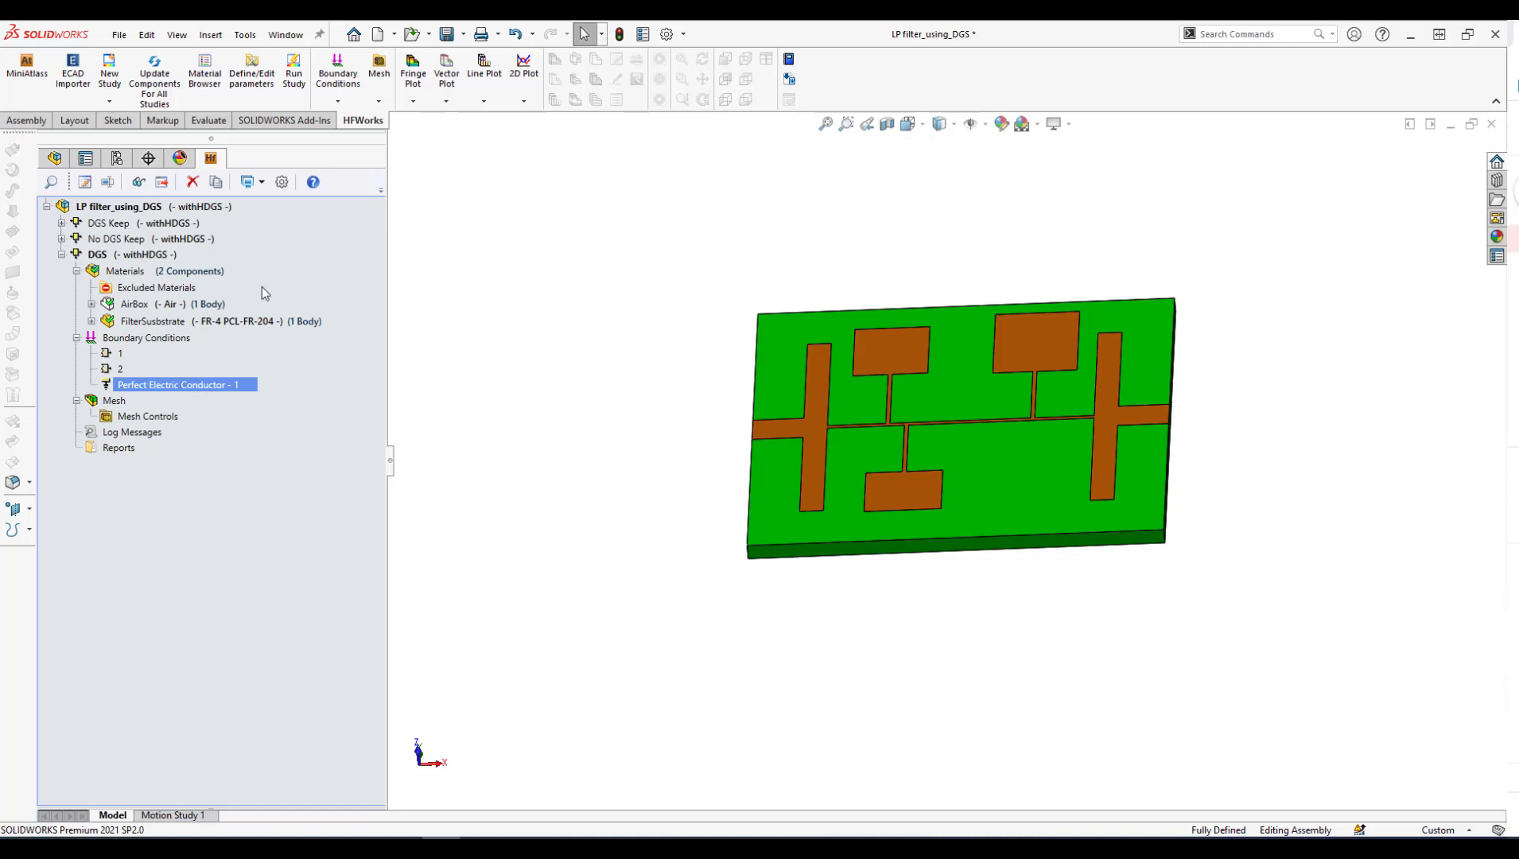
Copy the DGS study onto the top assembly and name the copy NO DGS
drag(159, 255, 355, 253)
click(760, 392)
drag(760, 392, 661, 377)
text(NO DGS)
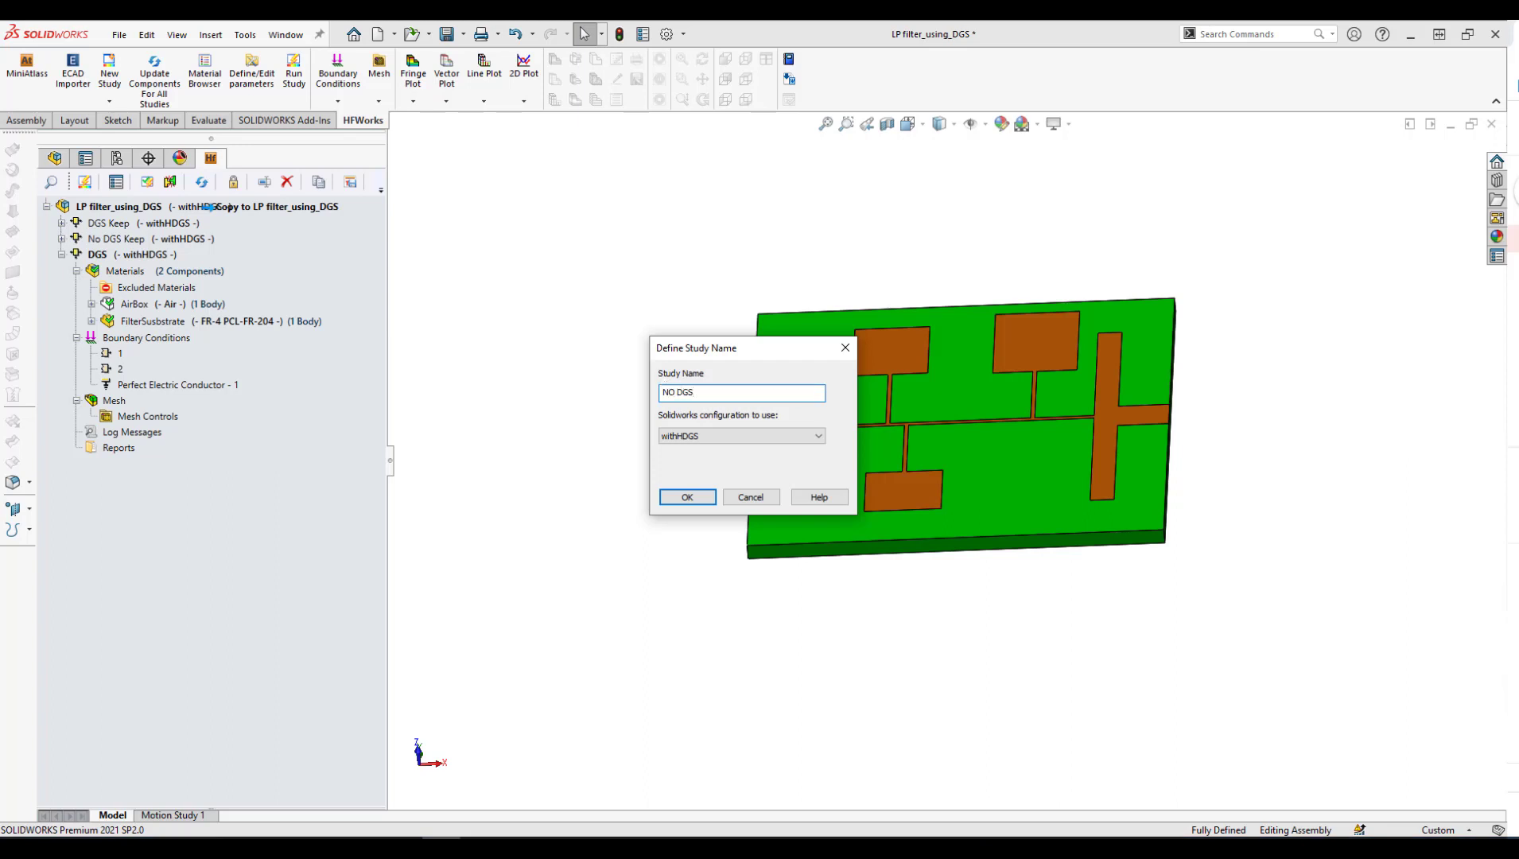
click(689, 497)
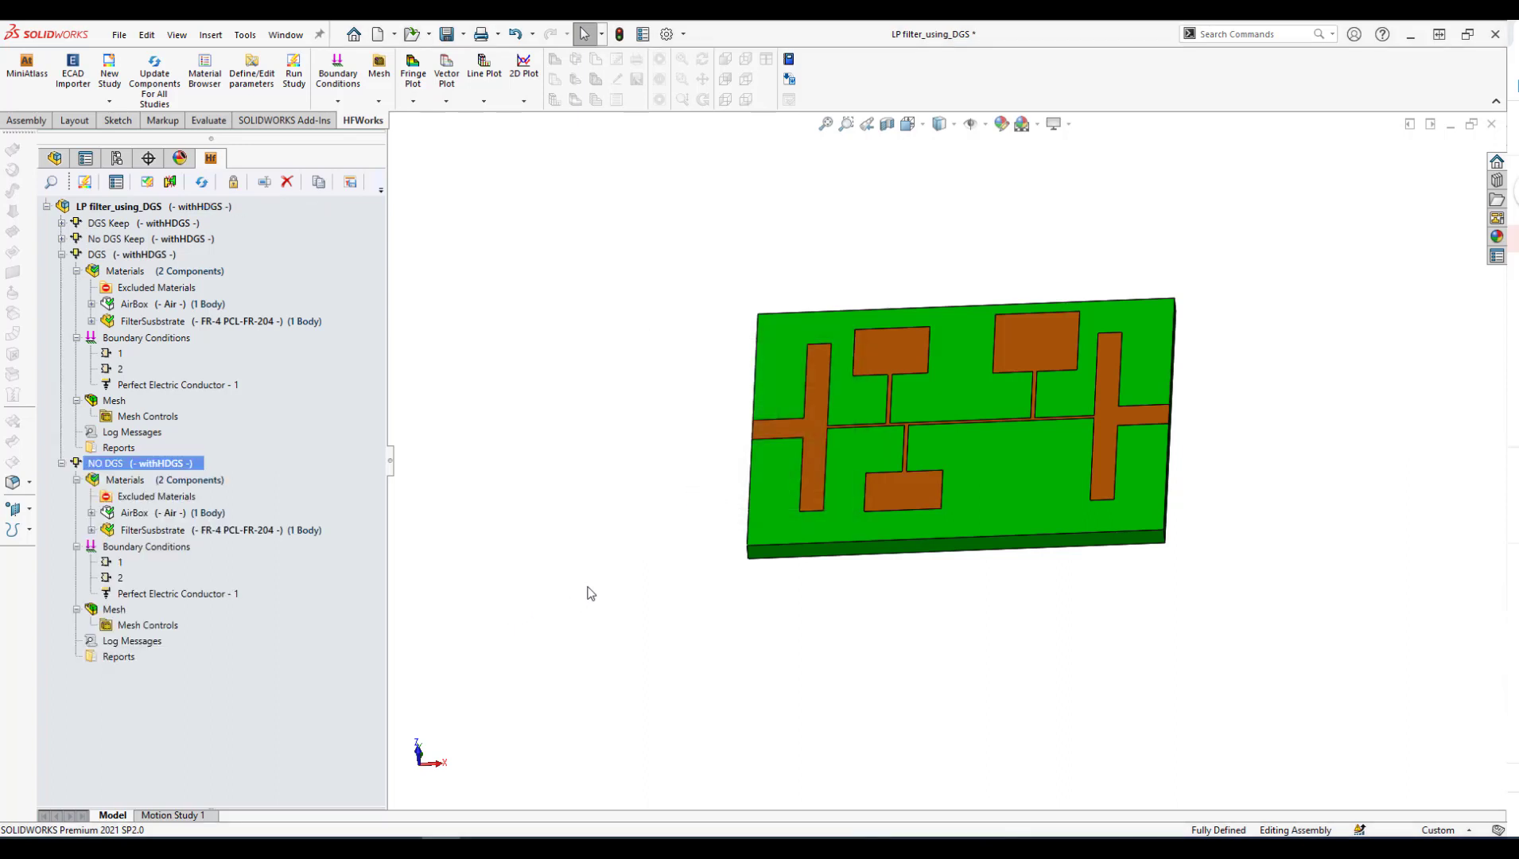
middle_drag(591, 591, 667, 502)
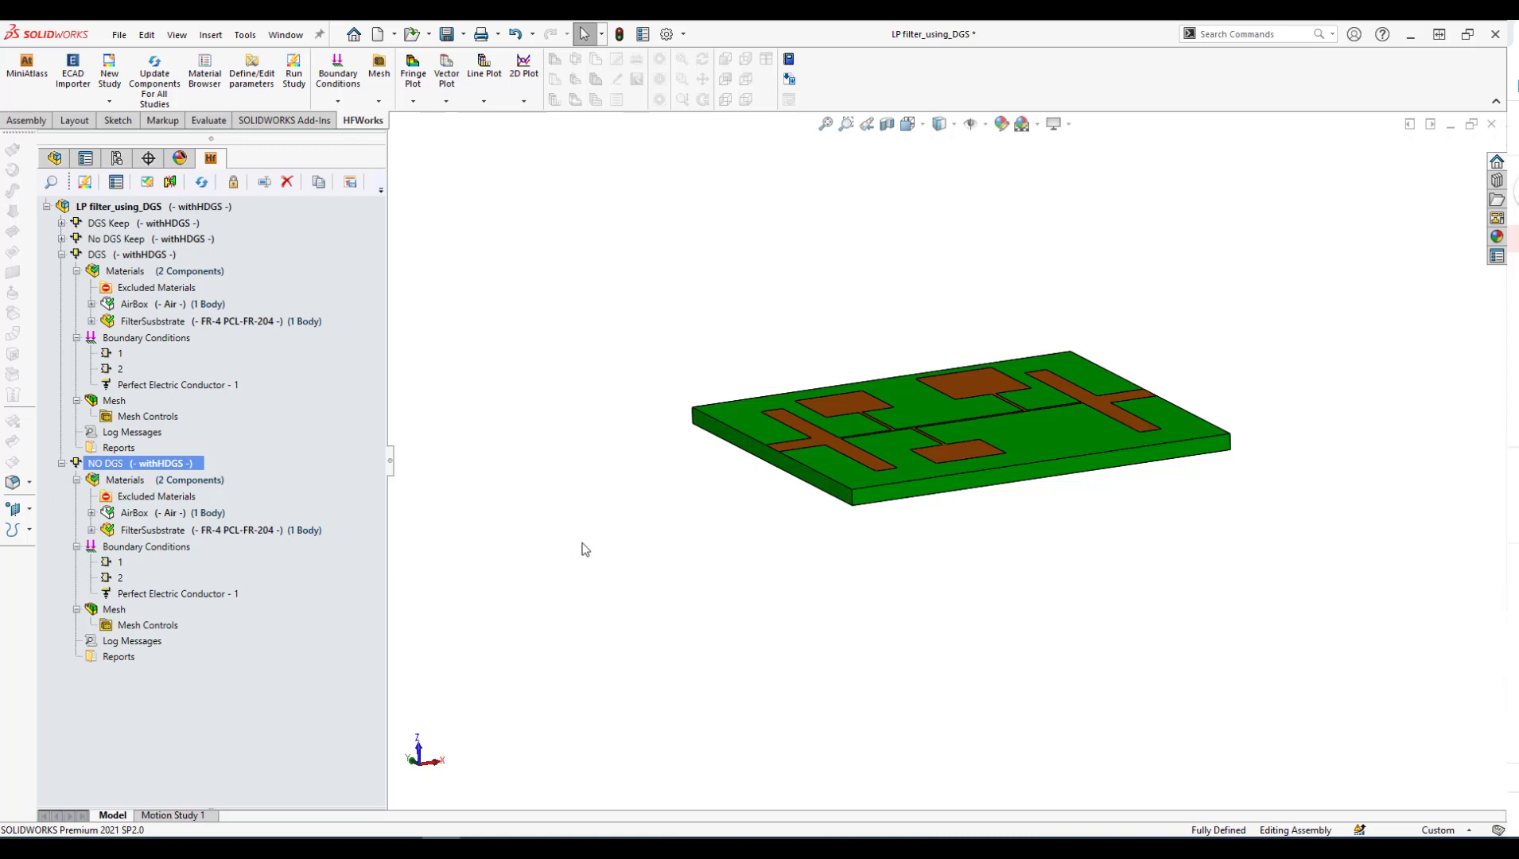
Edit NO DGS's Perfect Electric Conductor - 1 to add the left and right H-slot faces
right_click(236, 596)
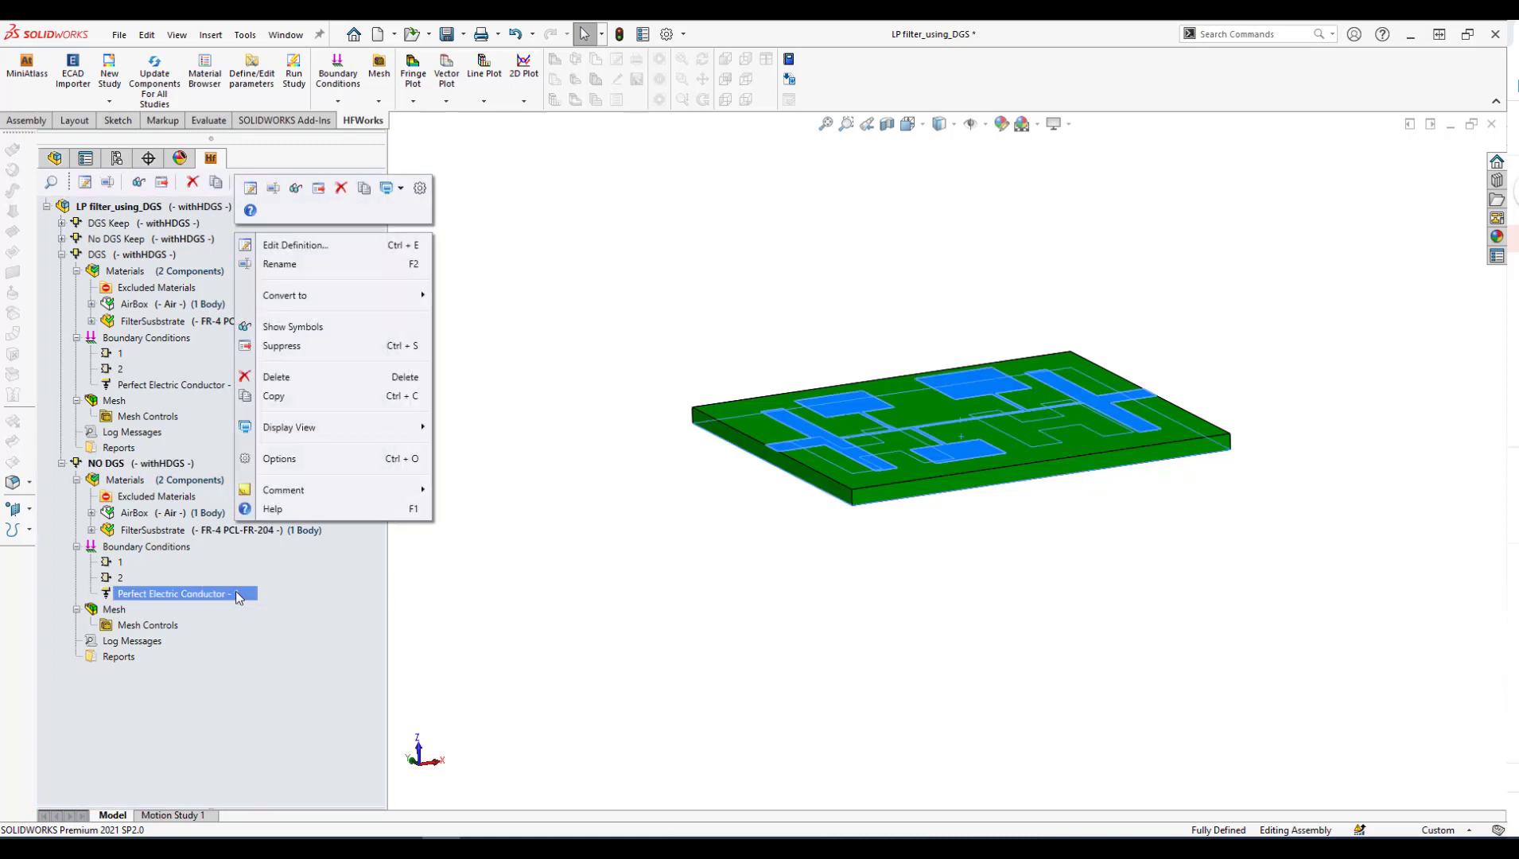
click(286, 245)
click(296, 401)
middle_drag(1147, 550, 977, 407)
click(910, 440)
click(1023, 442)
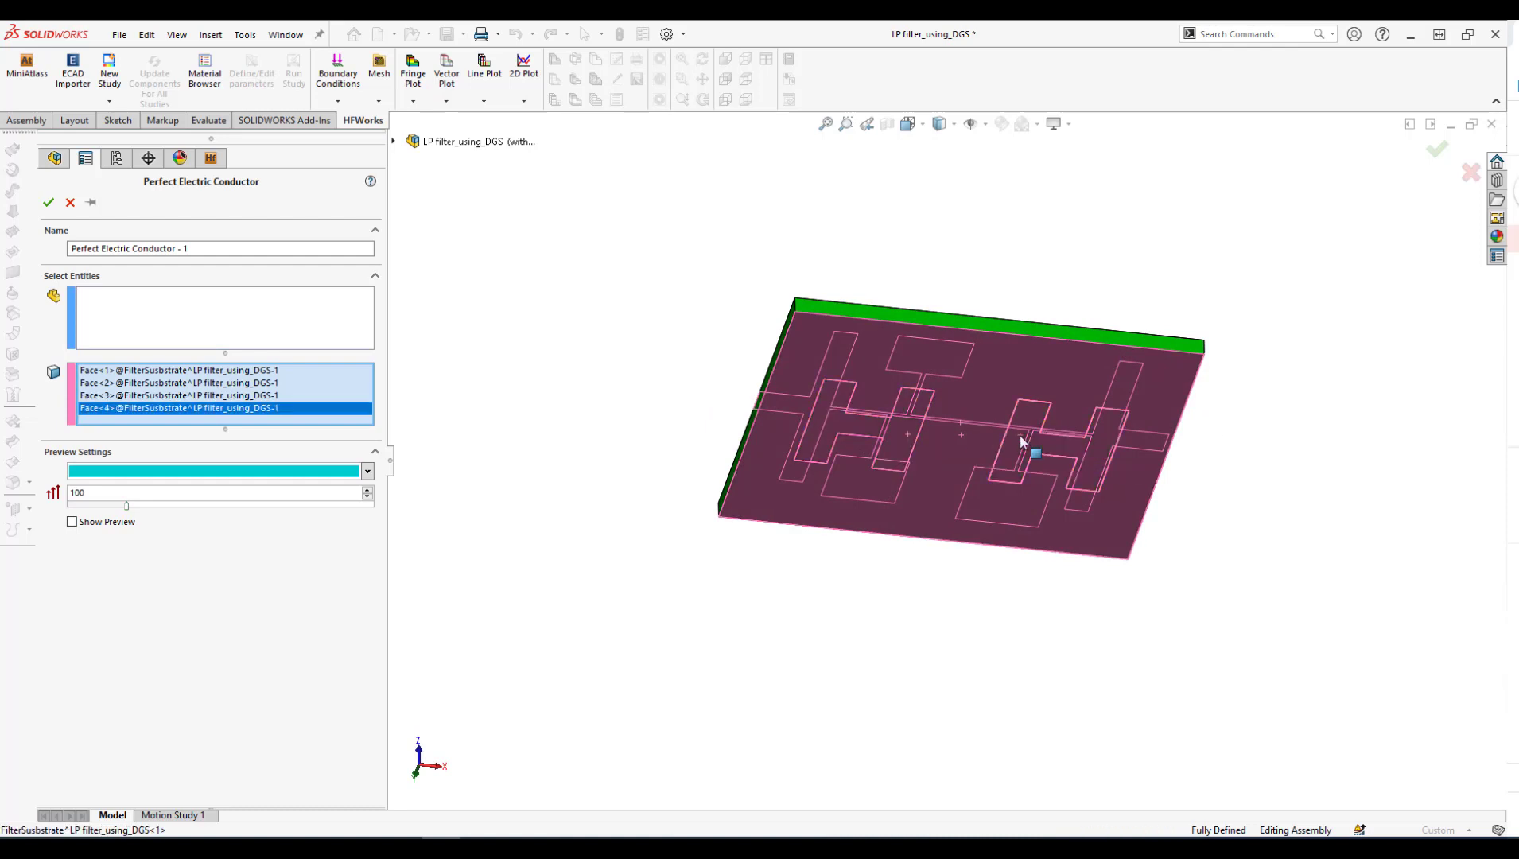
Preview the four-face conductor from the underside and confirm the updated condition
click(72, 522)
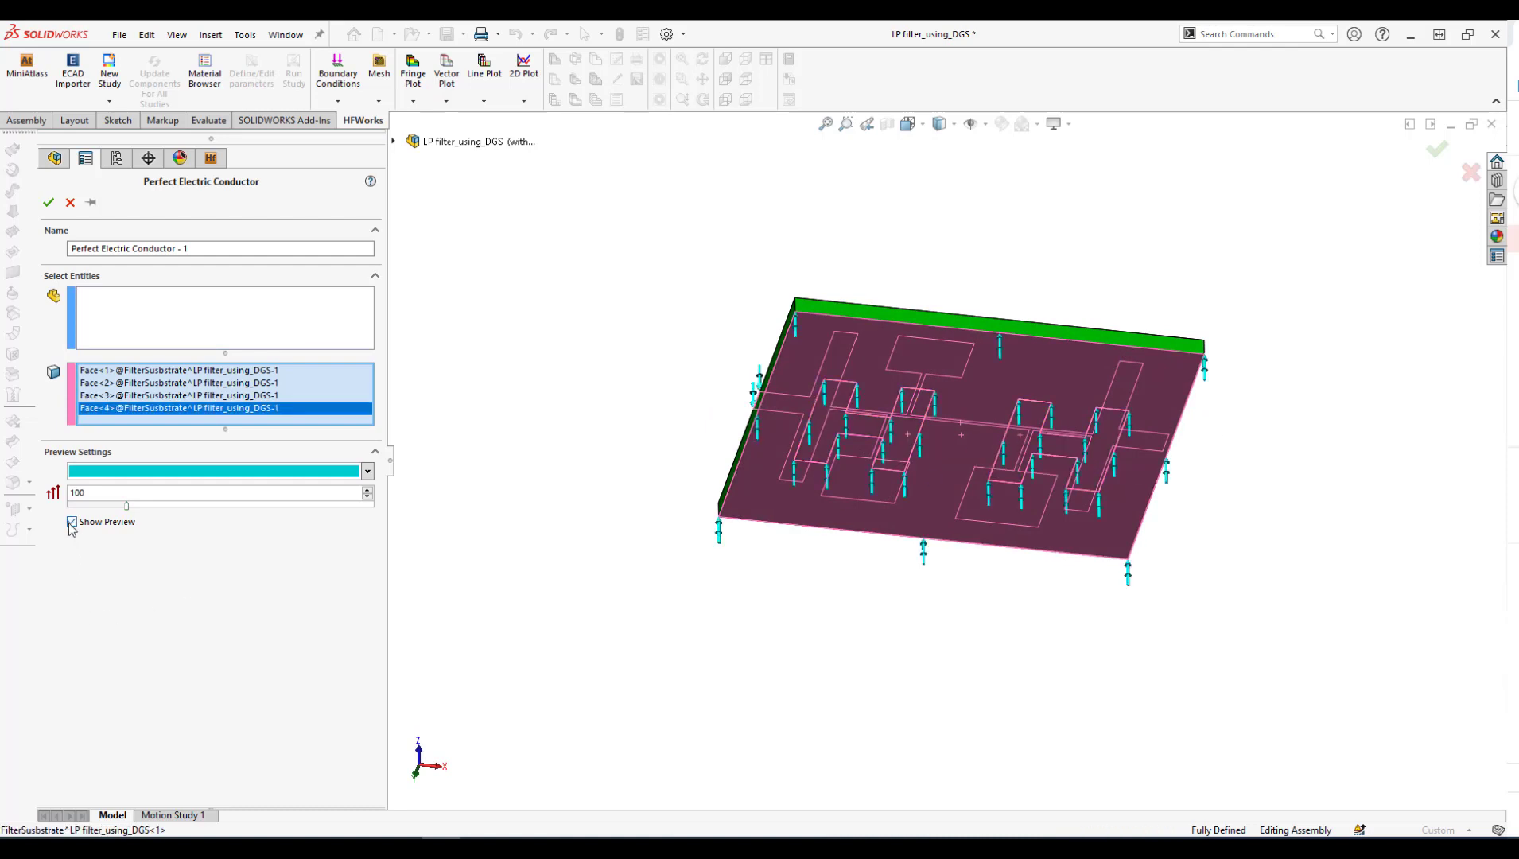
click(72, 522)
click(71, 521)
click(71, 522)
click(72, 522)
click(72, 522)
middle_drag(736, 357, 733, 366)
middle_drag(1112, 523, 994, 353)
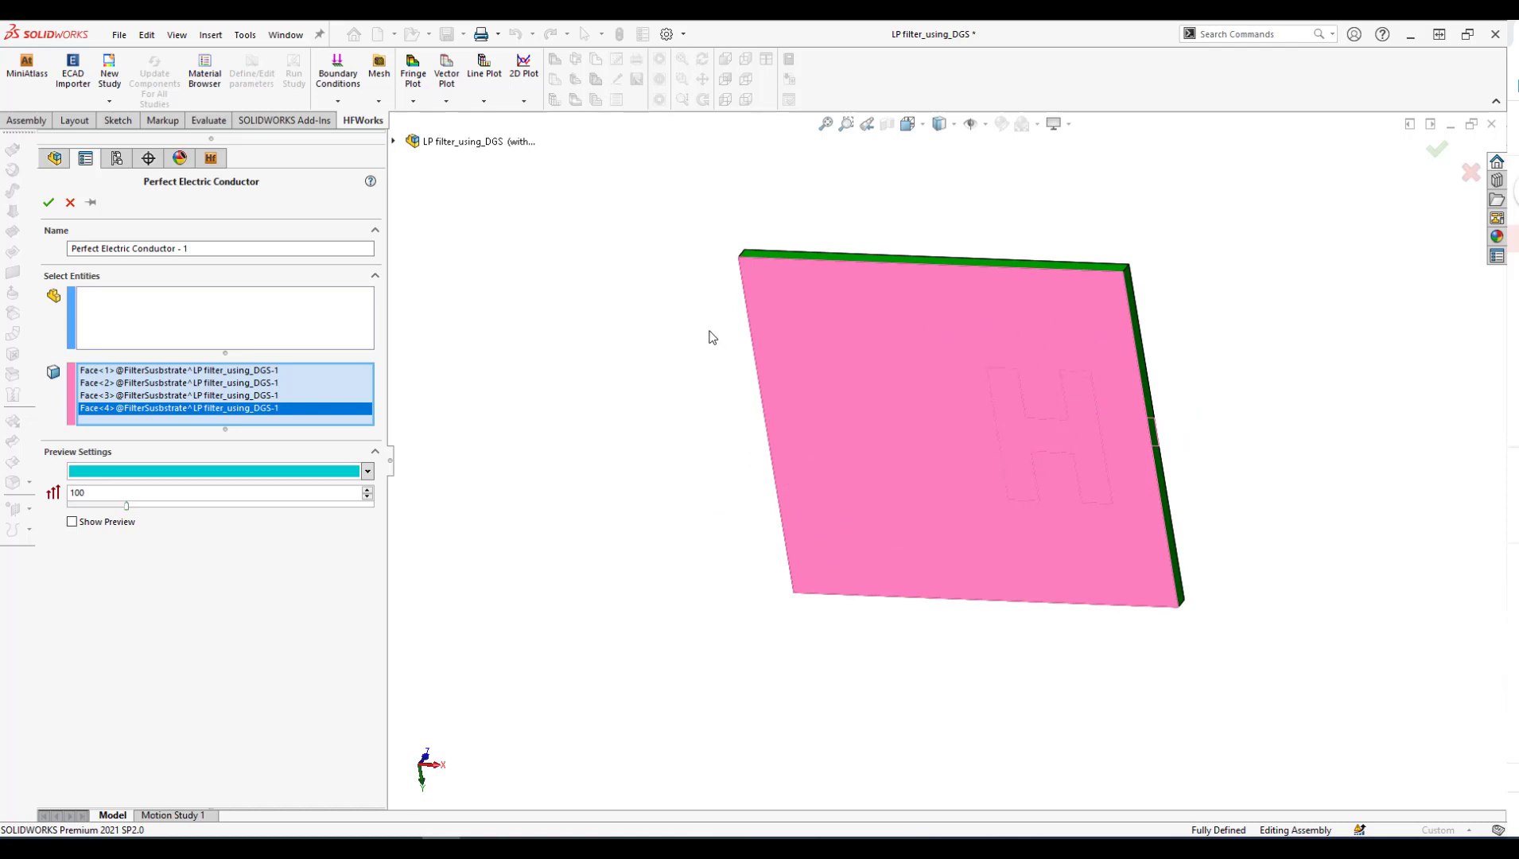
middle_drag(708, 333, 692, 478)
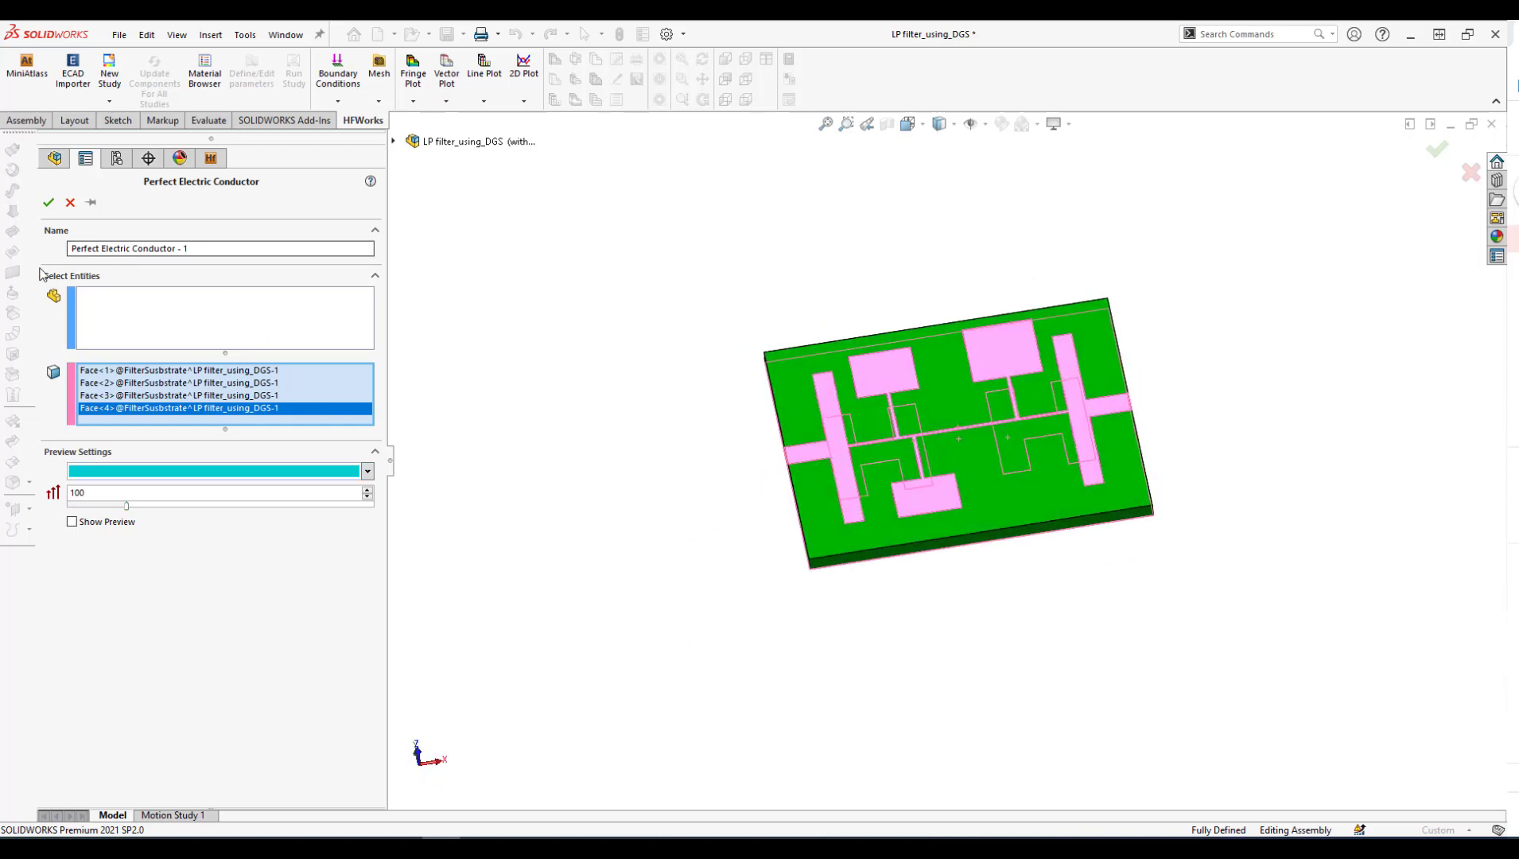
click(49, 203)
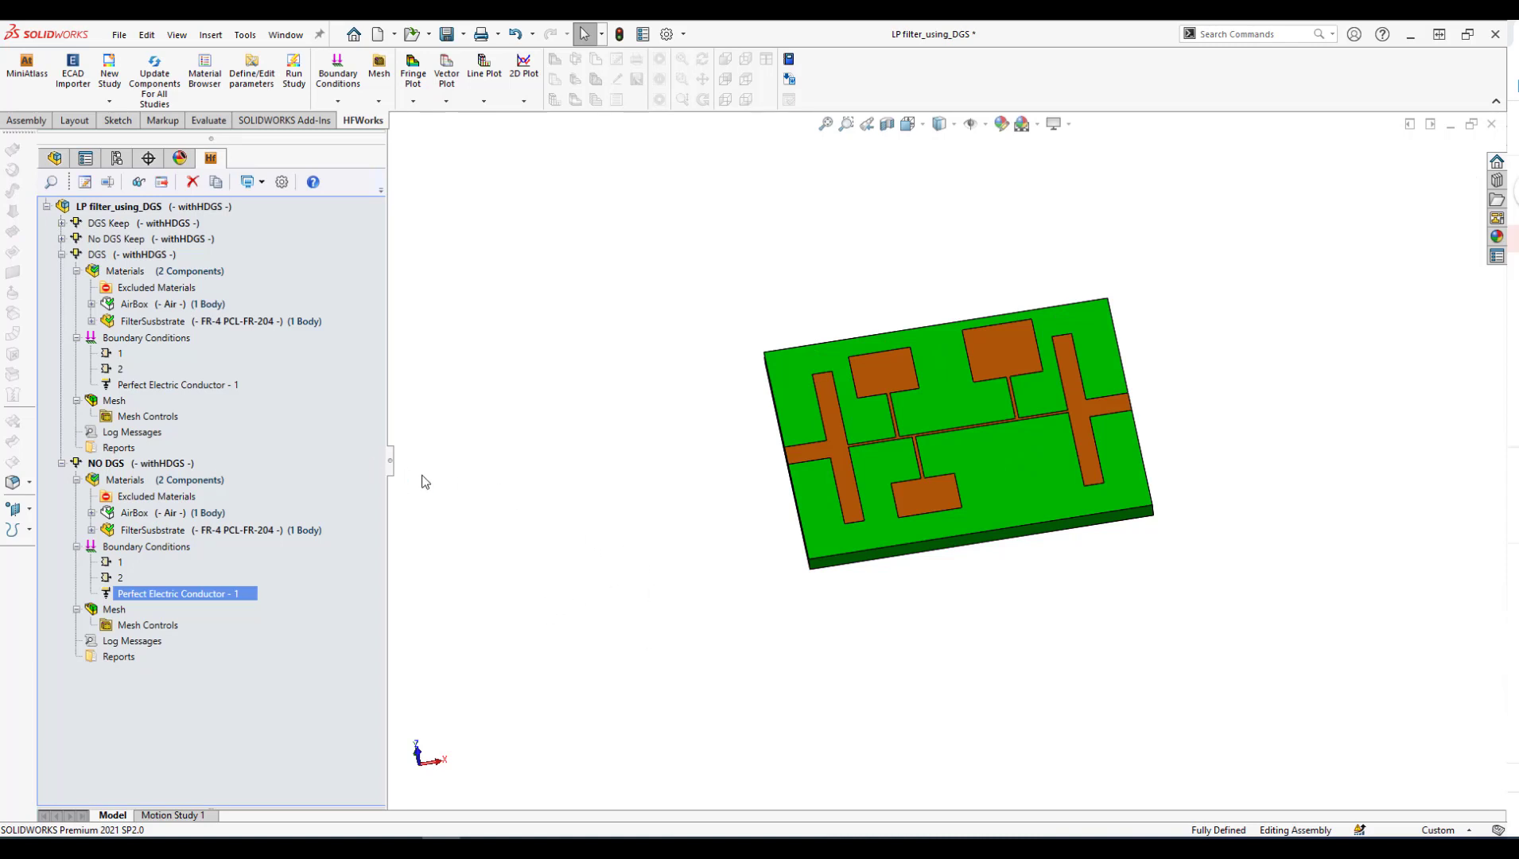
Collapse the DGS branch, expand No DGS Keep, and select its Mesh node
click(191, 463)
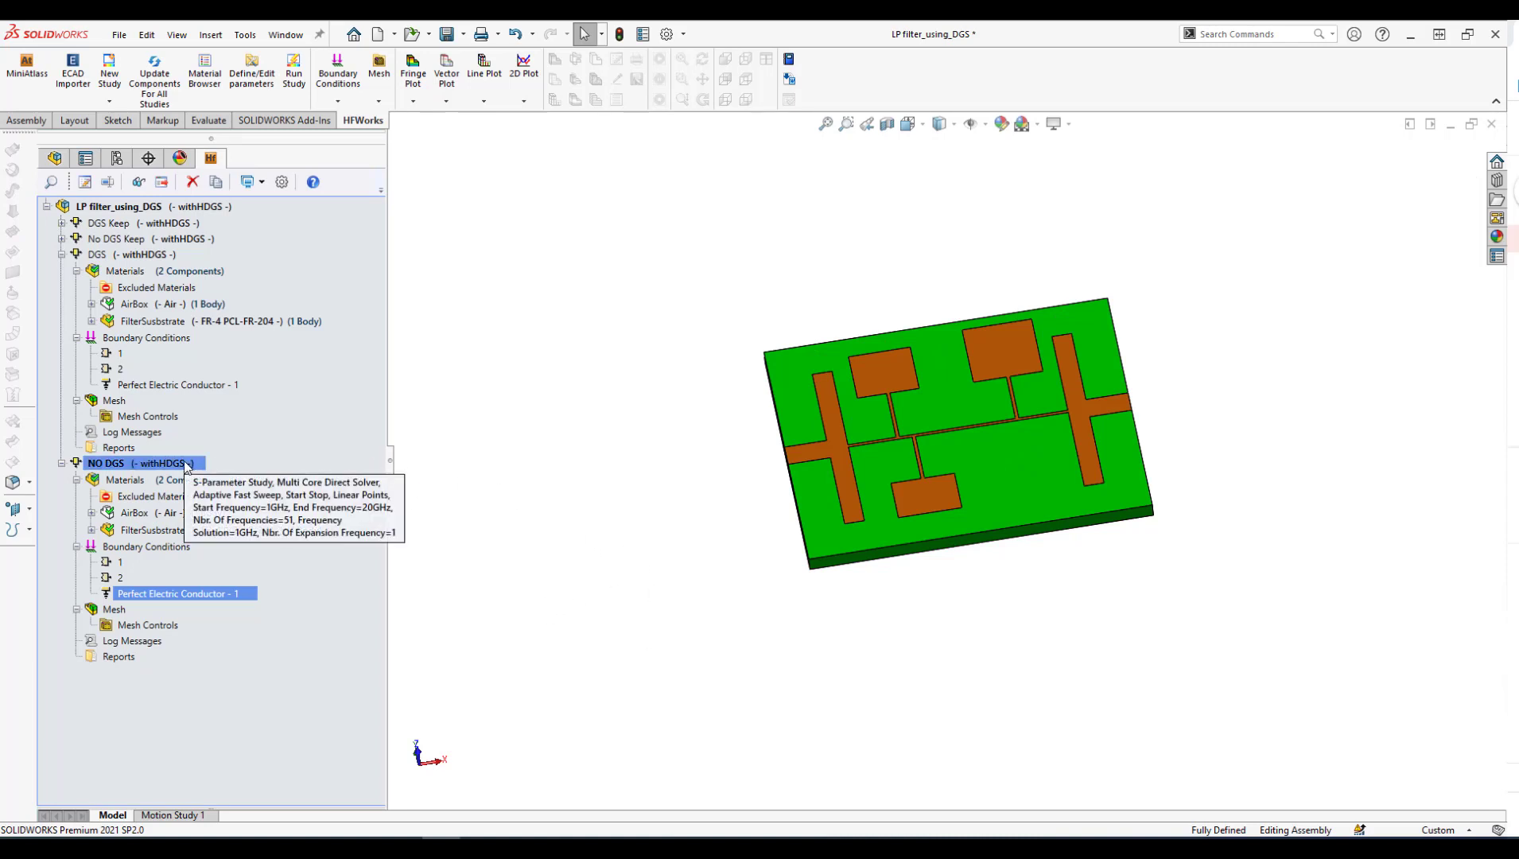
right_click(187, 463)
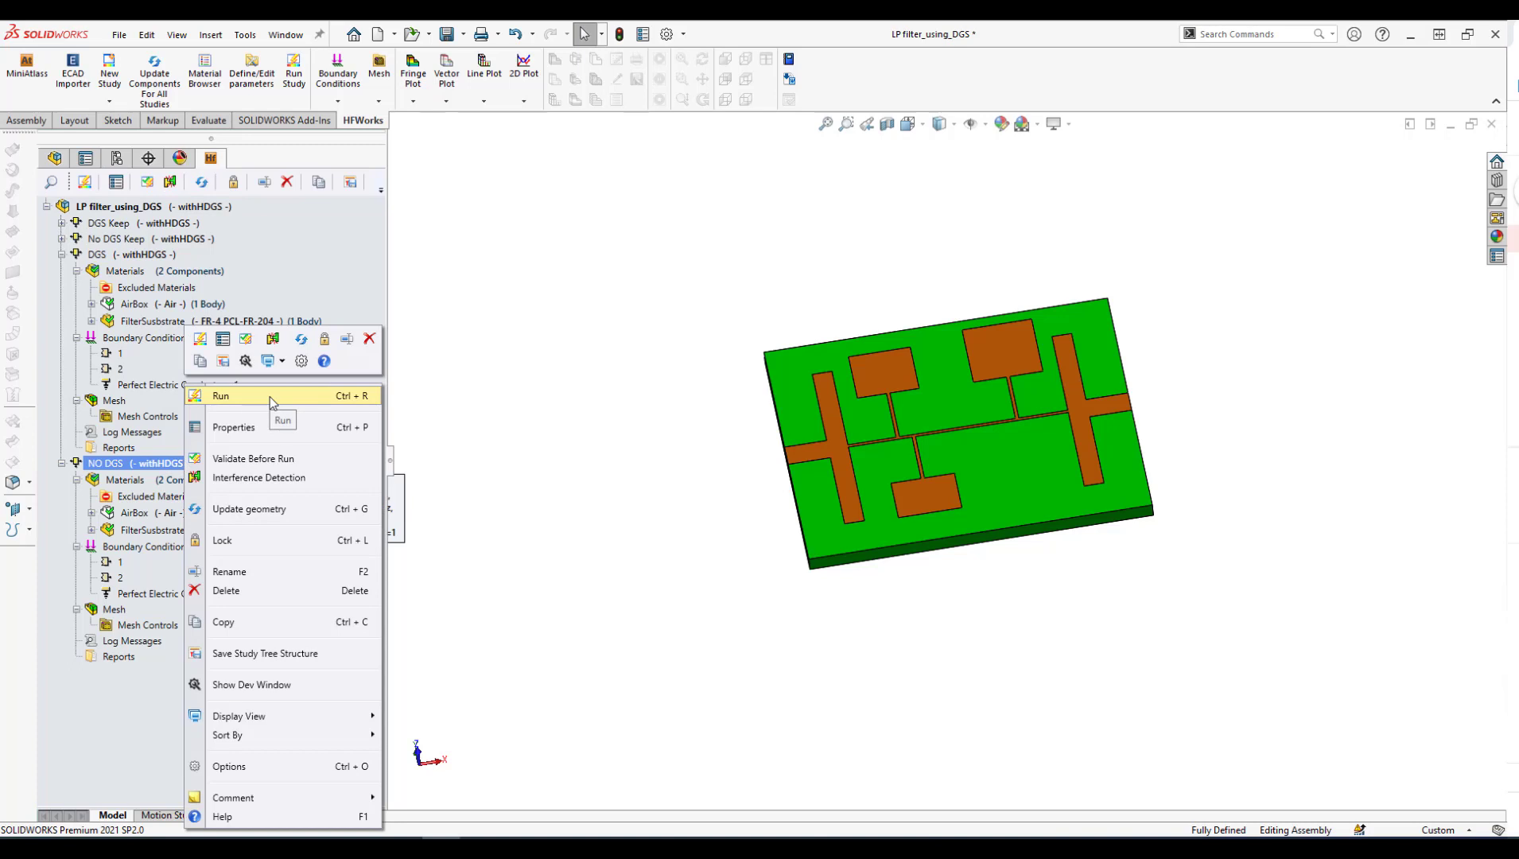
click(62, 254)
click(61, 239)
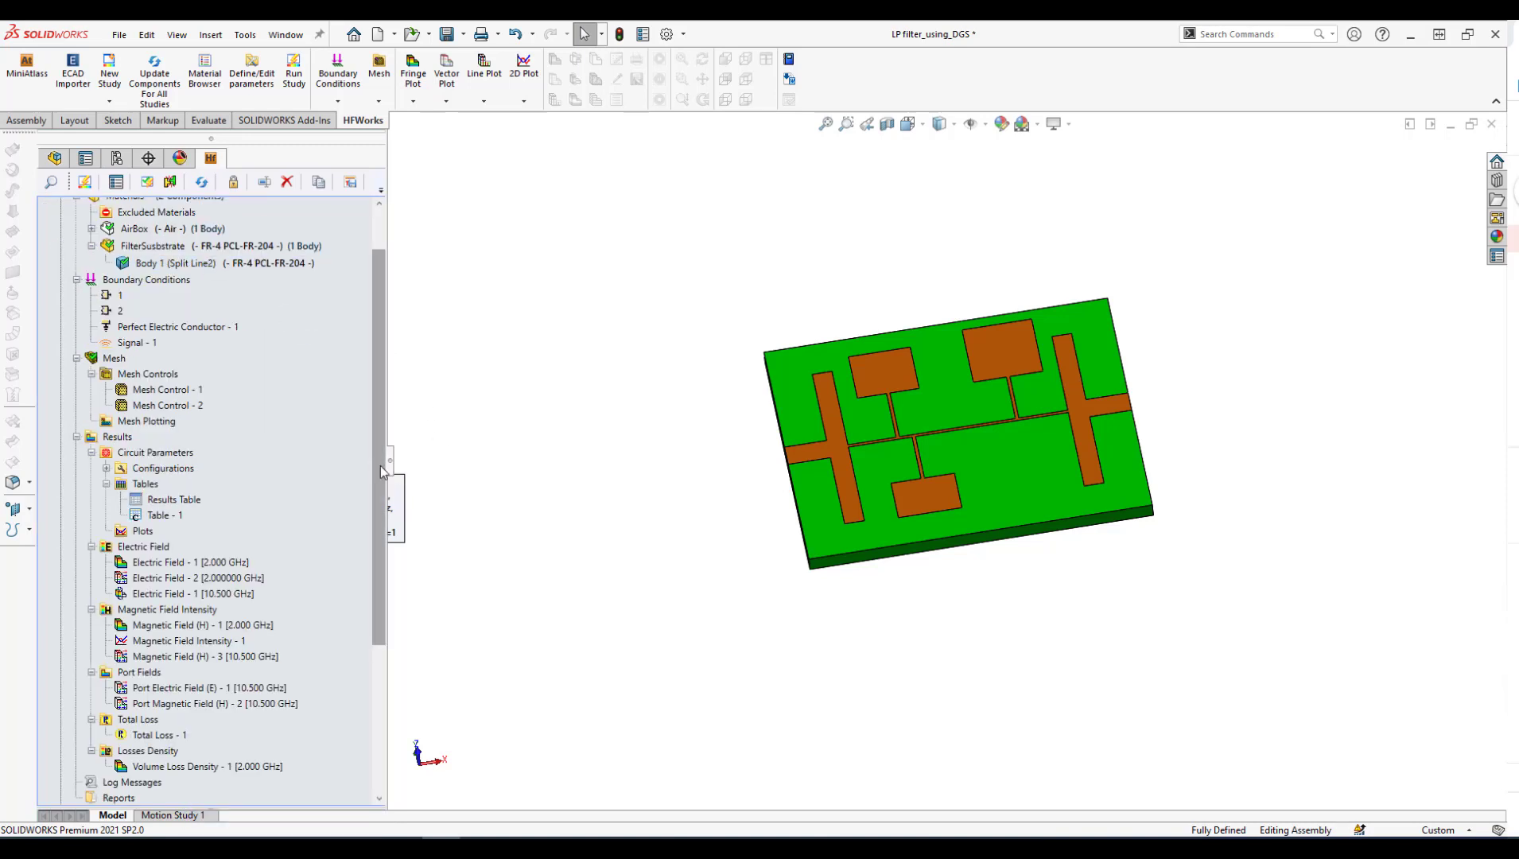
drag(373, 461, 386, 359)
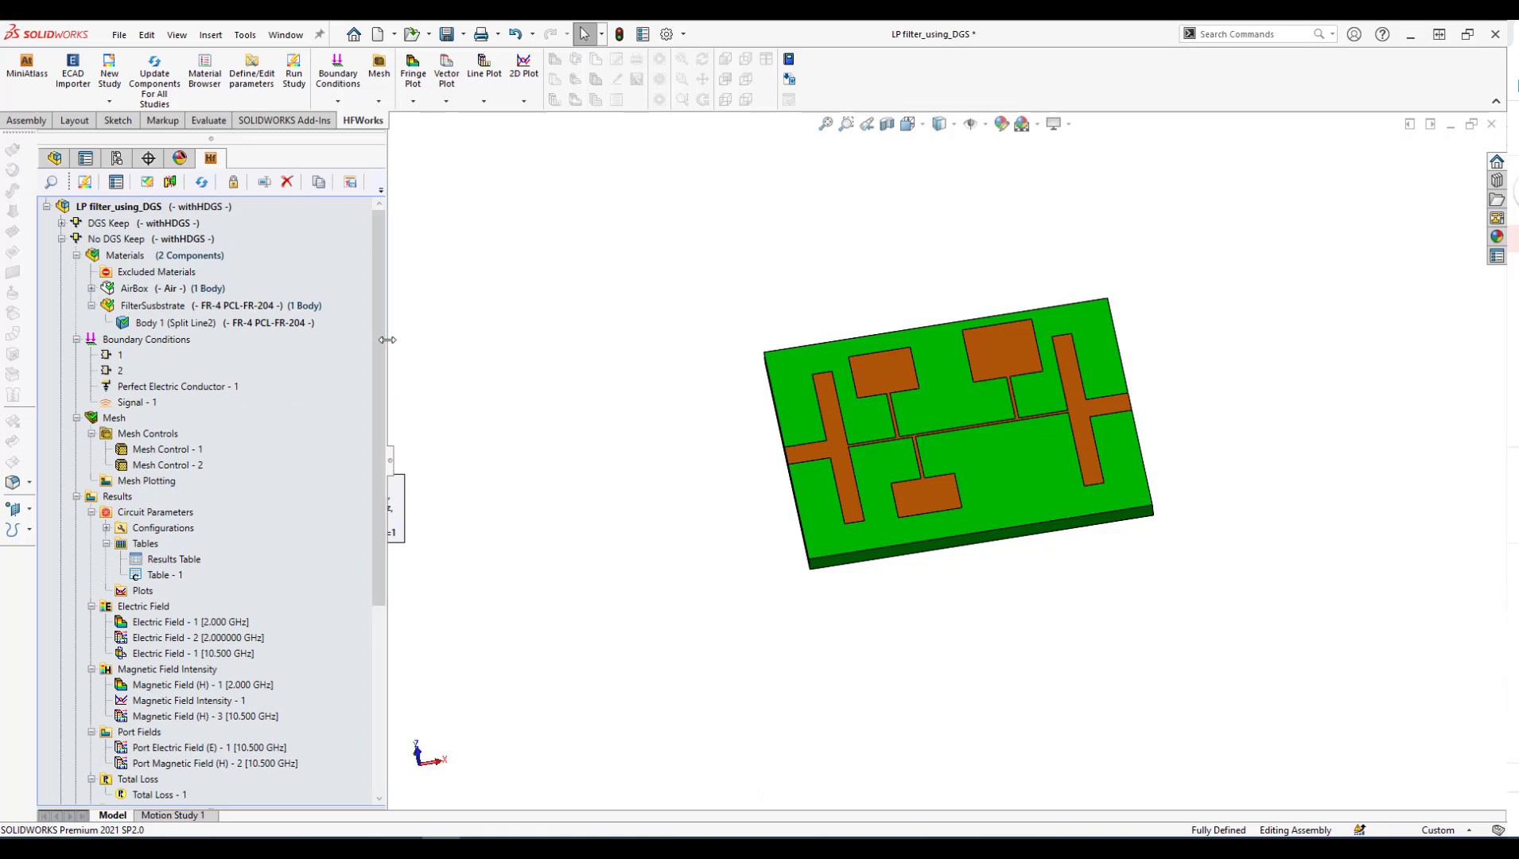
click(109, 418)
right_click(109, 419)
mouse_move(214, 546)
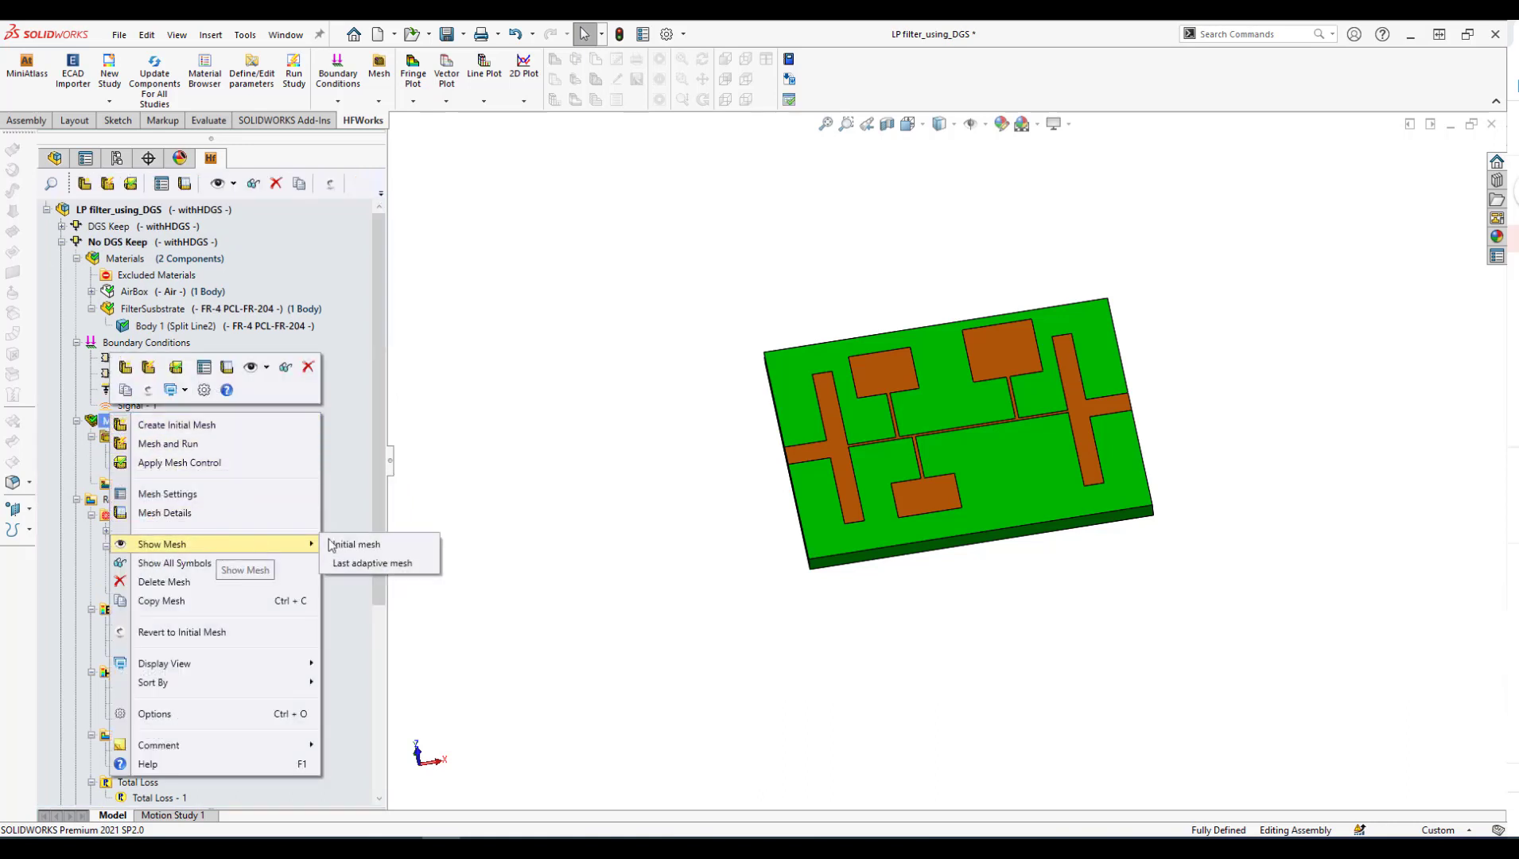
click(391, 565)
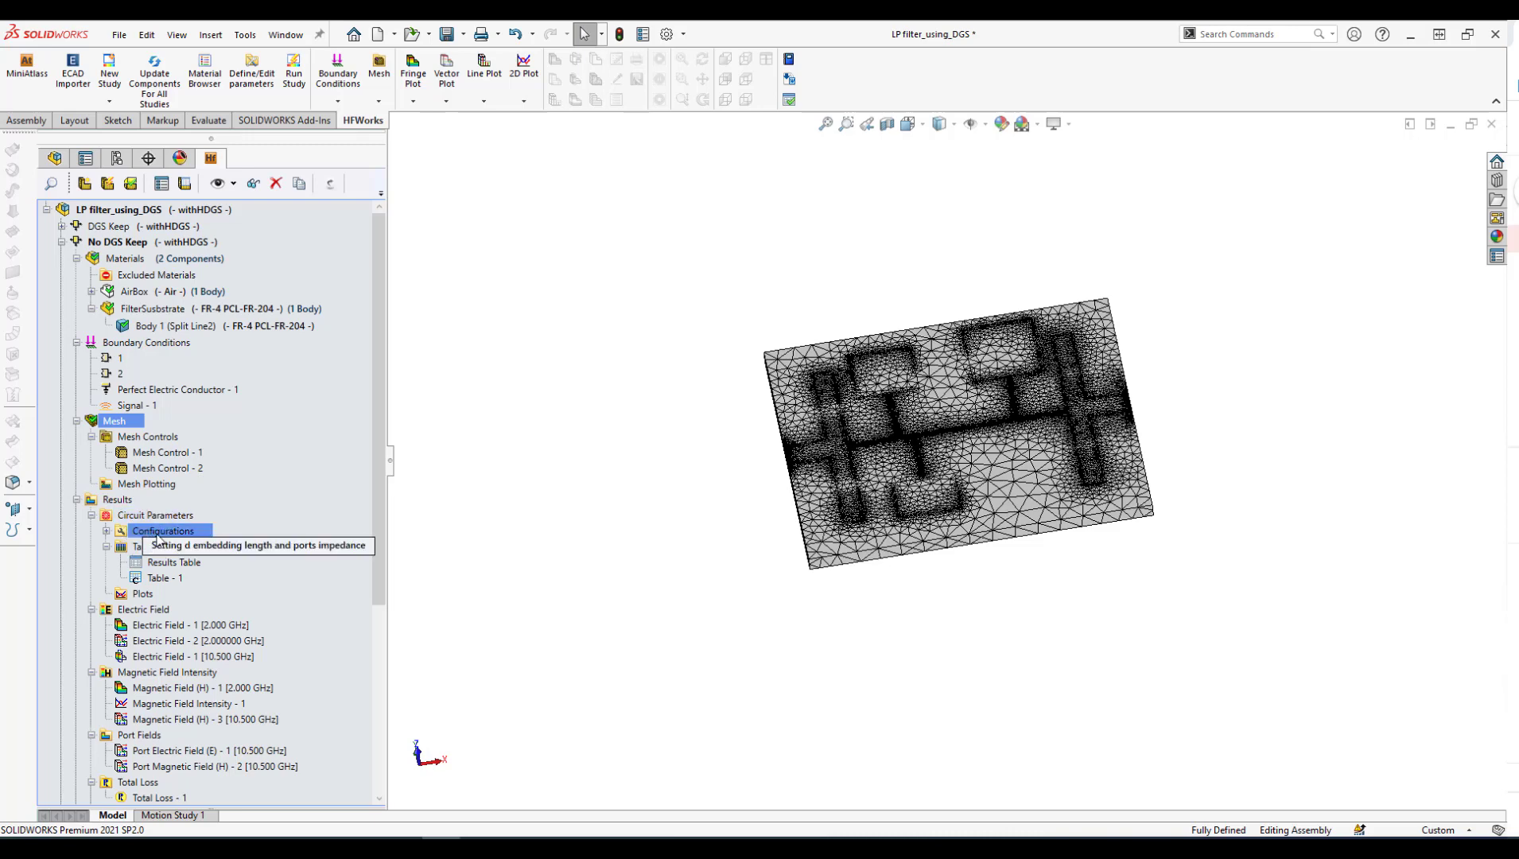
double_click(139, 564)
click(395, 434)
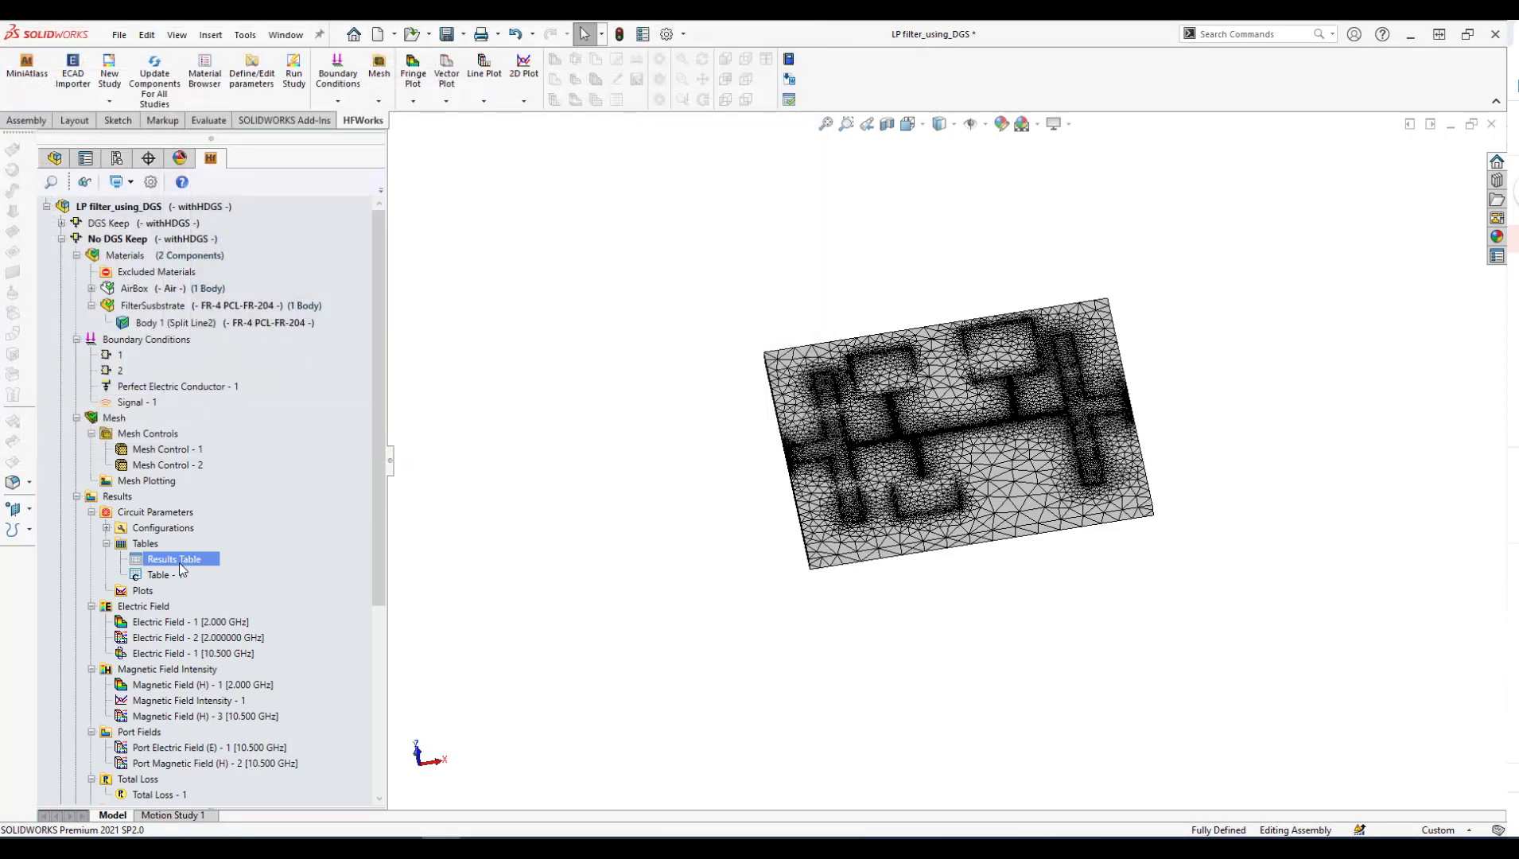
right_click(147, 591)
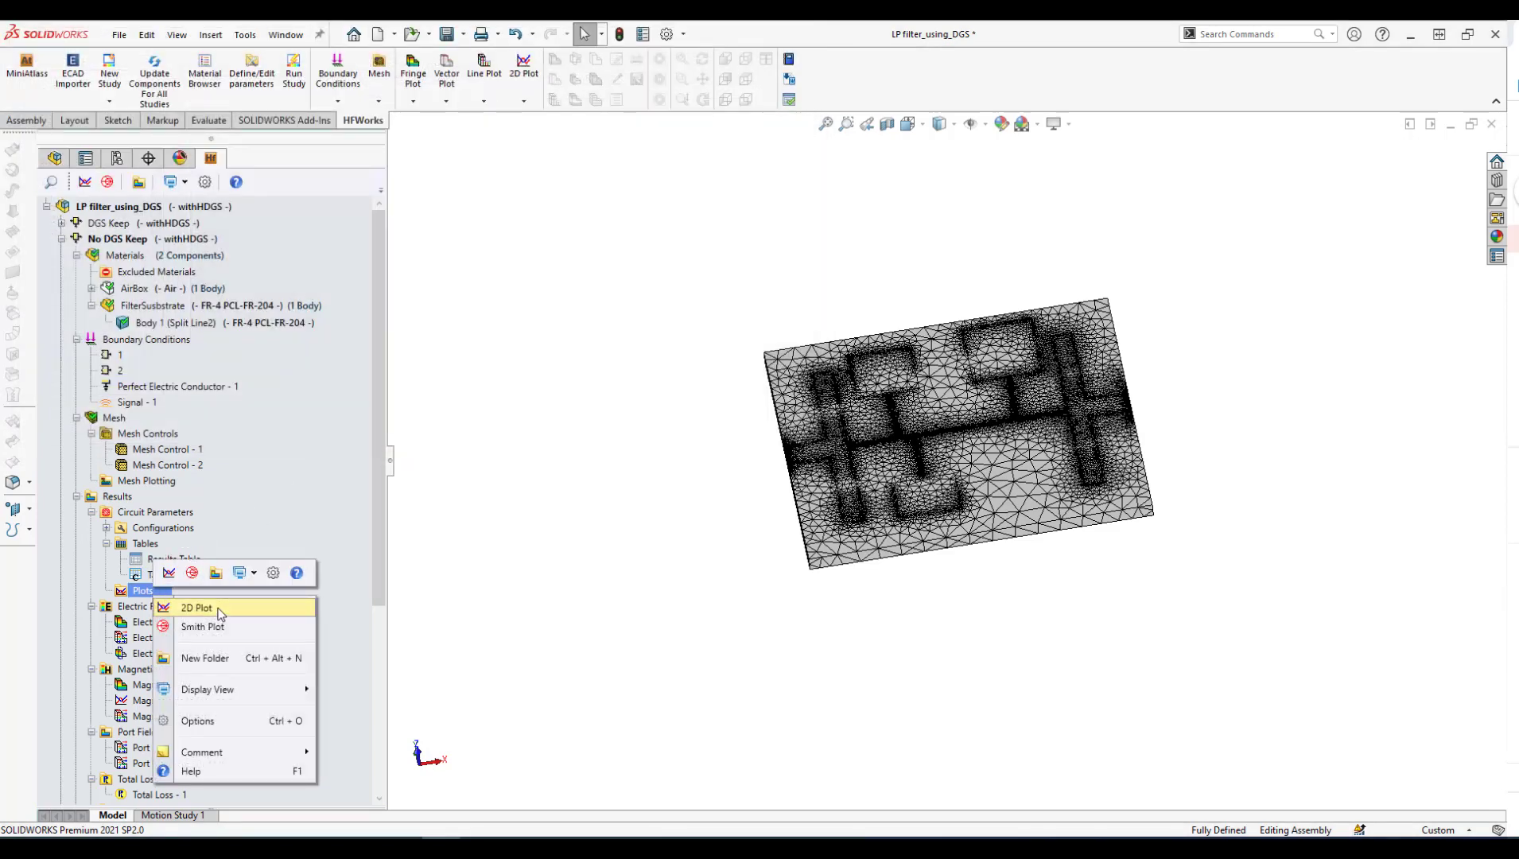
click(261, 543)
right_click(174, 606)
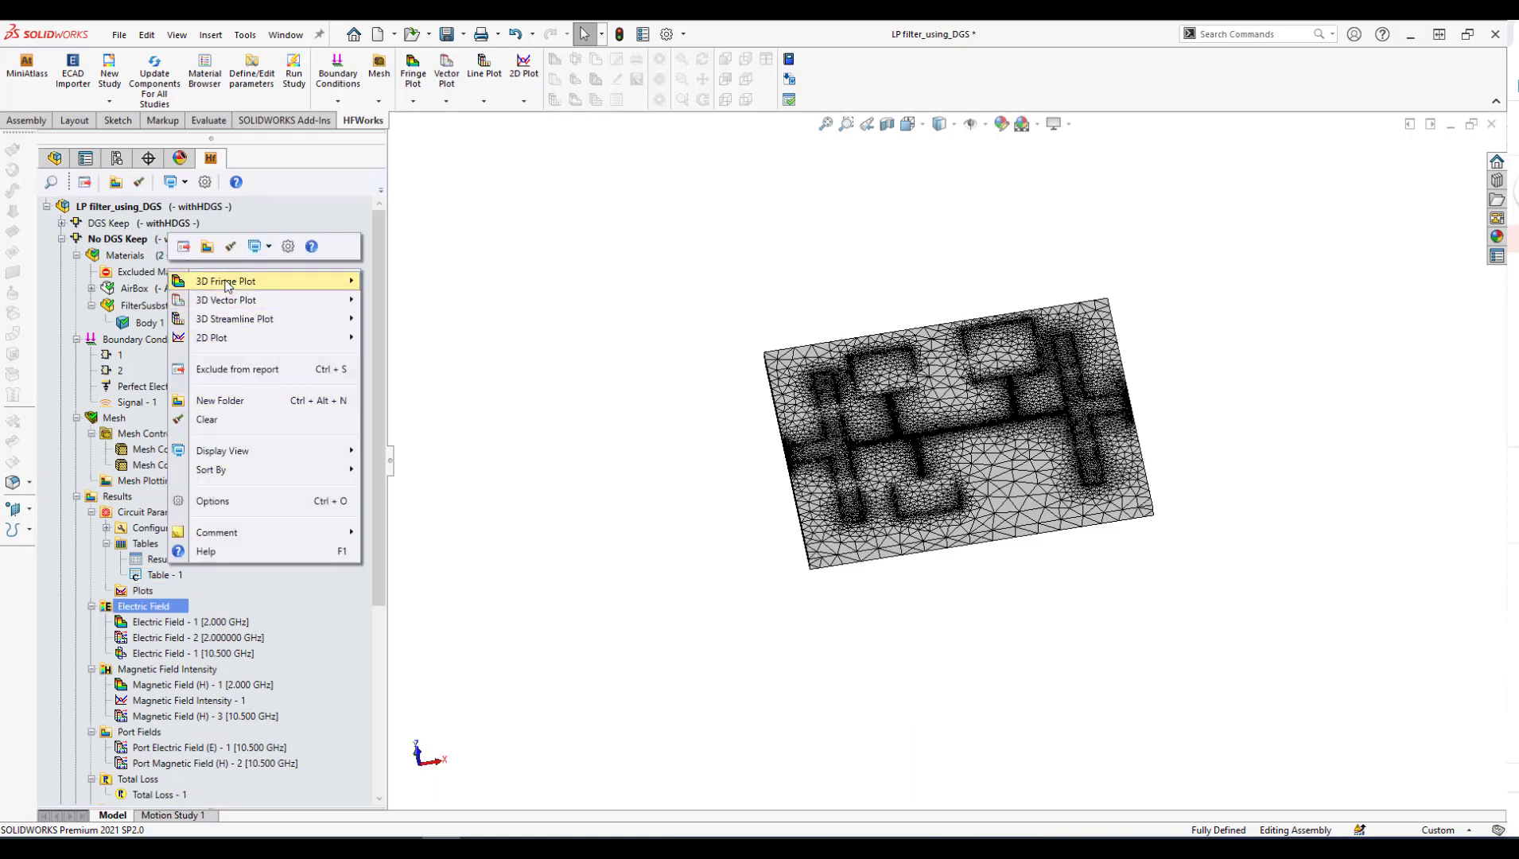
click(441, 570)
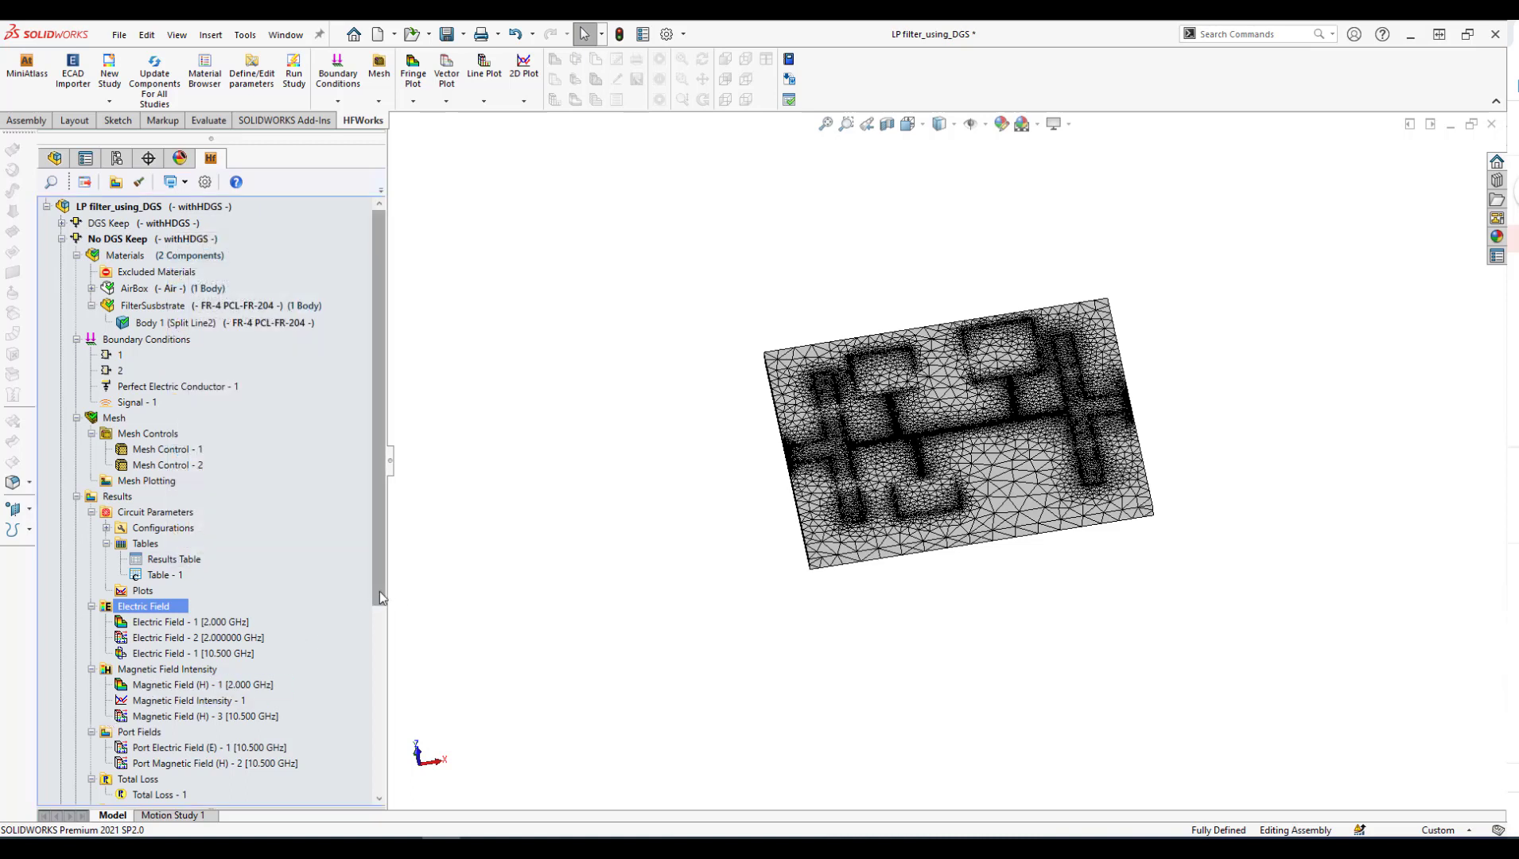
drag(380, 591, 266, 684)
Show Port Electric Field (E) - 1, Port Magnetic Field (H) - 2, then Volume Loss Density - 1 plots
double_click(123, 640)
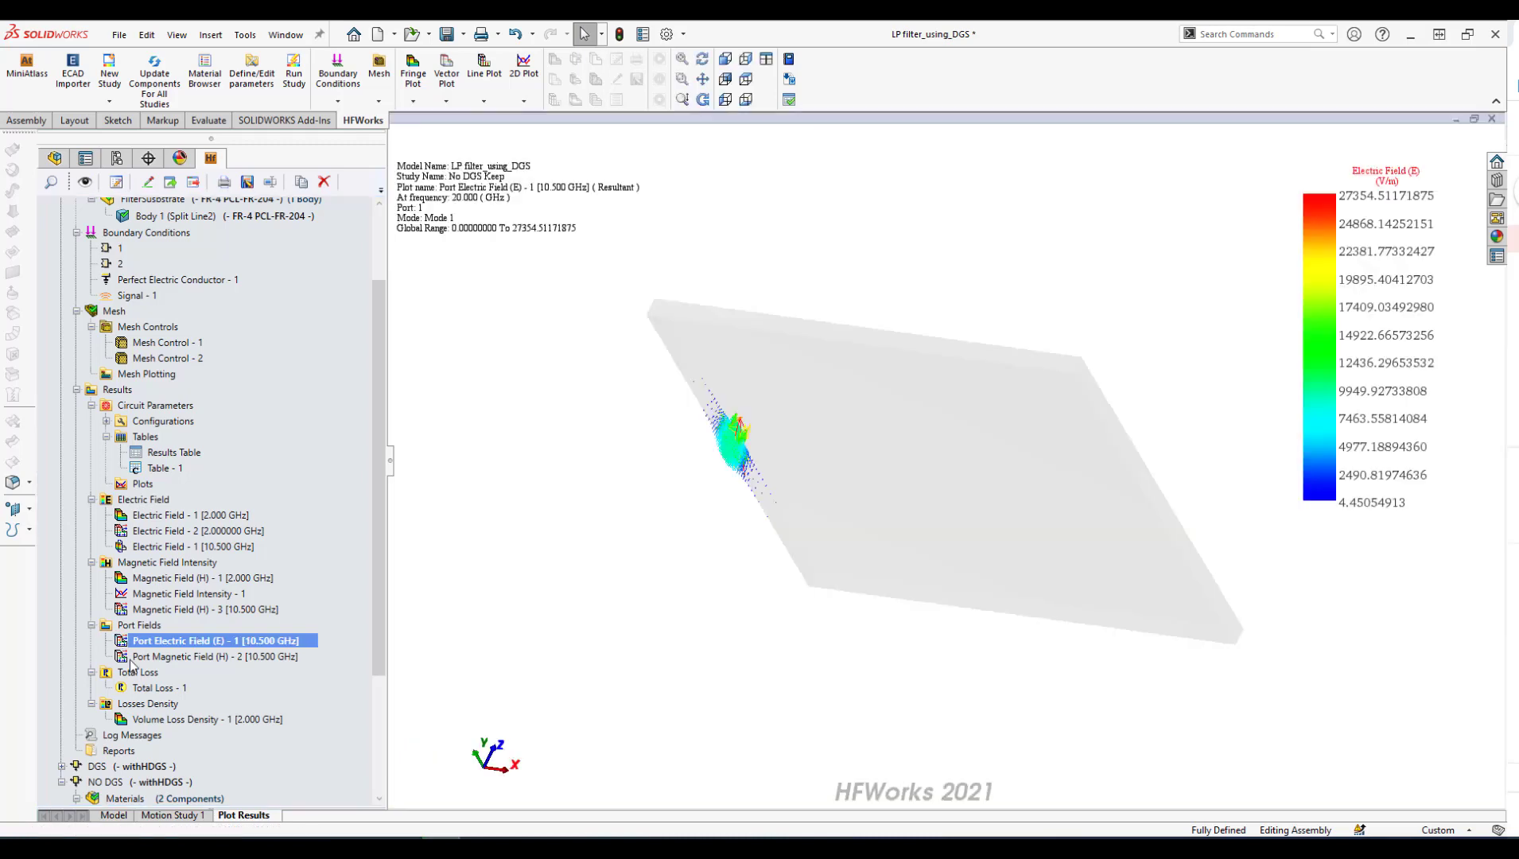
double_click(118, 657)
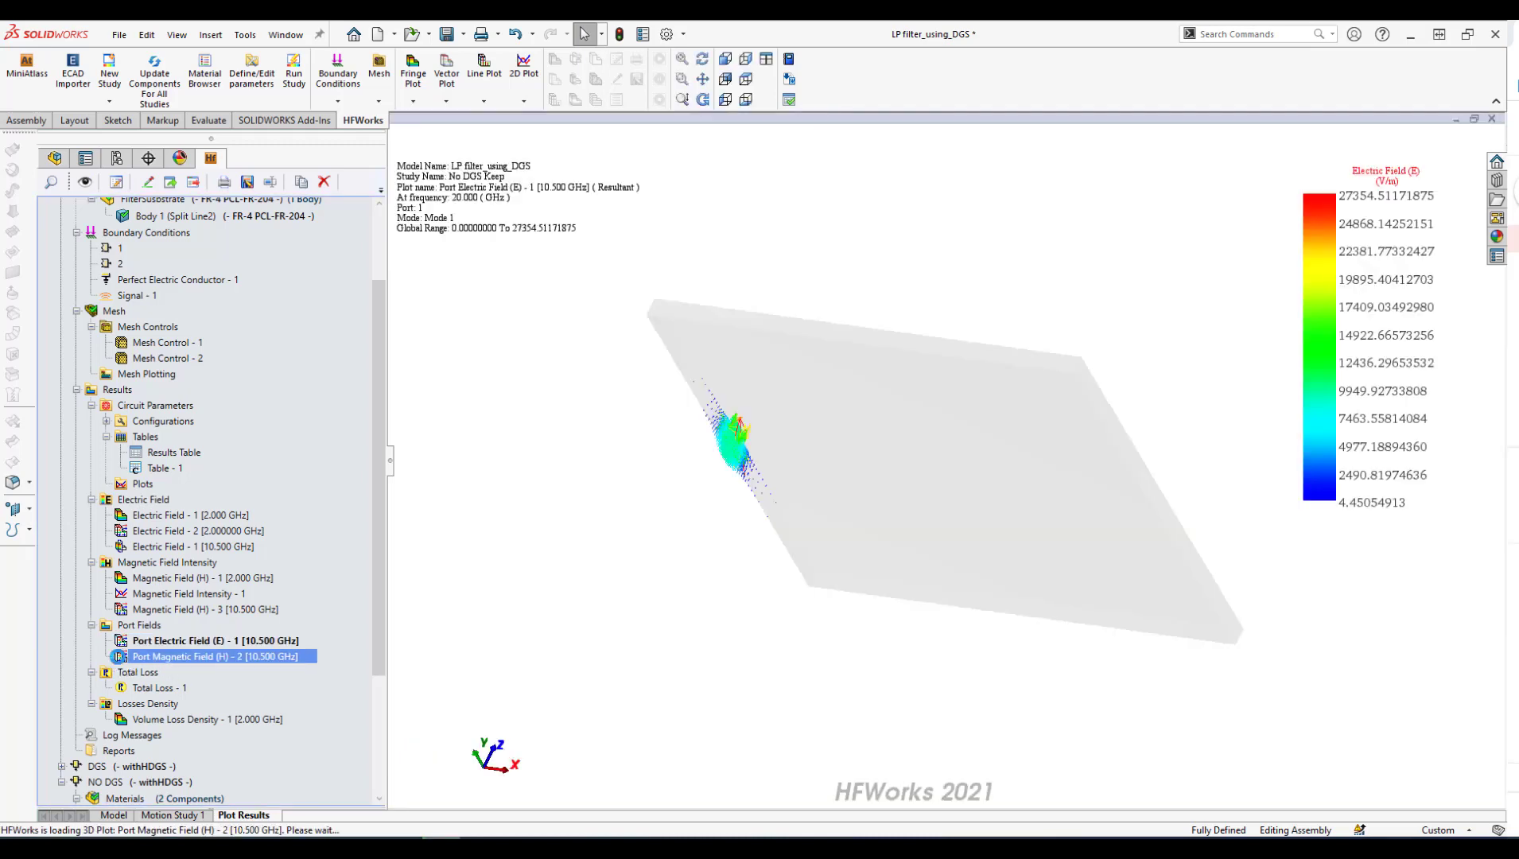
double_click(122, 720)
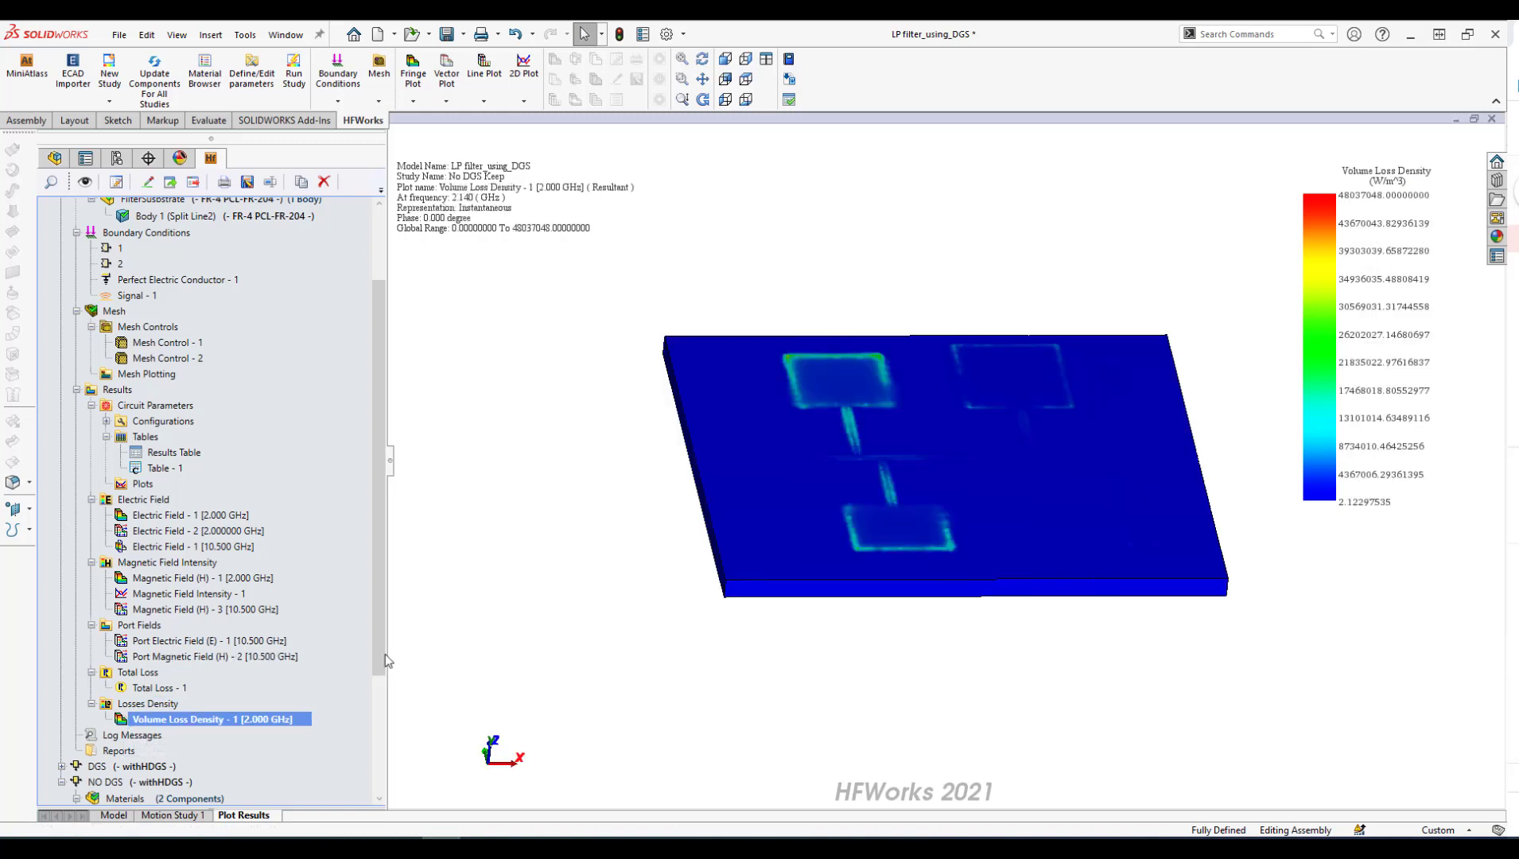
drag(385, 651, 380, 597)
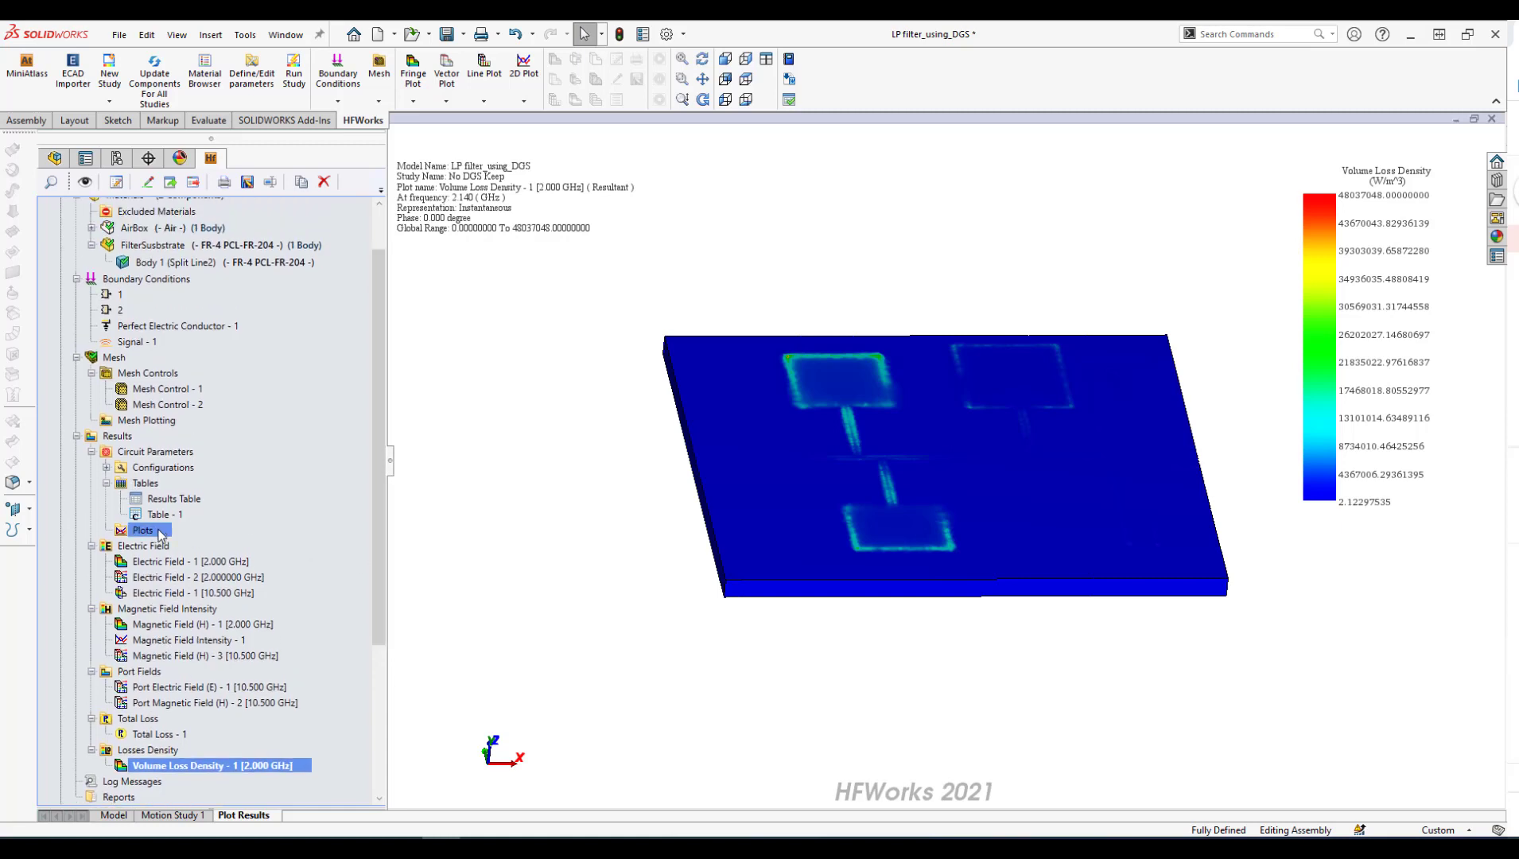
Create a 2D plot with S(1,1) and S(2,1) curves from all studies
right_click(161, 535)
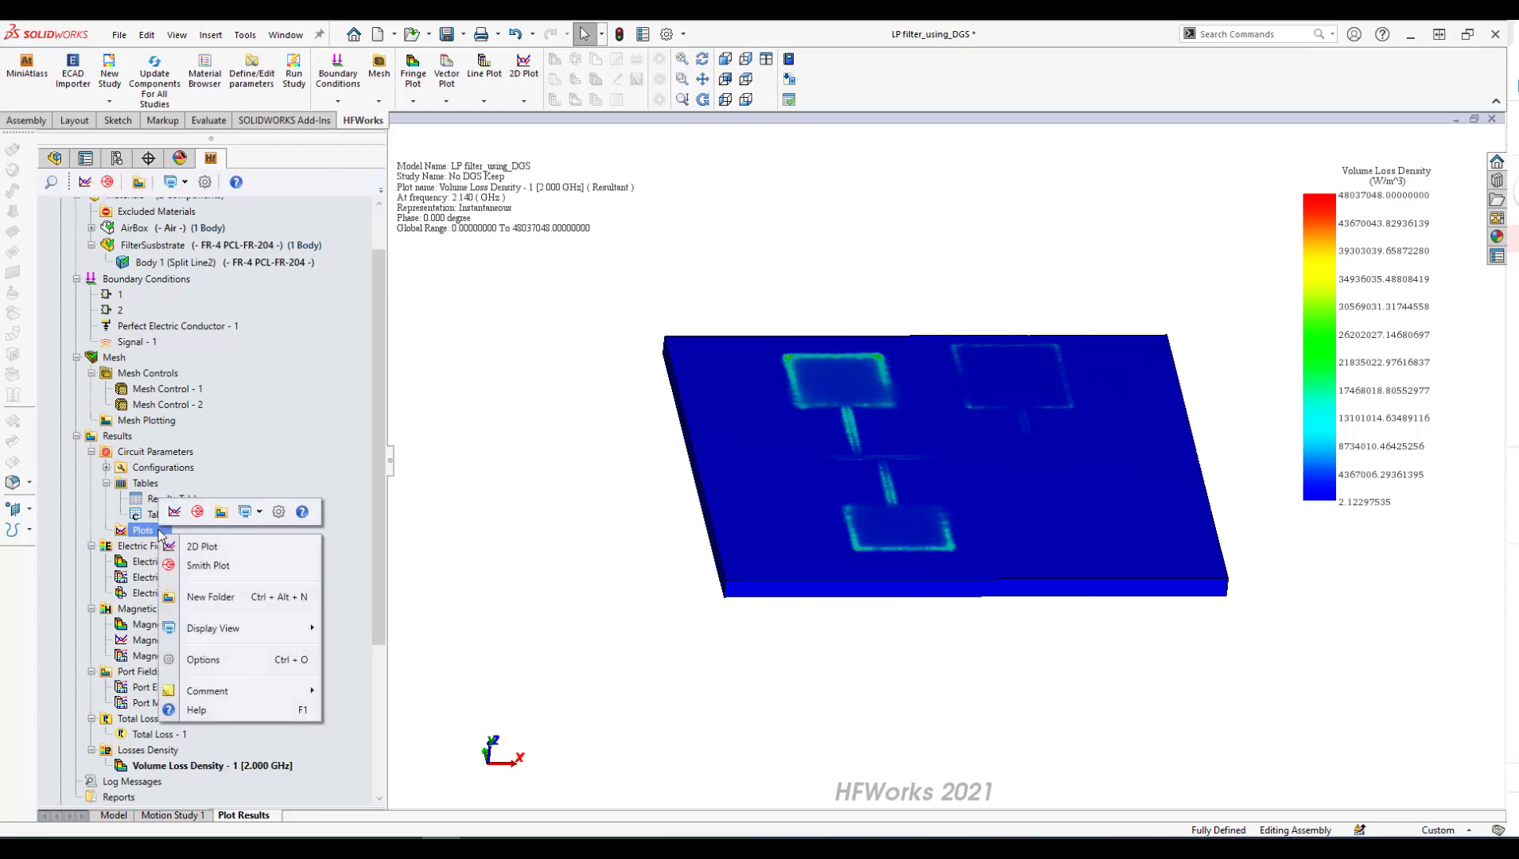
click(202, 546)
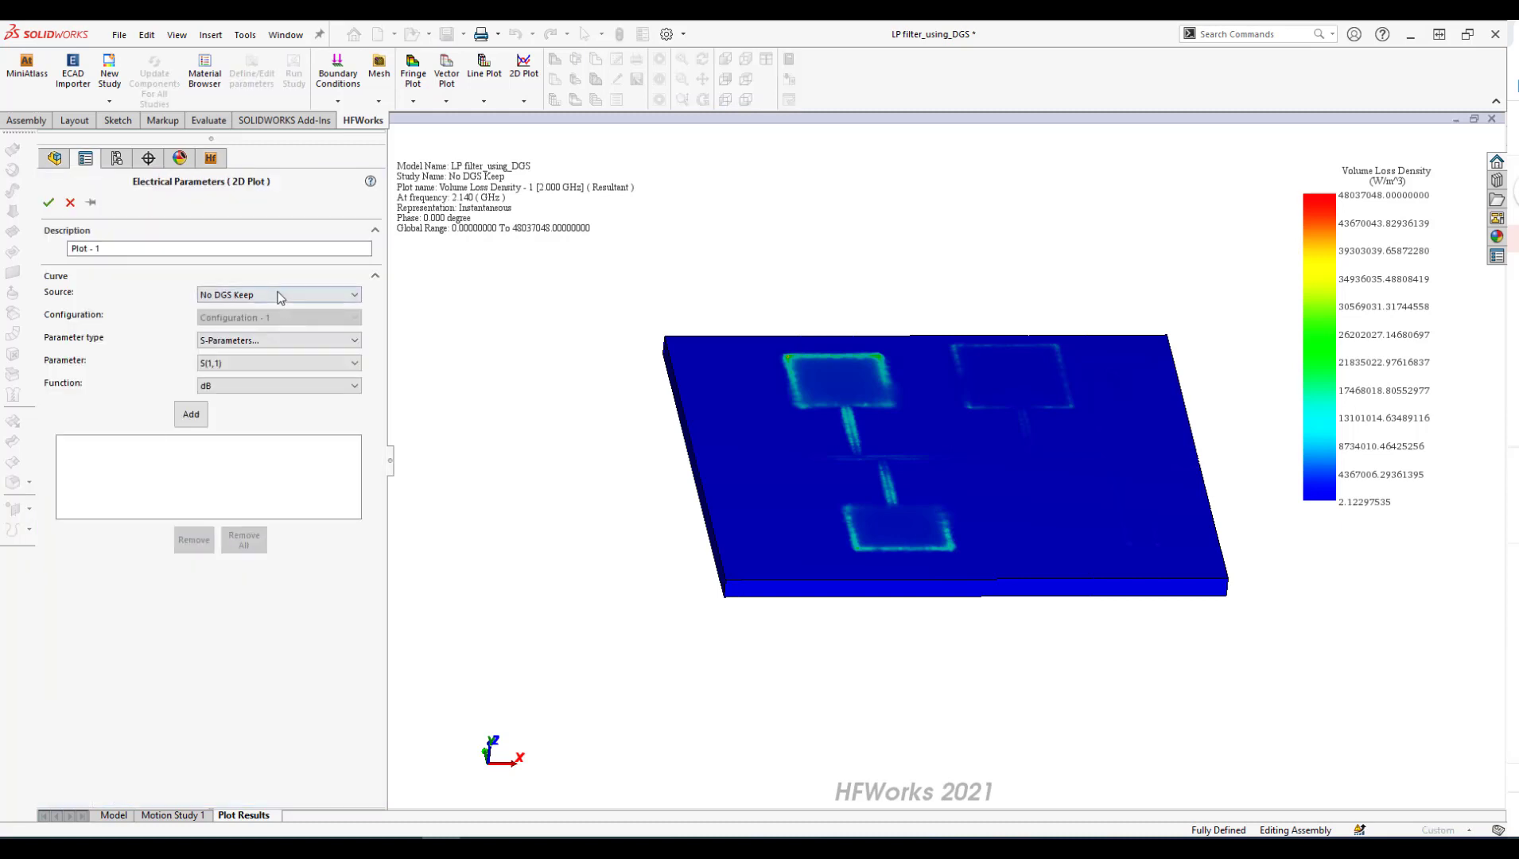
click(267, 295)
click(239, 318)
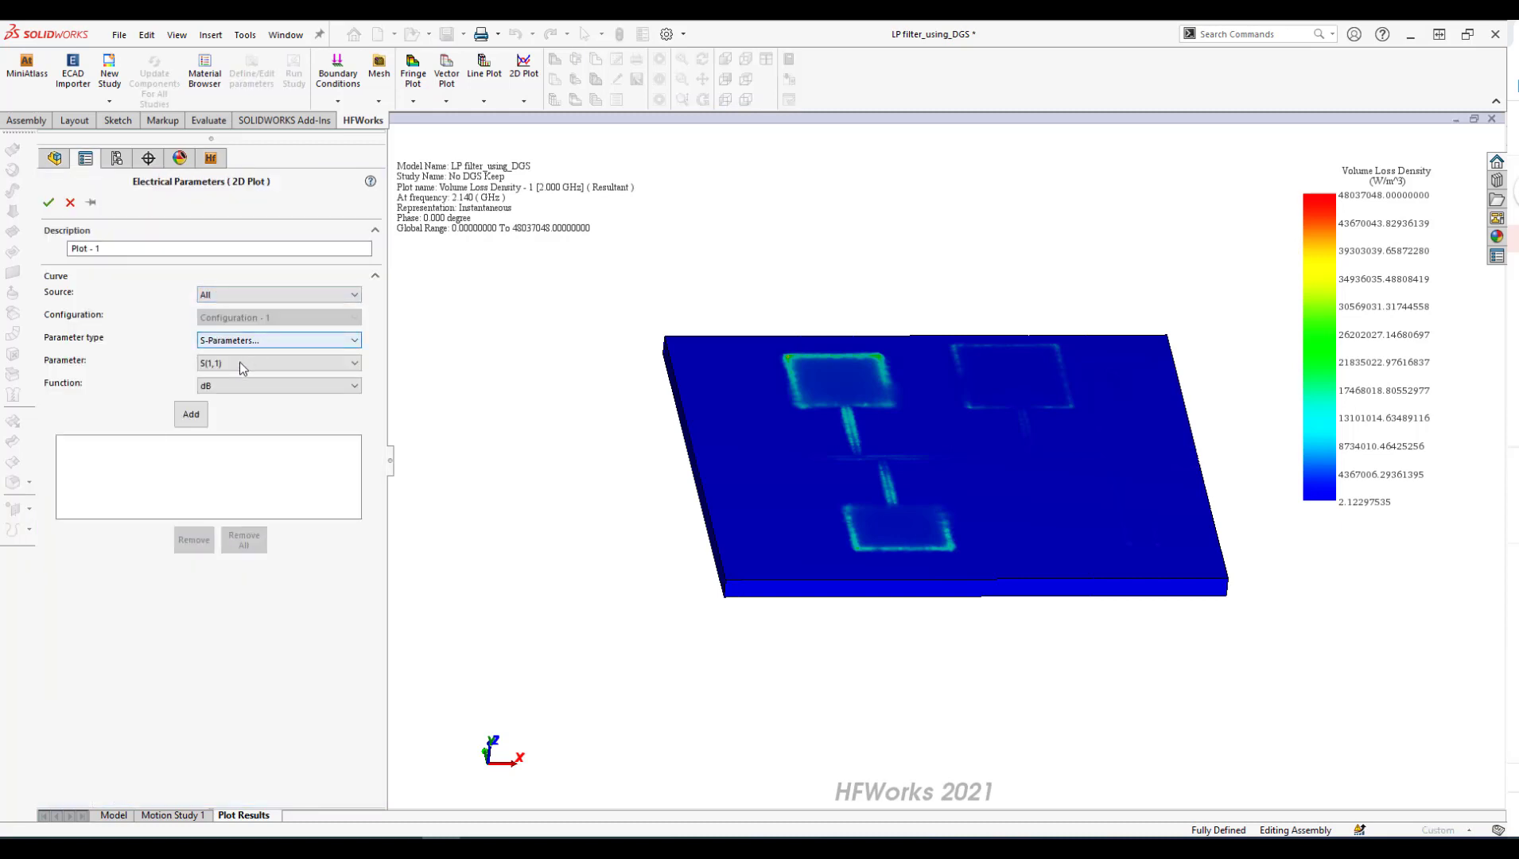
click(190, 414)
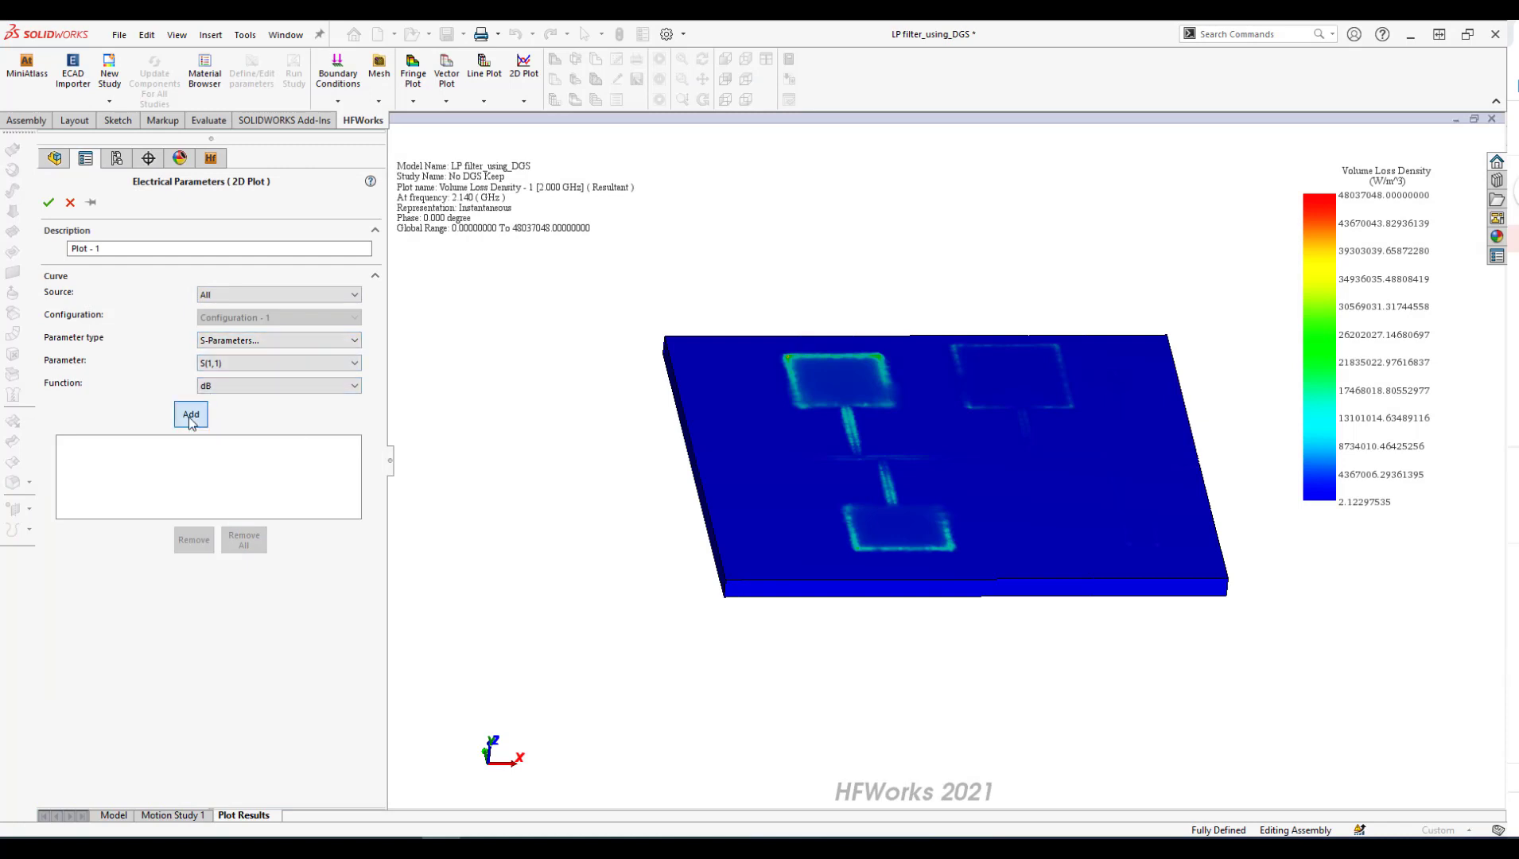
click(256, 295)
click(238, 329)
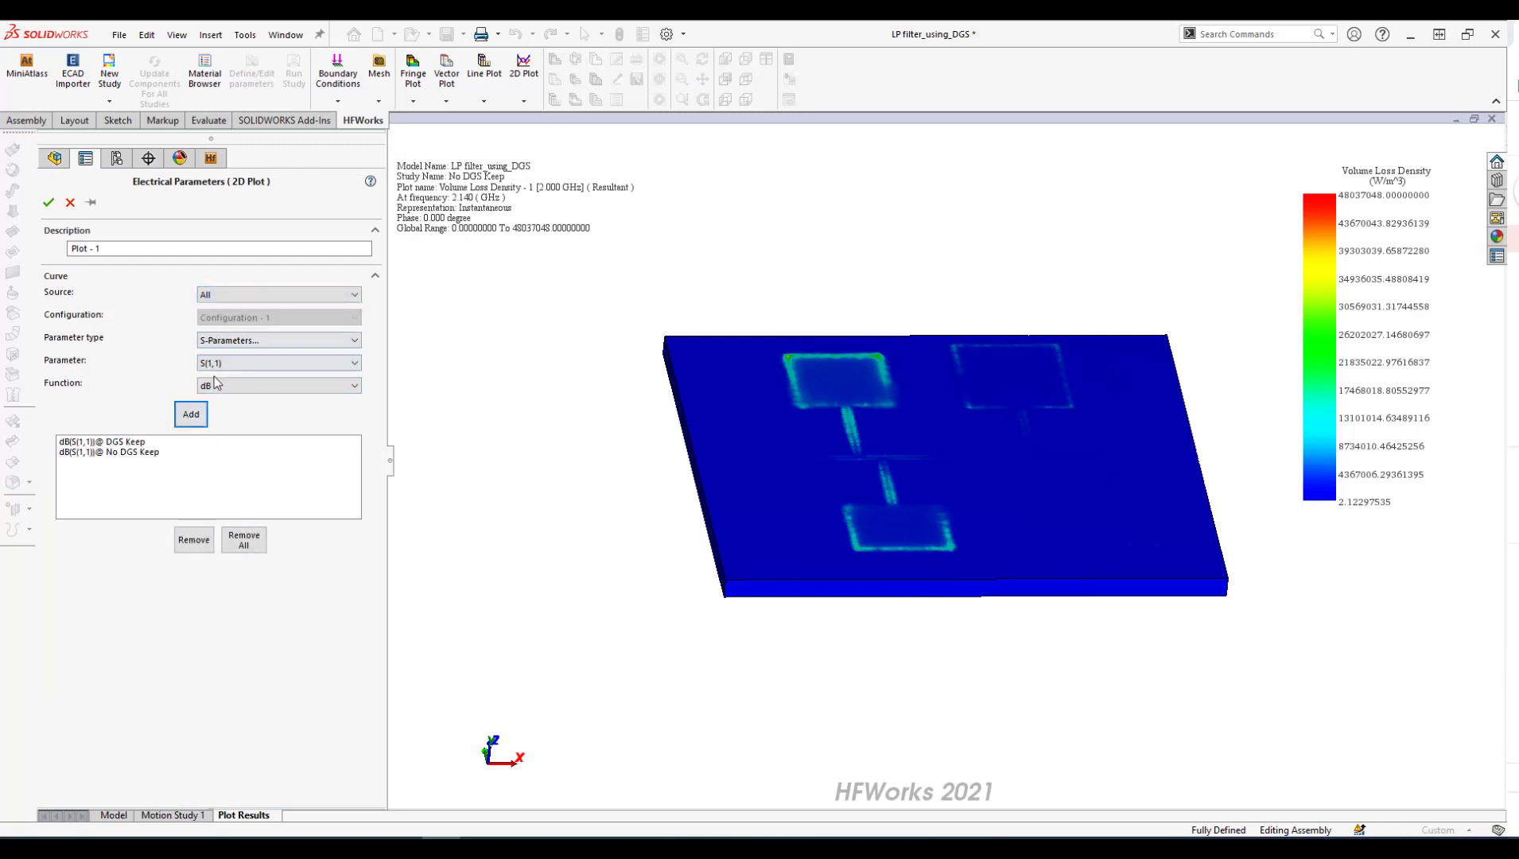
click(225, 365)
click(228, 398)
click(191, 415)
click(48, 204)
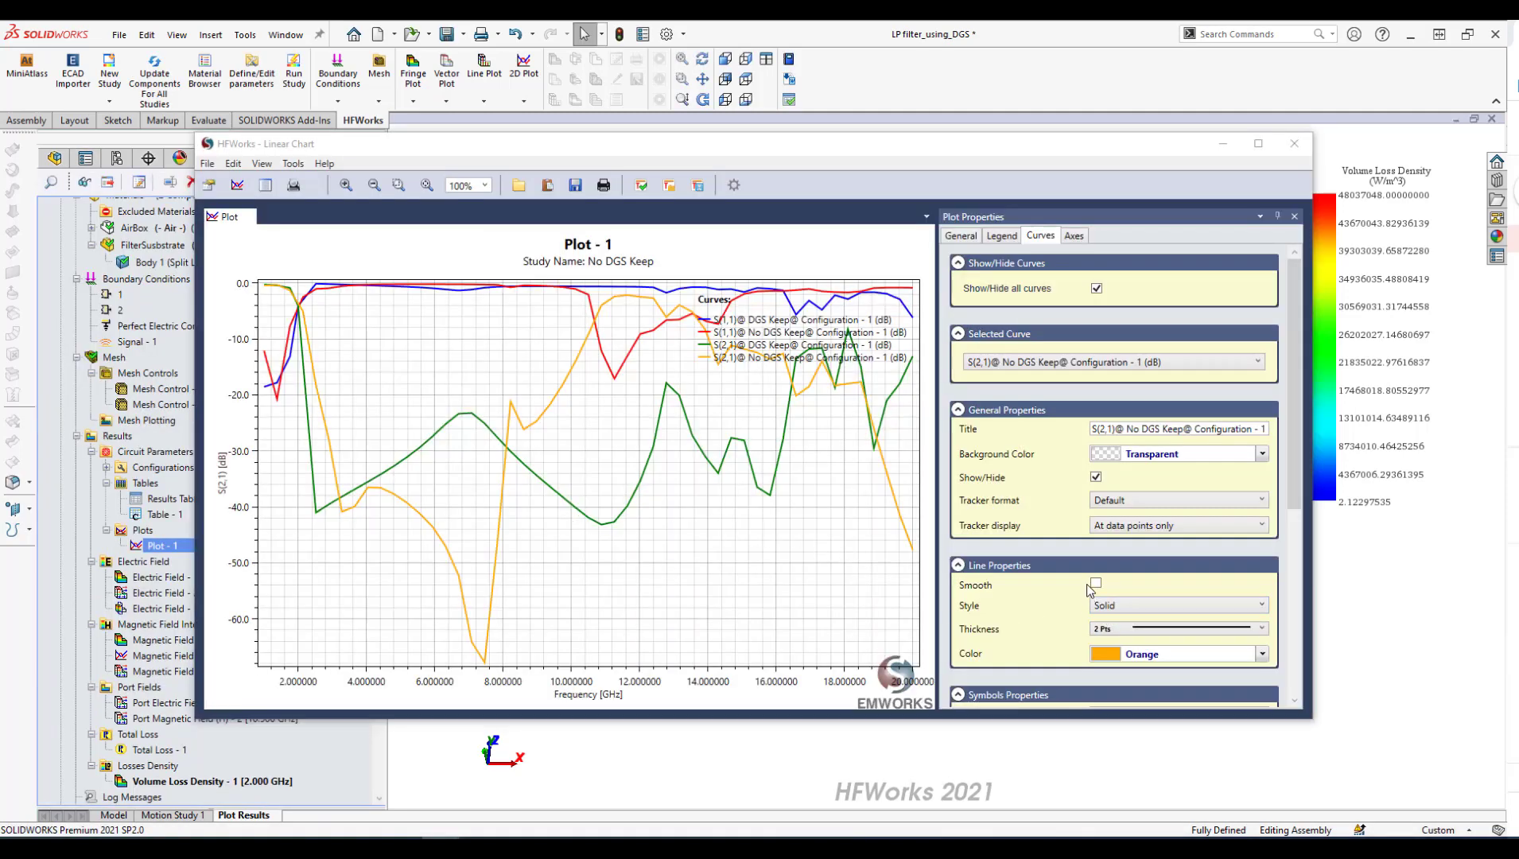
Smooth the orange No DGS Keep curve, move the legend lower-middle, and read values at 1.76–9.74 GHz
click(1096, 584)
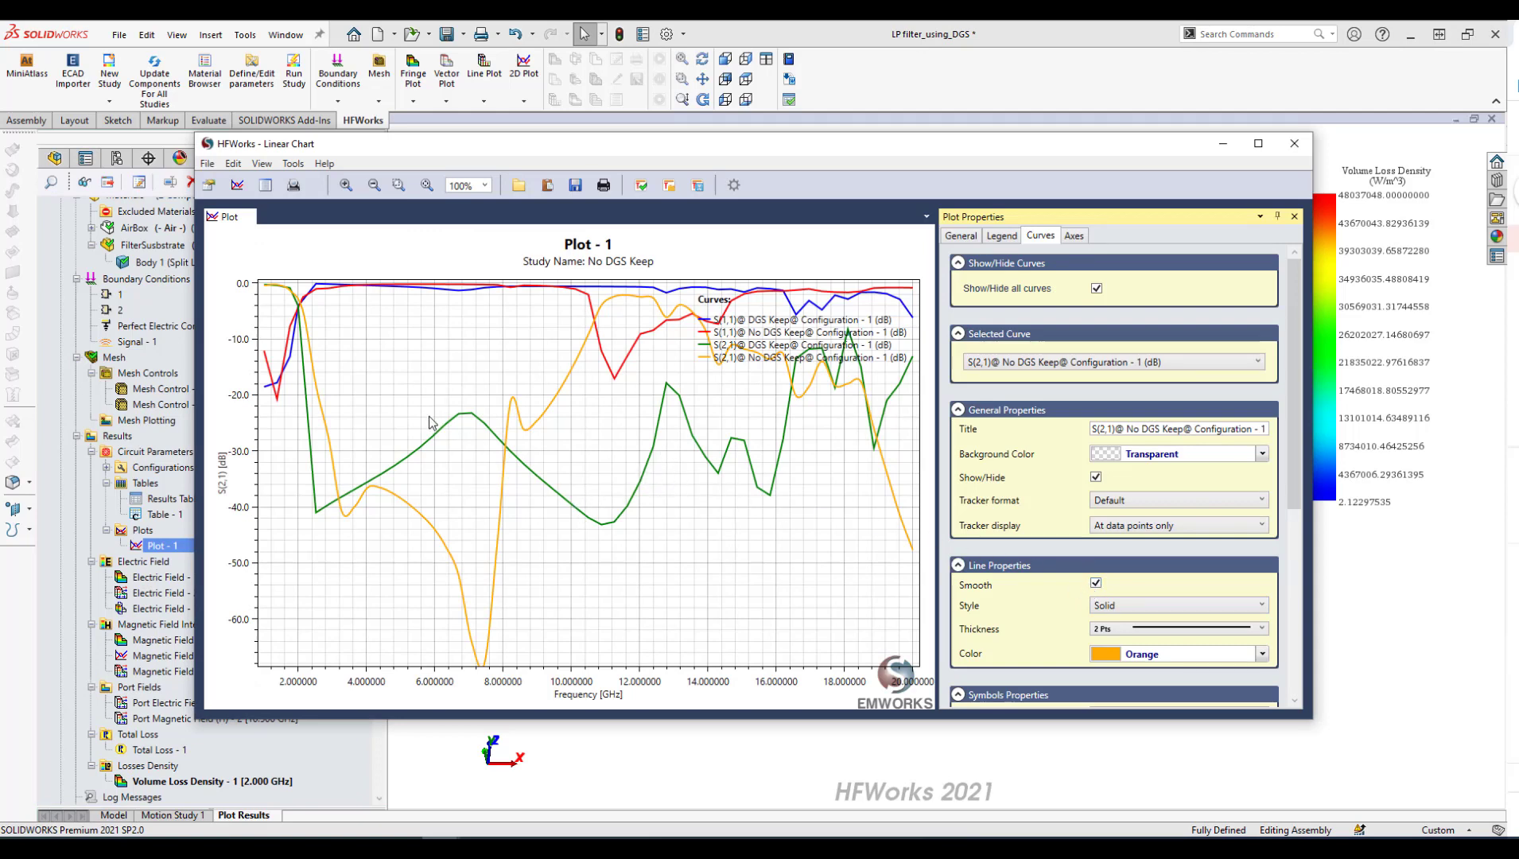
drag(789, 336, 661, 595)
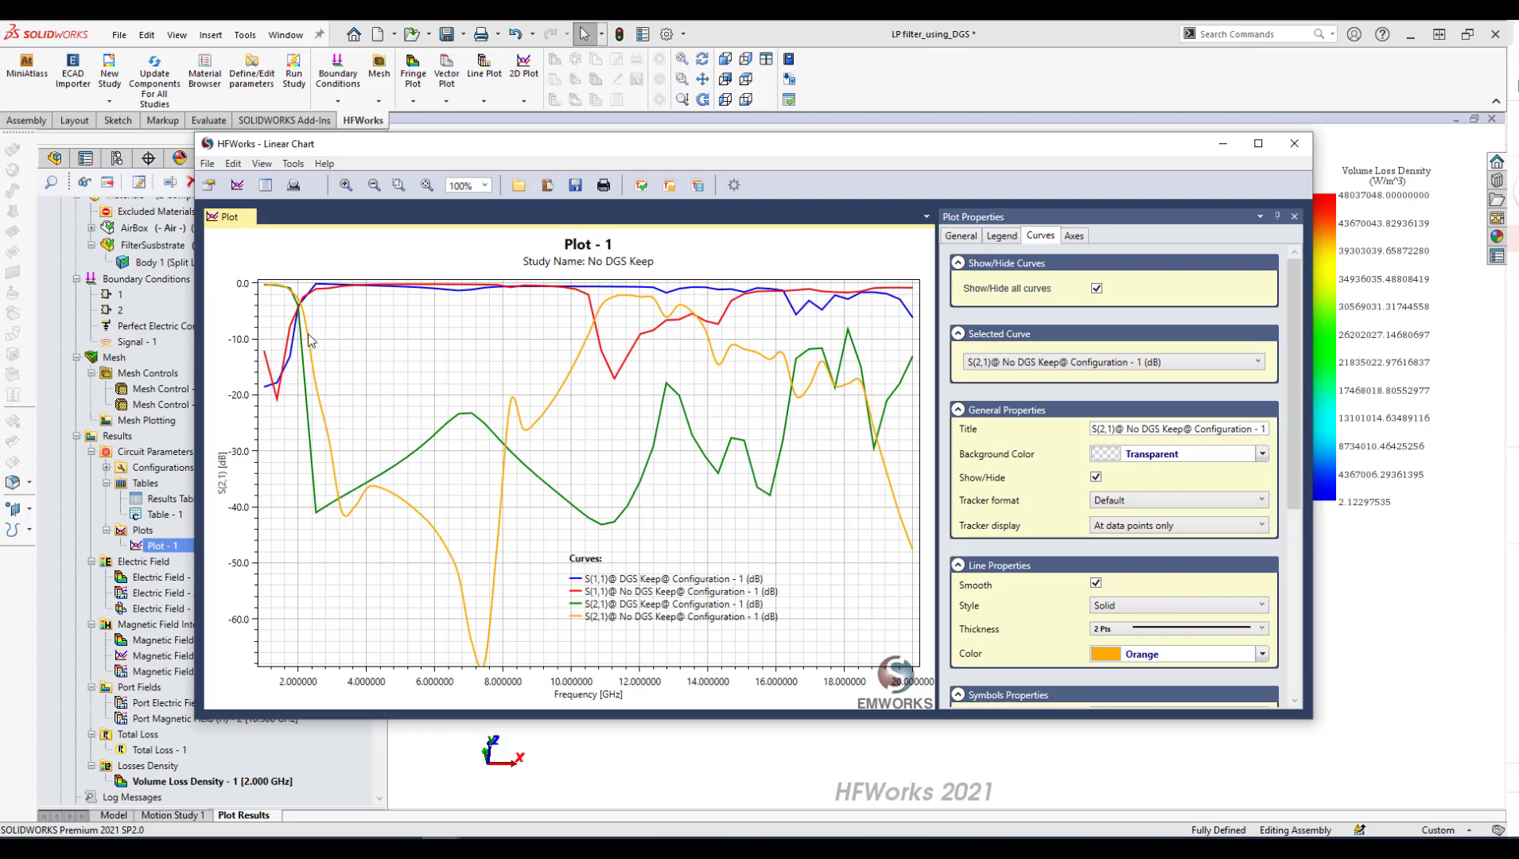
click(320, 402)
click(562, 395)
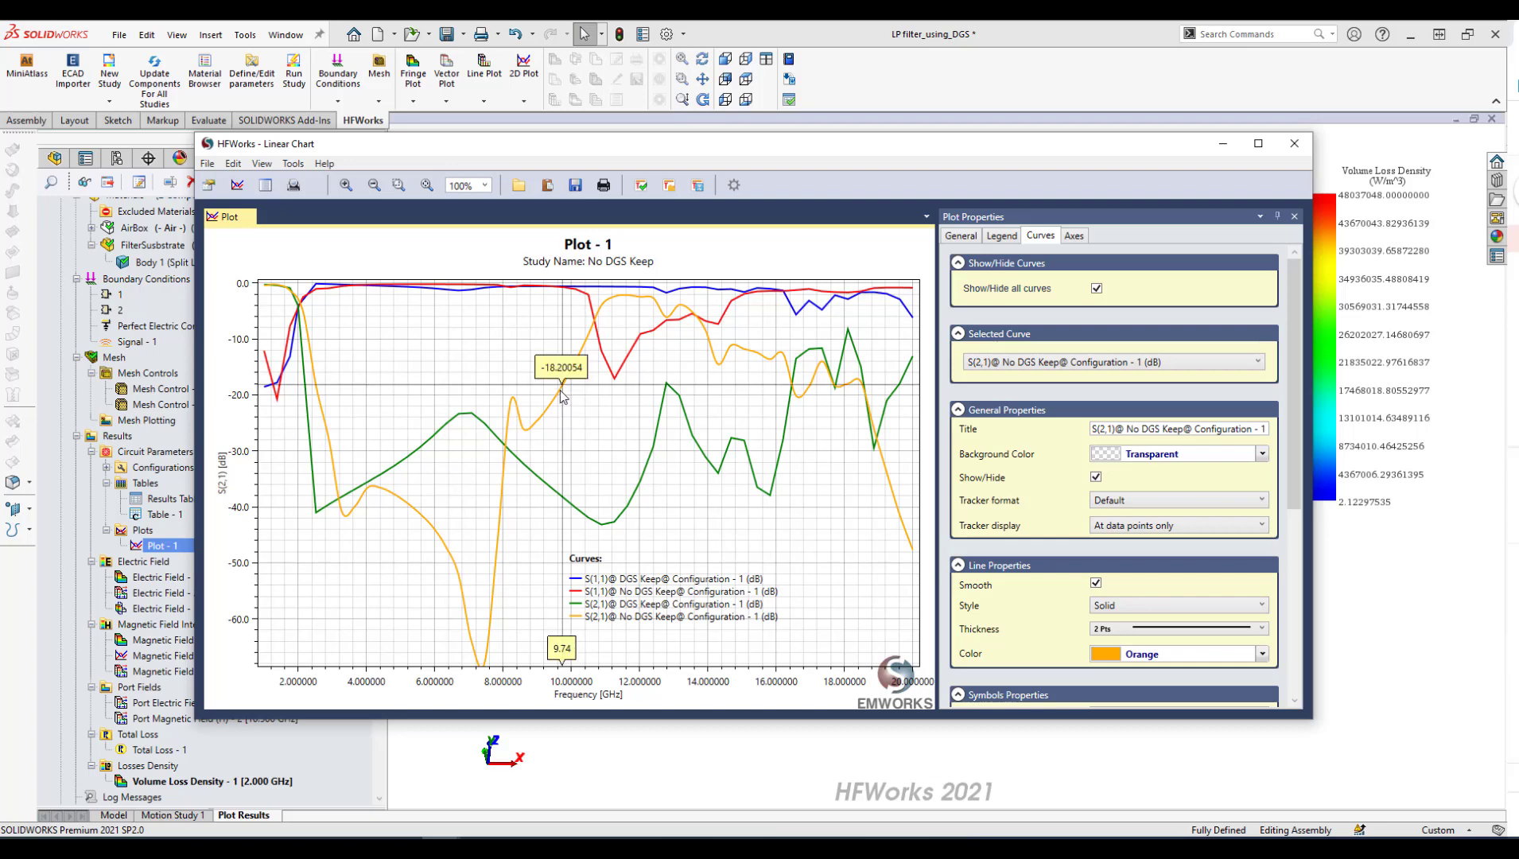
drag(562, 395, 549, 411)
click(297, 318)
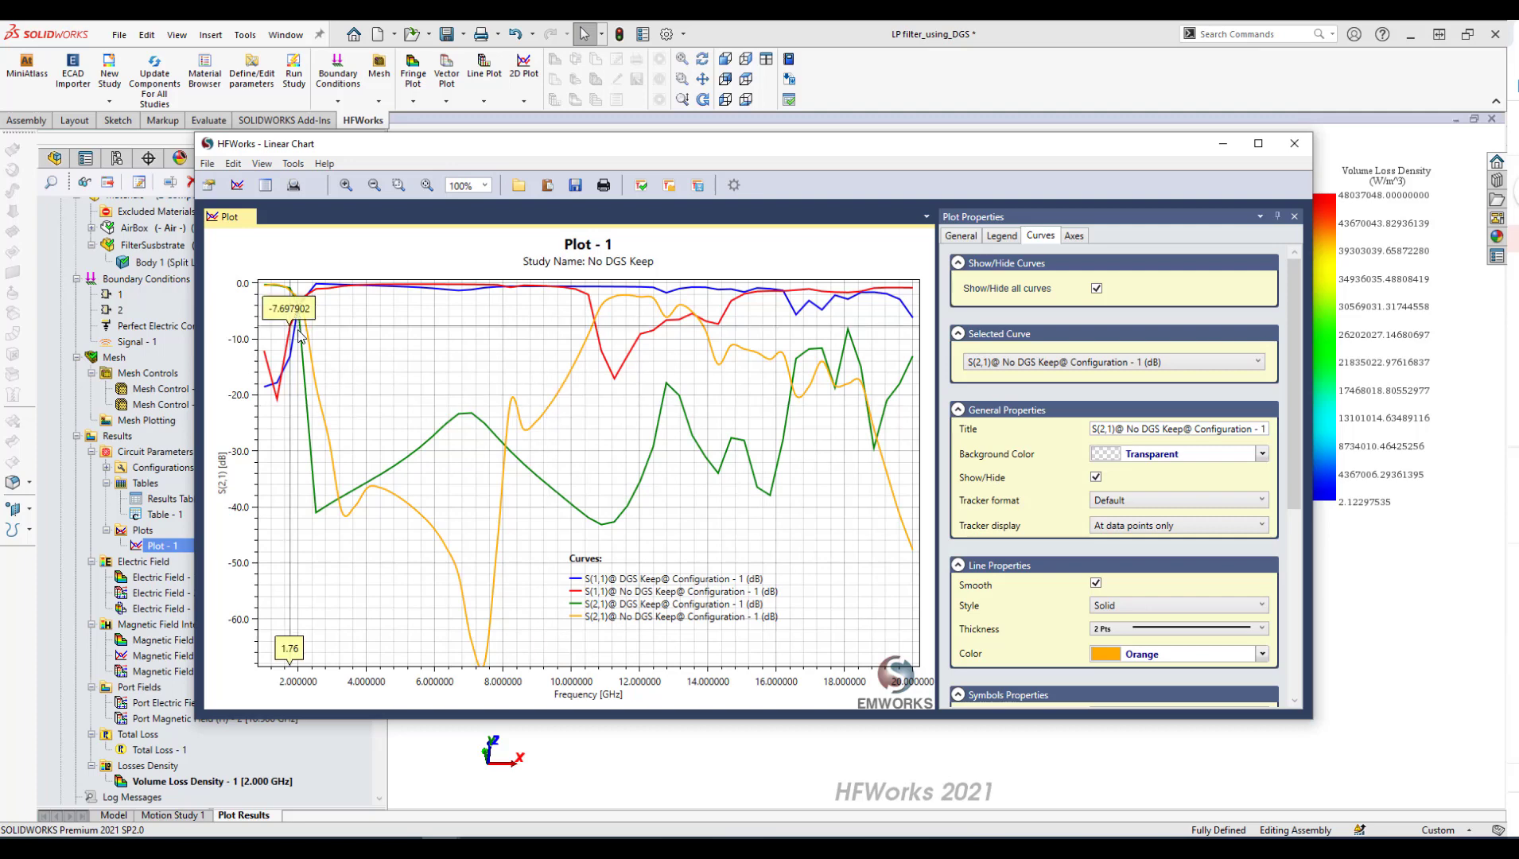
click(306, 314)
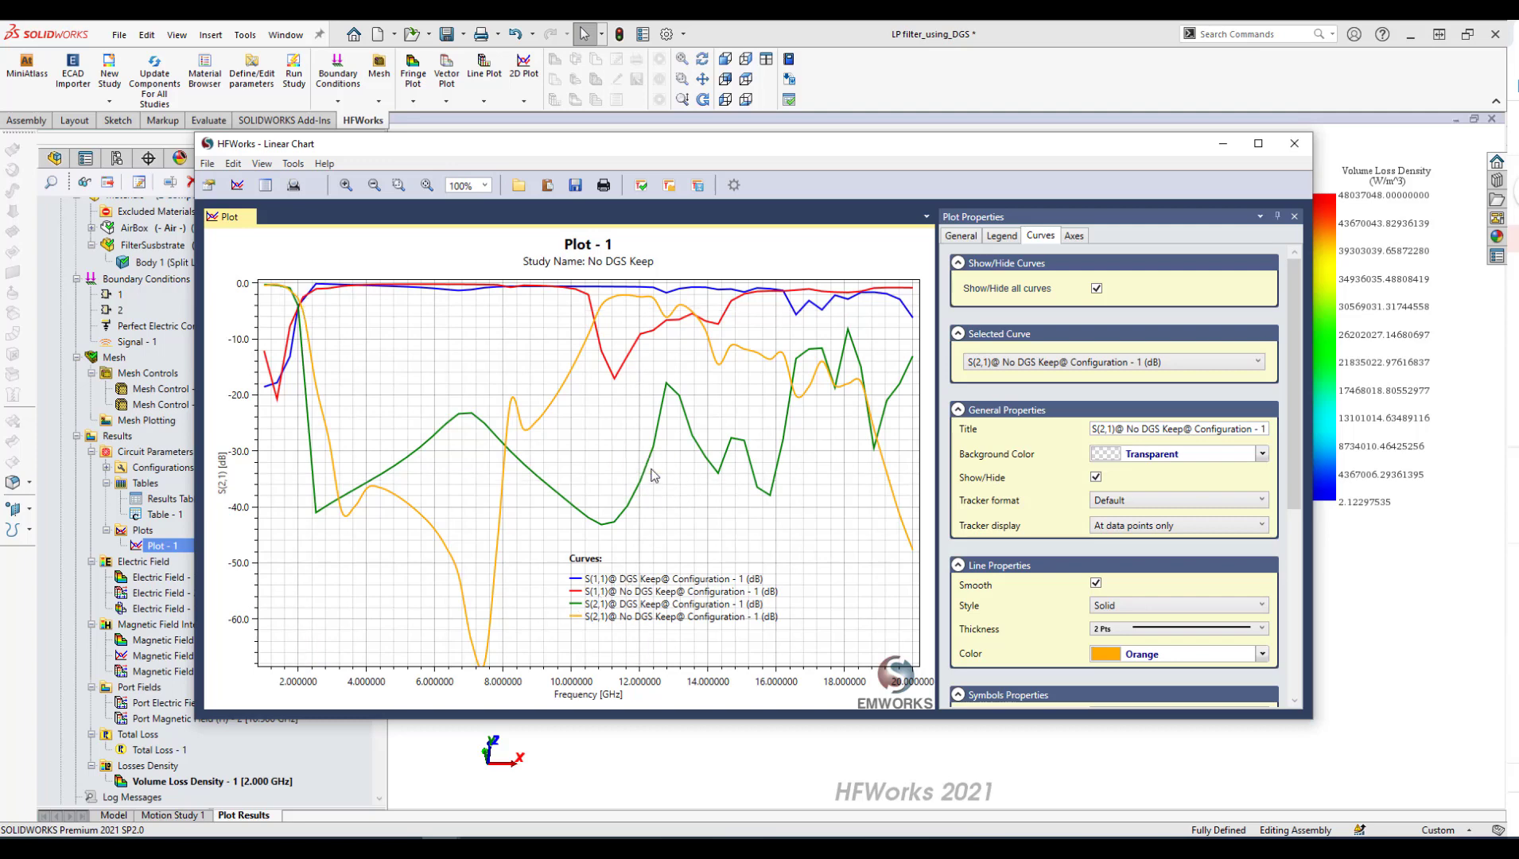
drag(653, 476, 589, 524)
drag(518, 489, 311, 378)
List the curve data points, close the S-parameter chart, and open the No DGS Keep Results Table
click(268, 186)
click(1296, 144)
double_click(159, 499)
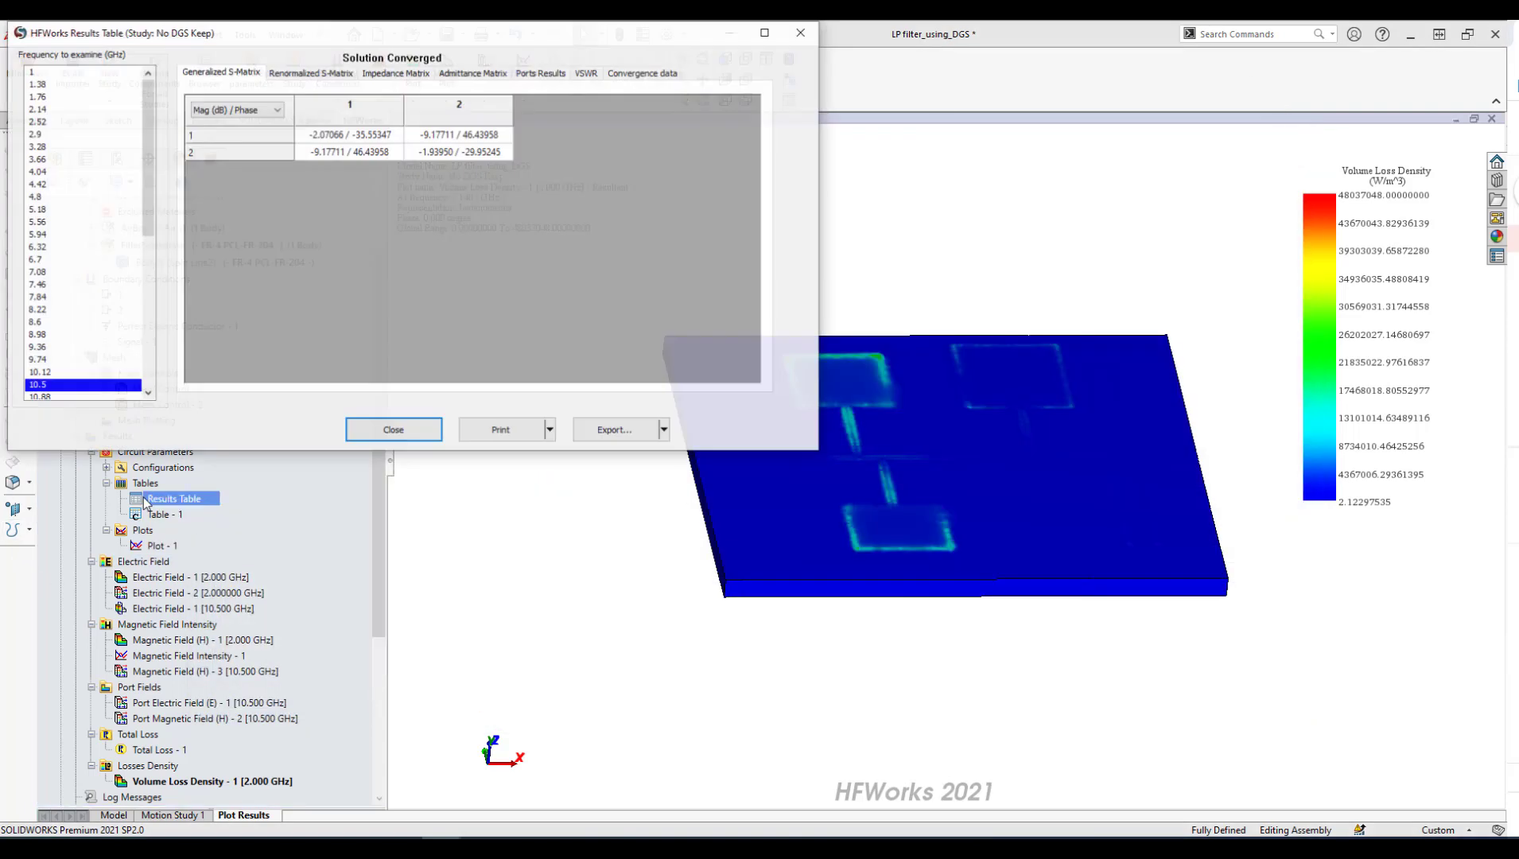
Review the renormalized S, impedance, admittance, port, VSWR and mesh convergence tabs, then close the table
click(301, 73)
click(381, 73)
click(463, 73)
click(546, 73)
click(588, 74)
click(630, 73)
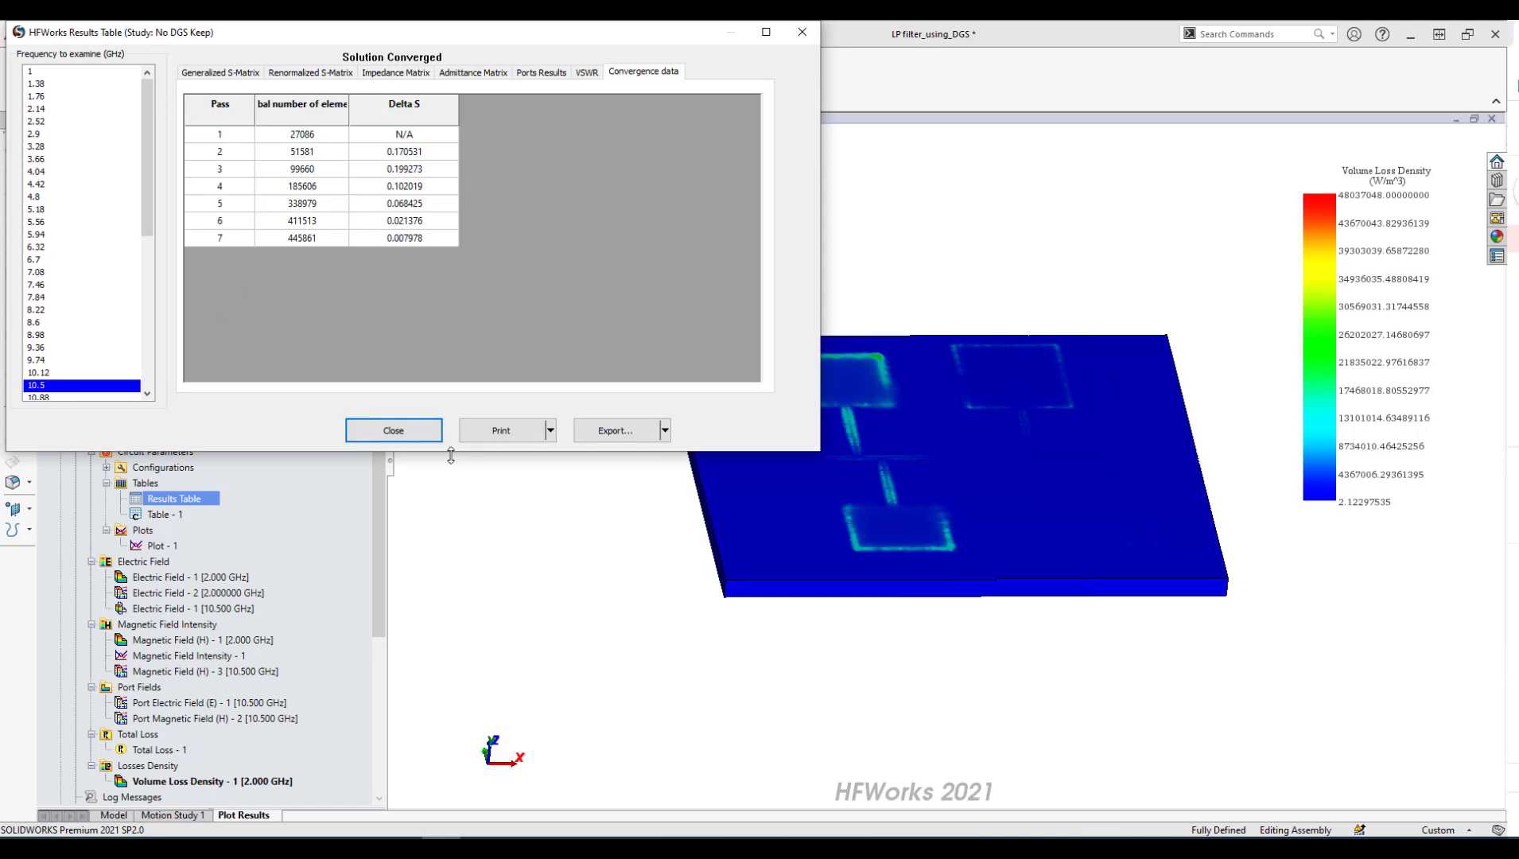
click(393, 431)
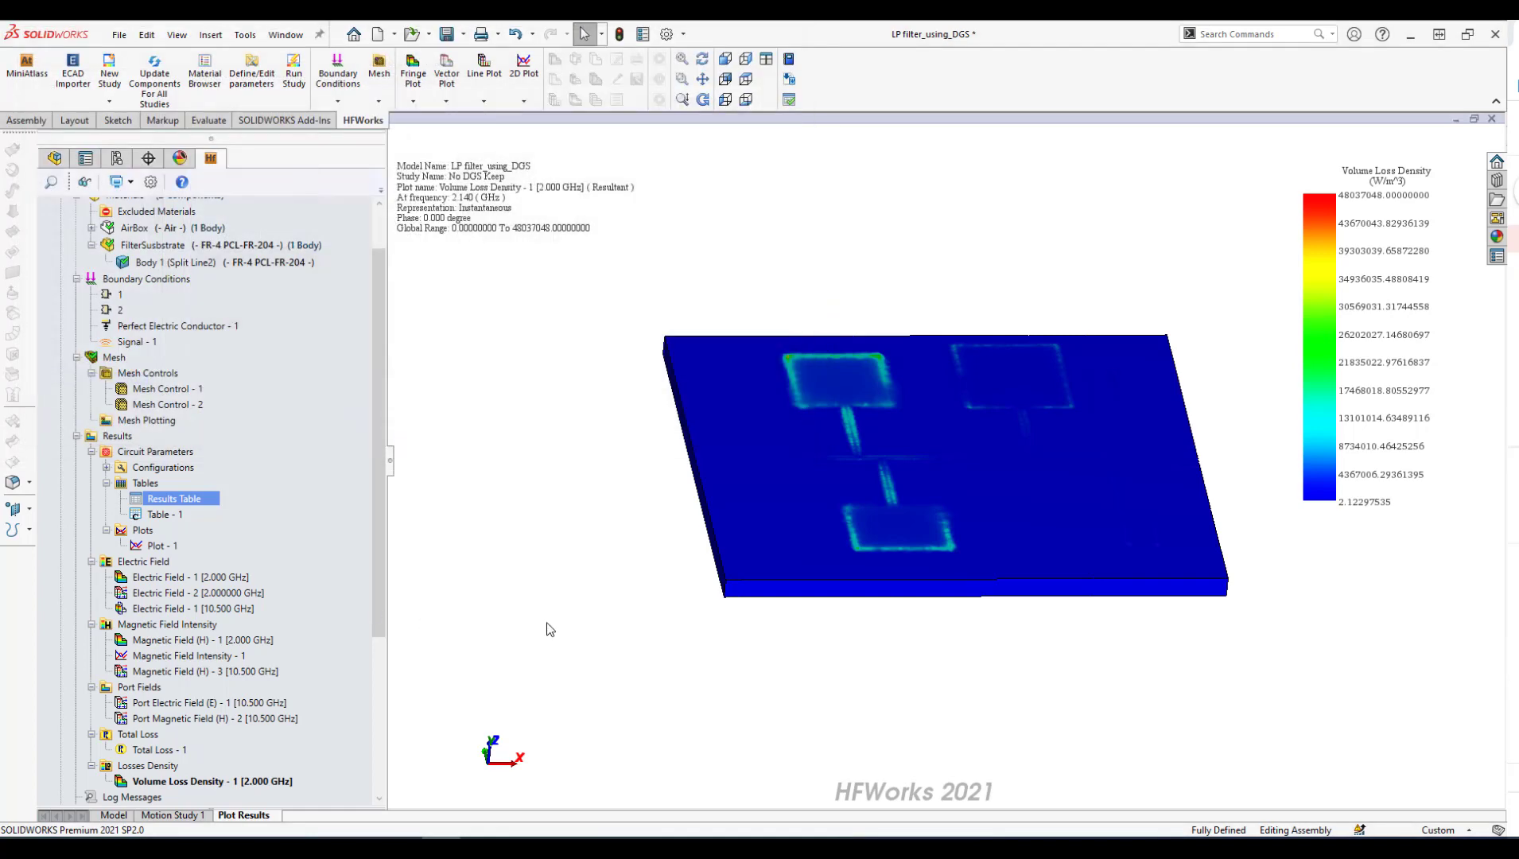
Display the Electric Field - 1 [2.000 GHz] plot and orbit the filter to a better view
drag(371, 622, 373, 686)
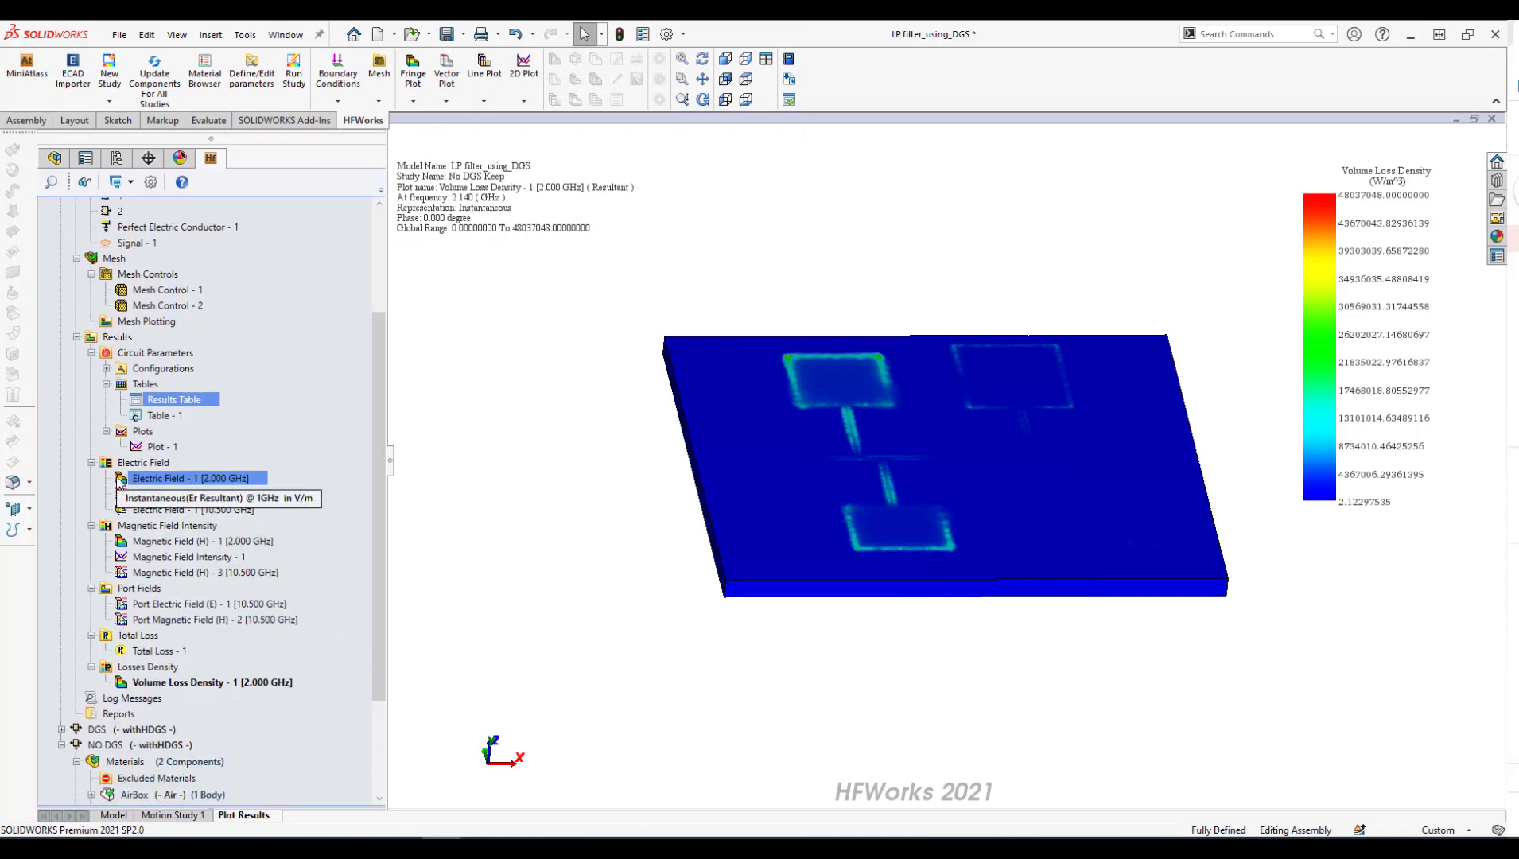
right_click(140, 472)
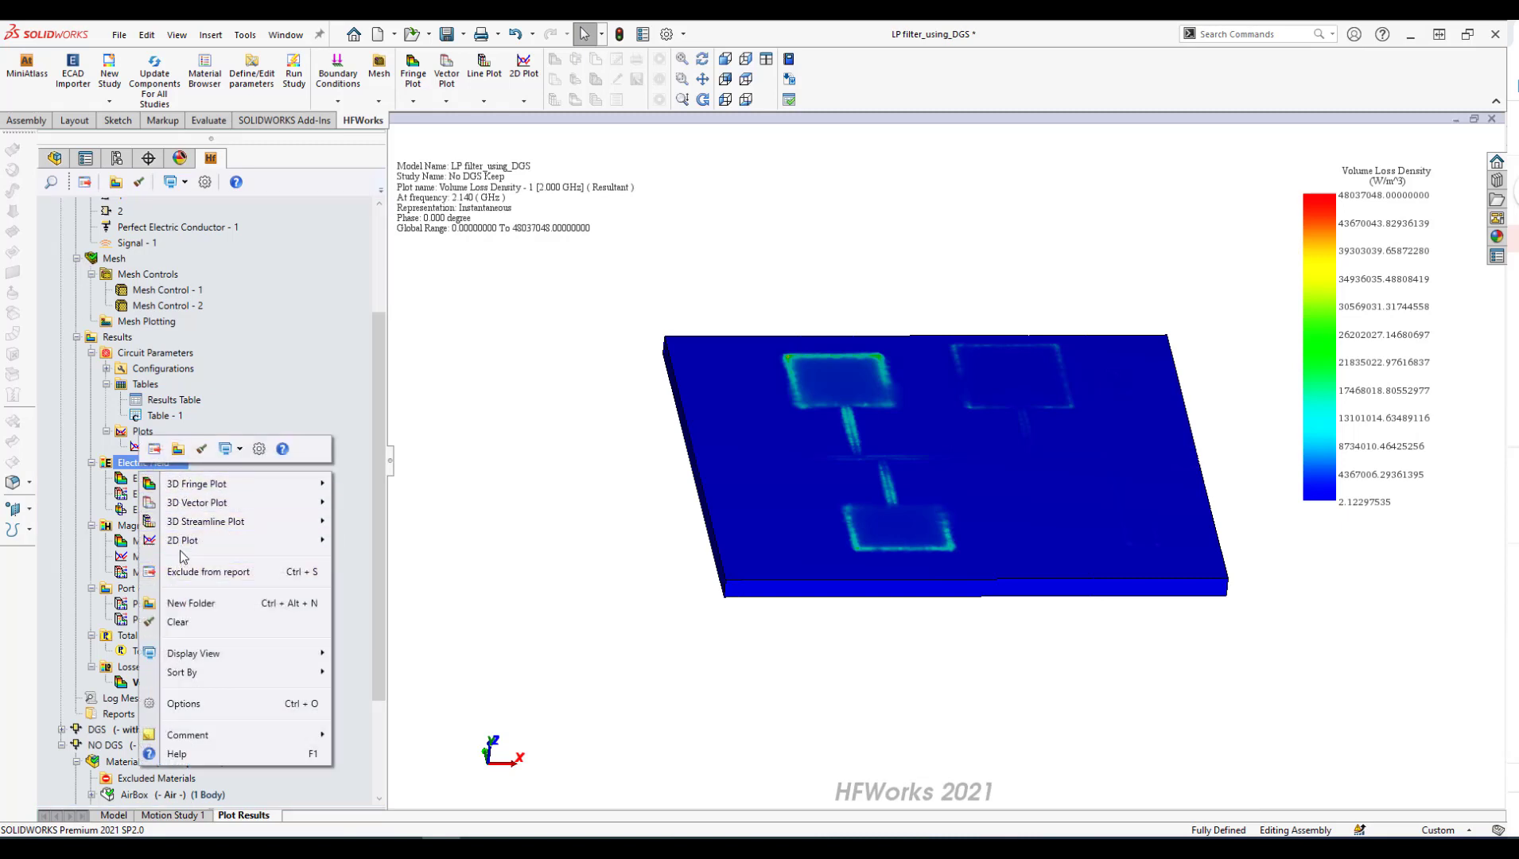
click(421, 499)
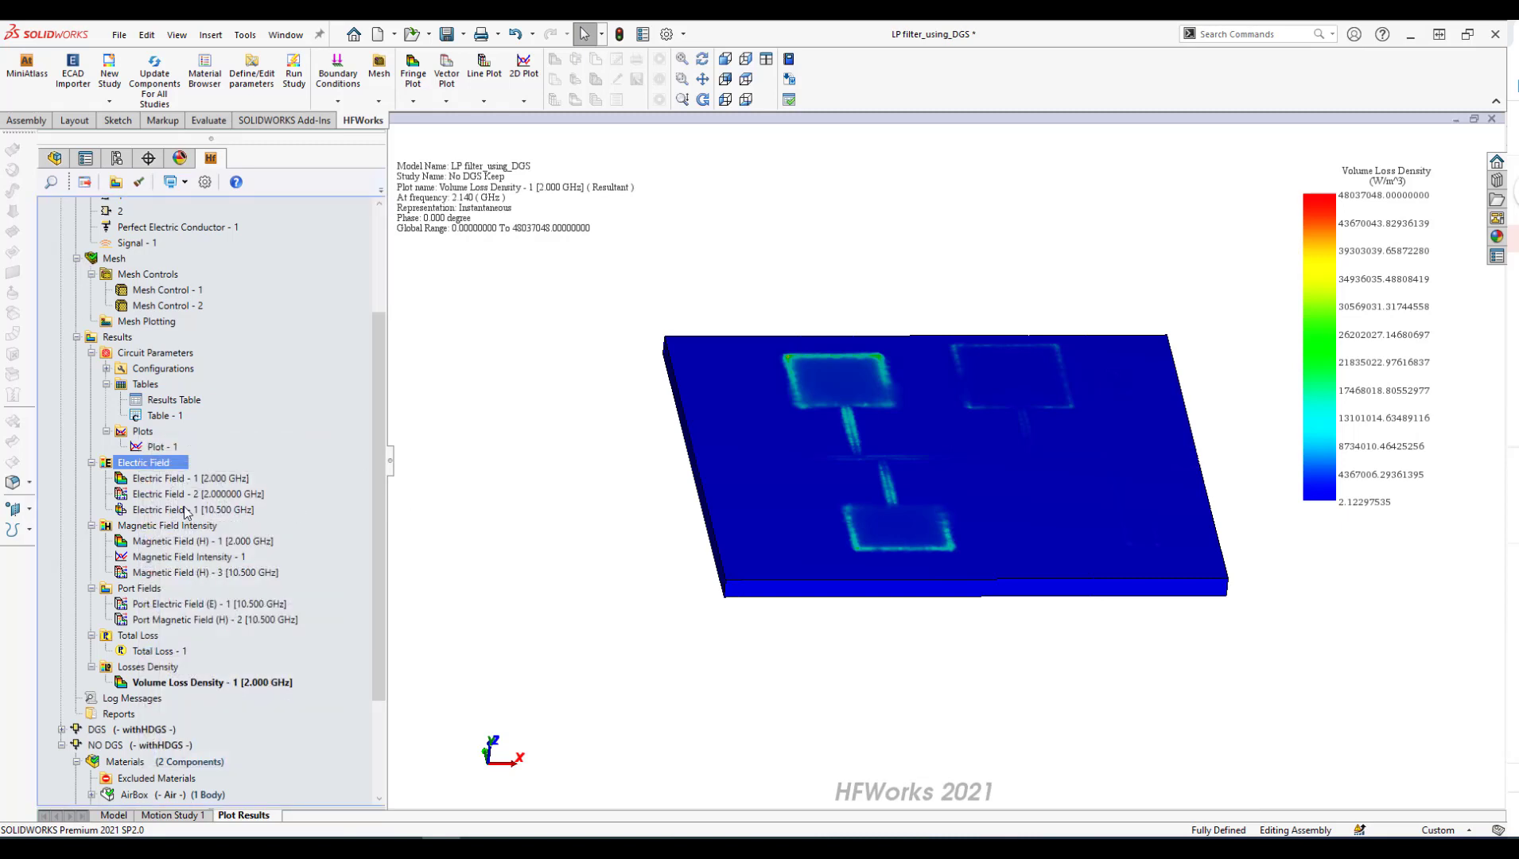
double_click(124, 479)
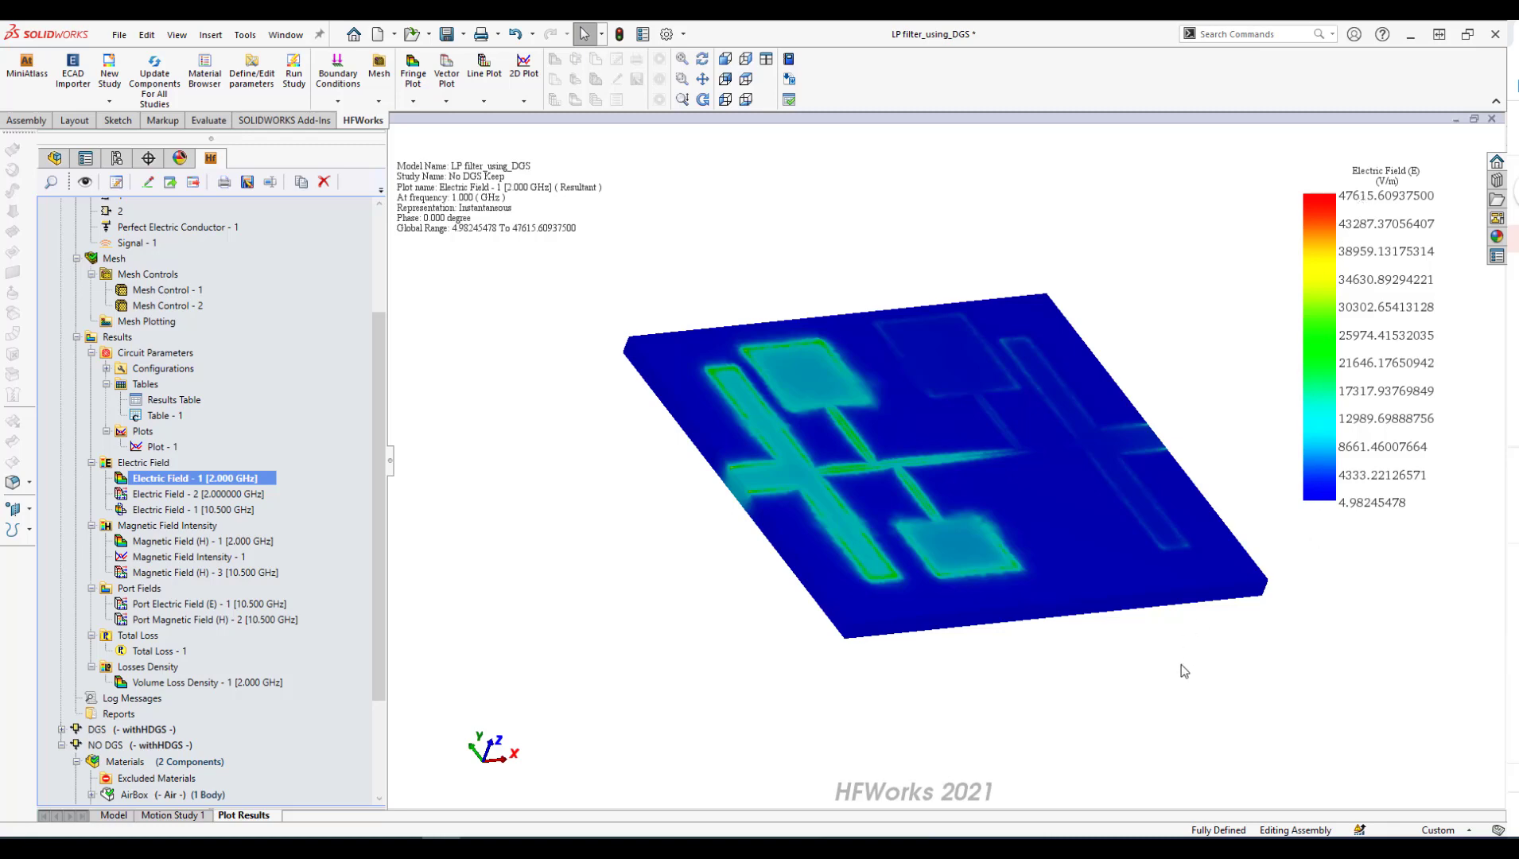
middle_drag(1130, 384, 1134, 557)
middle_drag(1033, 451, 1037, 740)
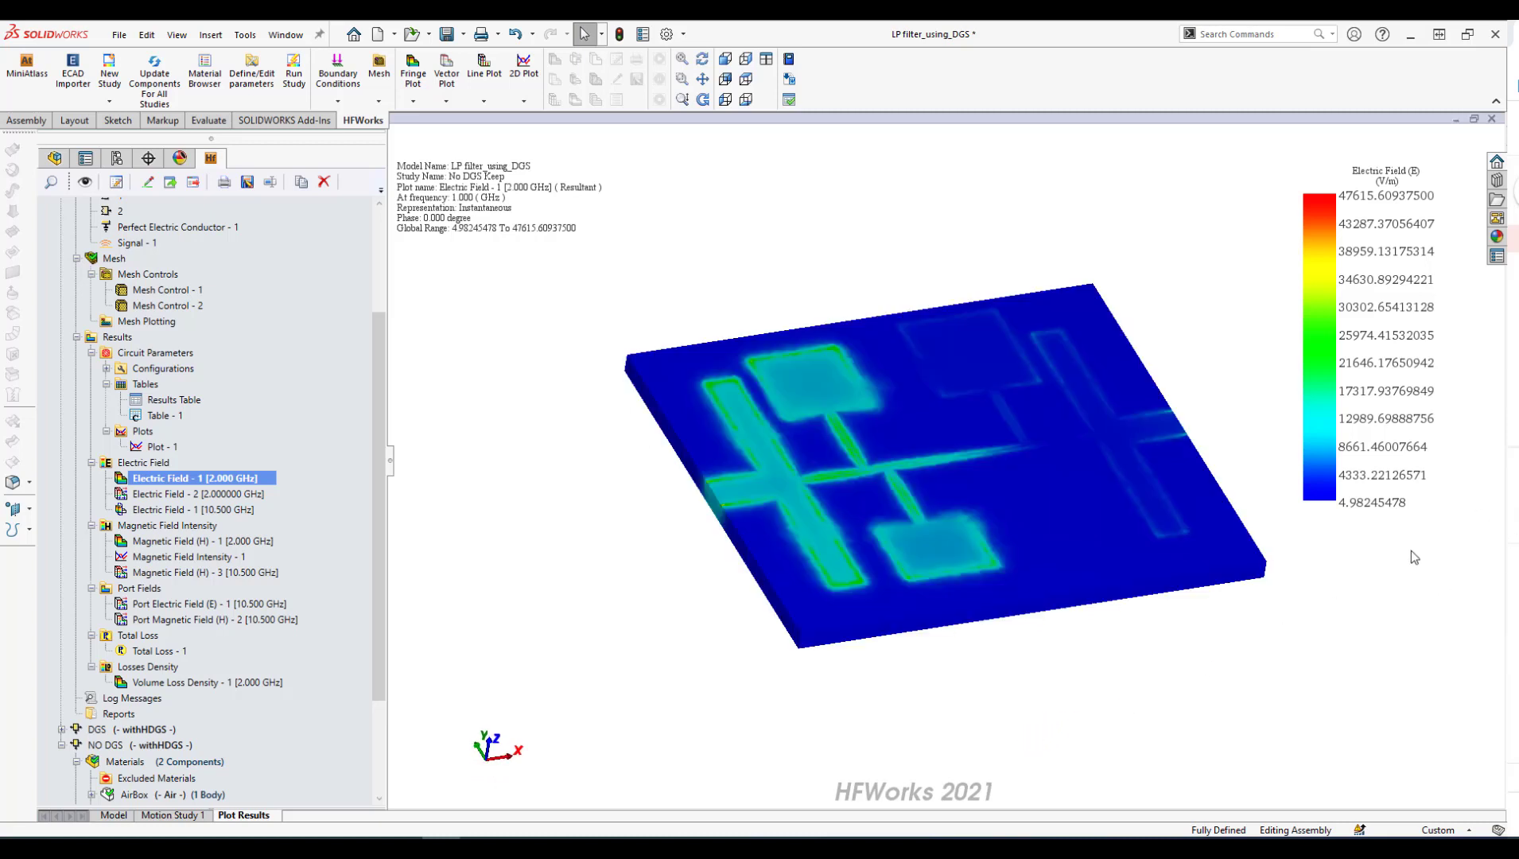
Animate Electric Field - 1 versus phase, stop it at 252°, then display Electric Field - 2
right_click(253, 482)
mouse_move(321, 506)
click(525, 510)
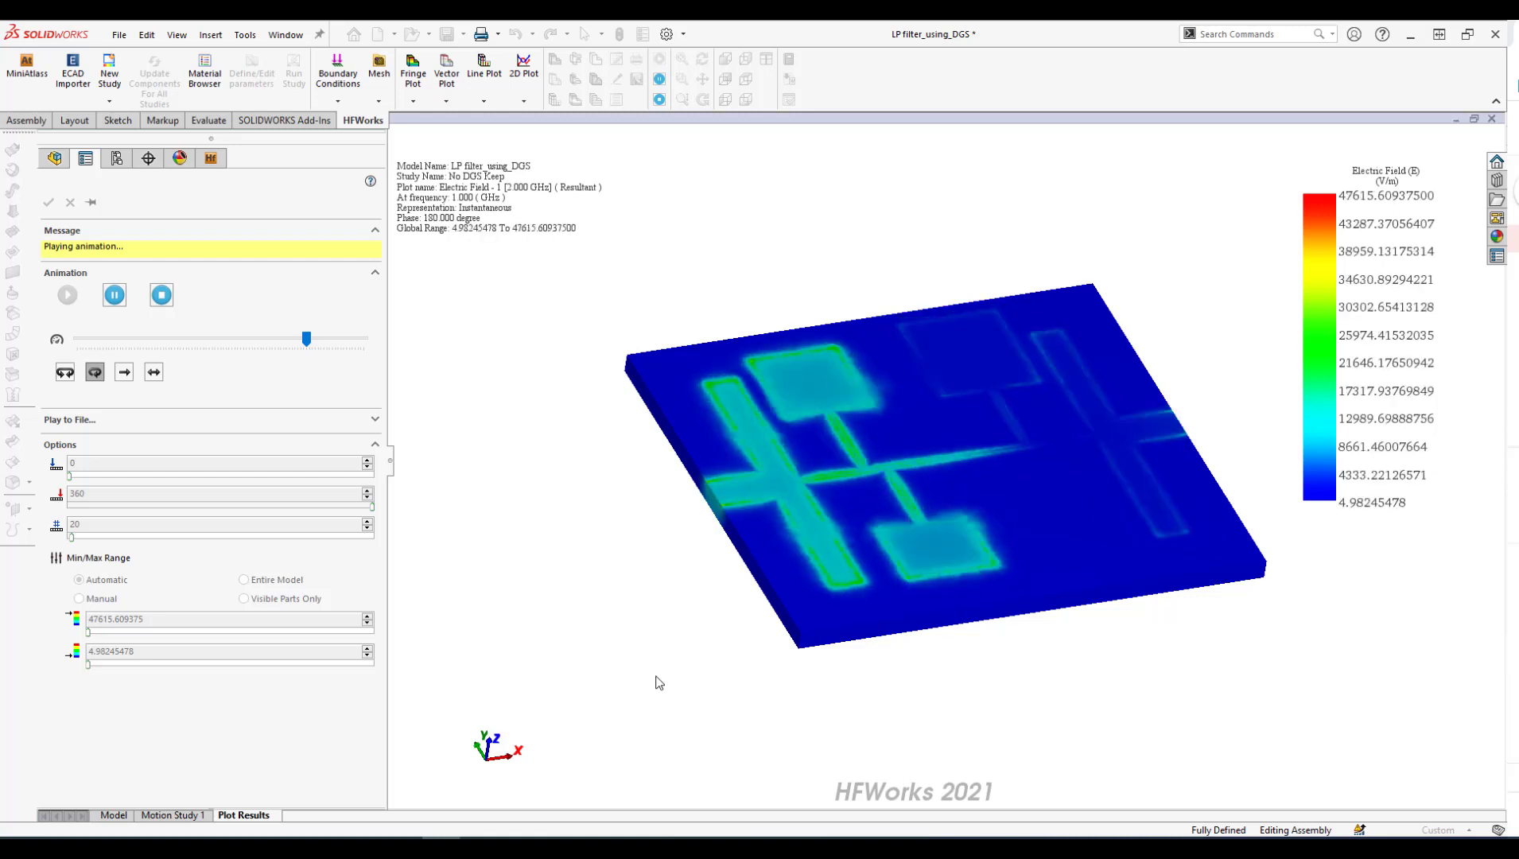
click(161, 295)
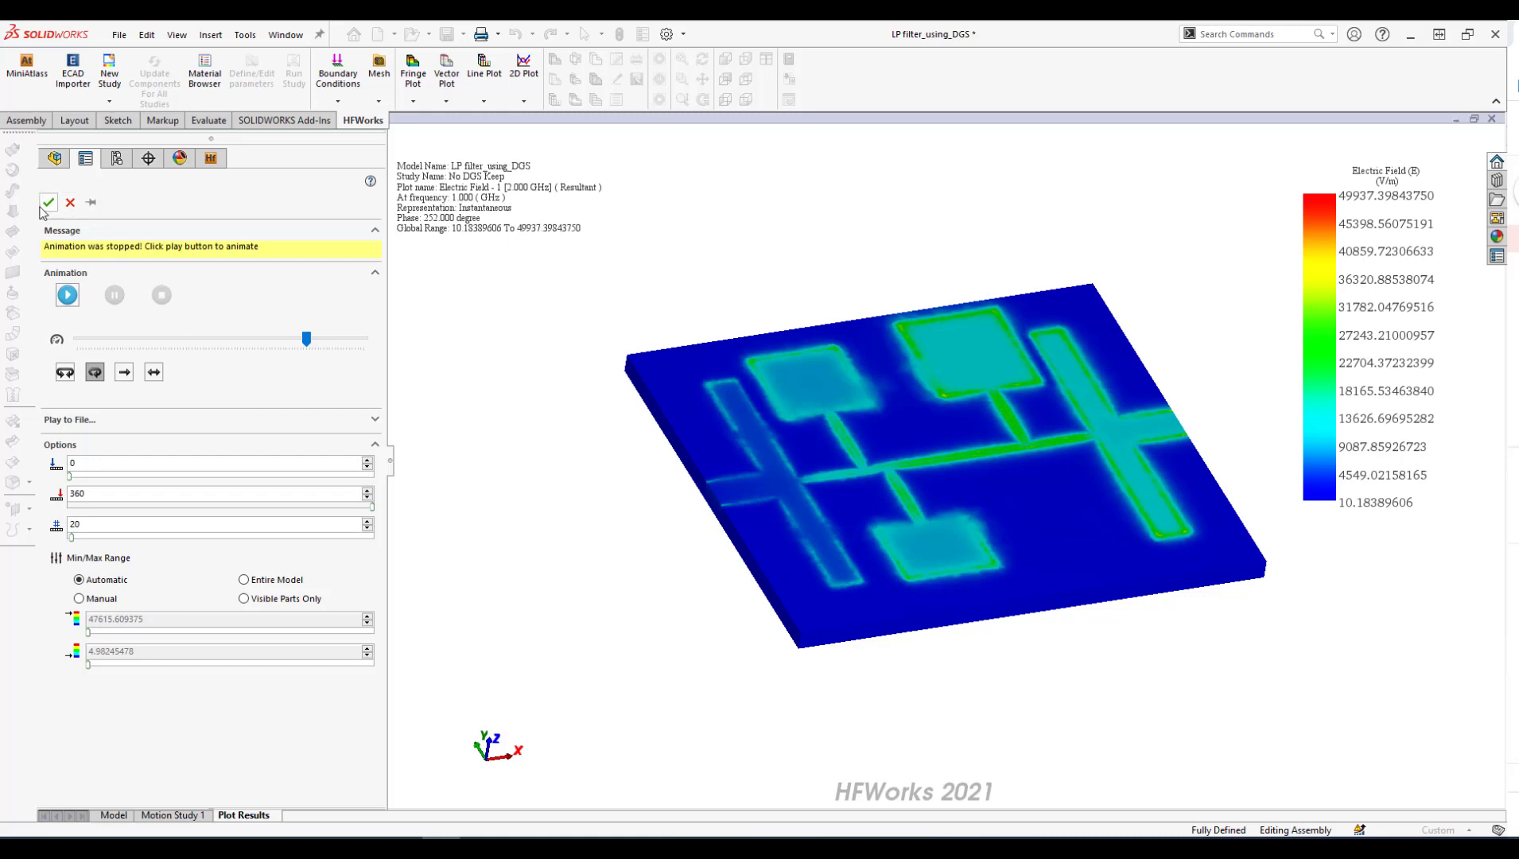
click(49, 202)
double_click(121, 494)
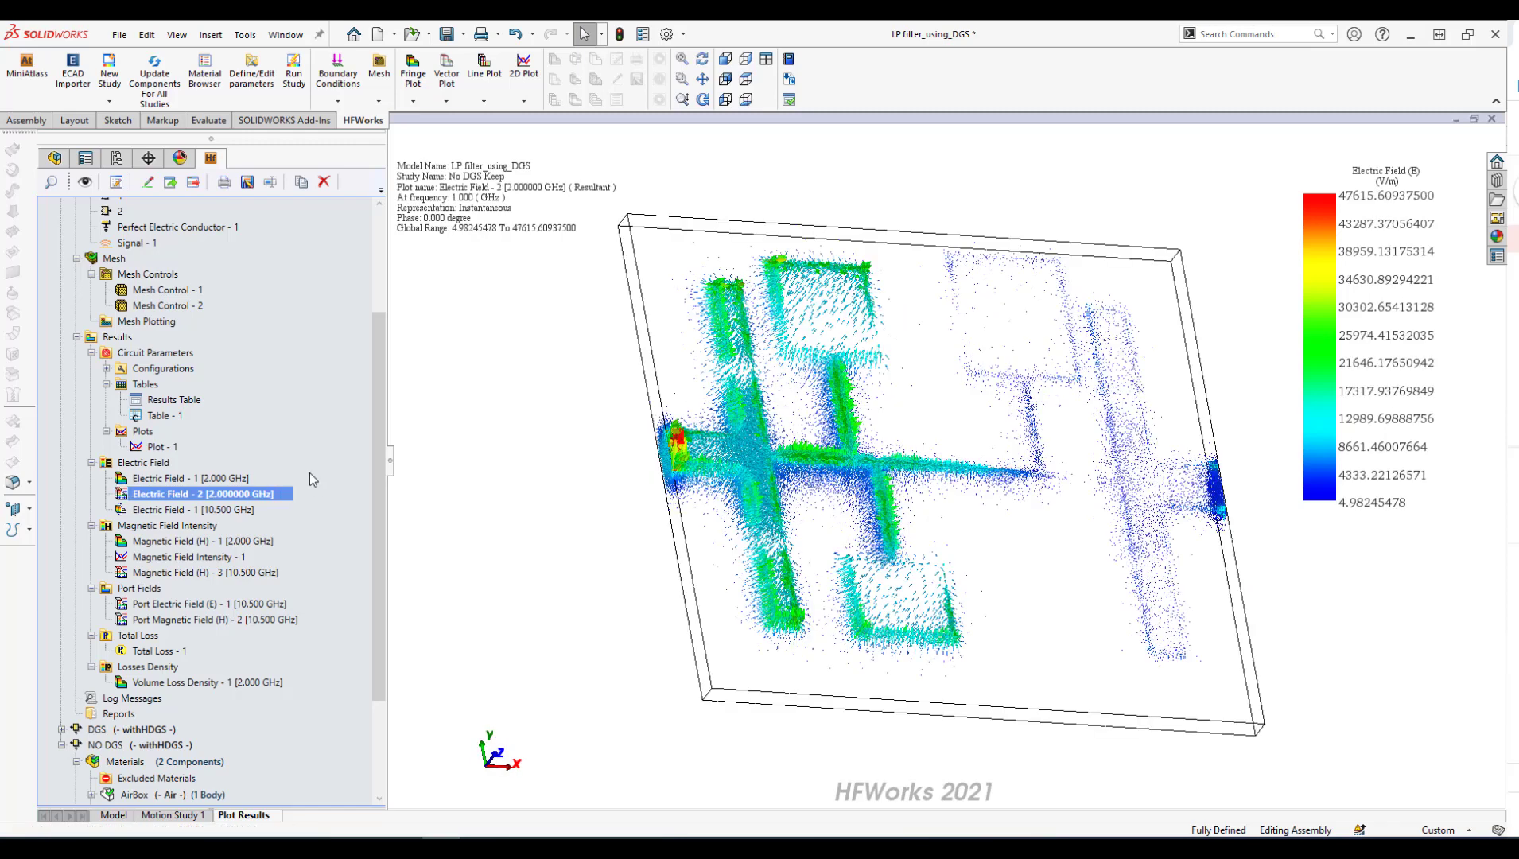
Animate Electric Field - 2 across frequency, stop it, then show Electric Field - 1 [10.500 GHz]
right_click(249, 497)
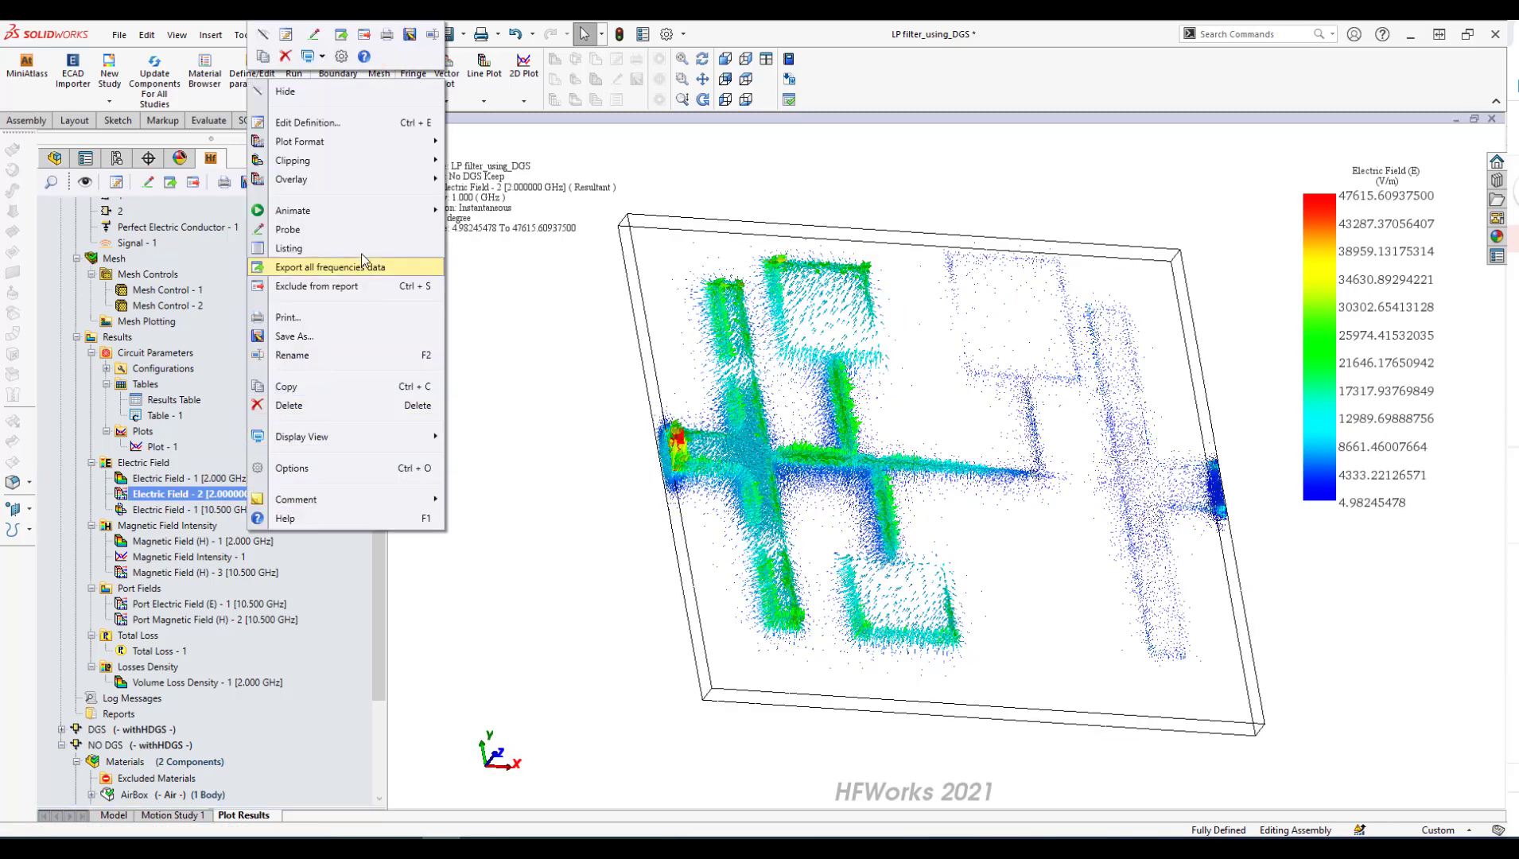
mouse_move(356, 215)
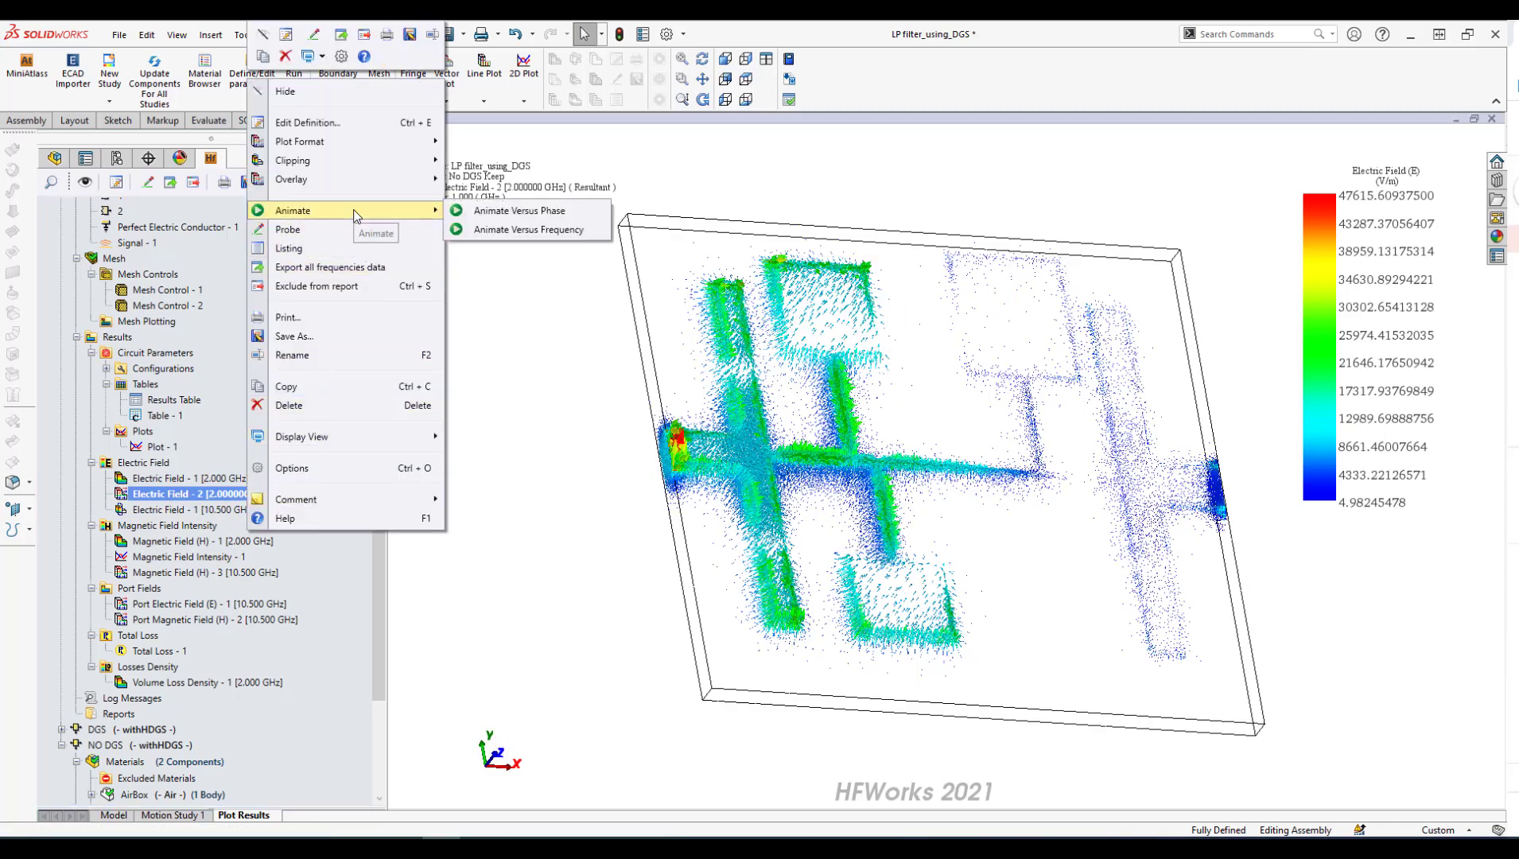
click(527, 229)
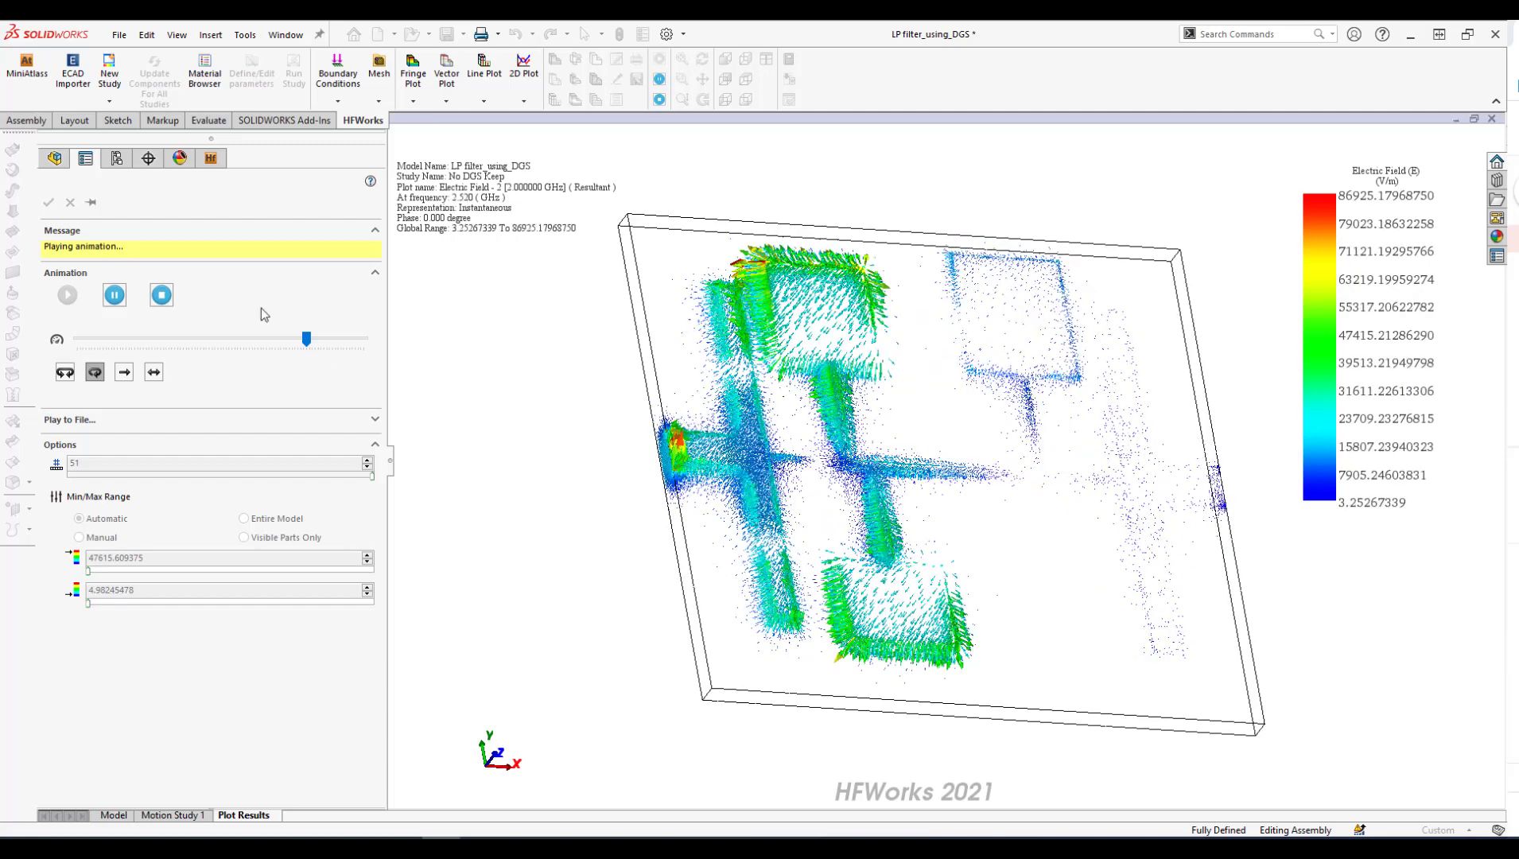
click(114, 295)
click(48, 202)
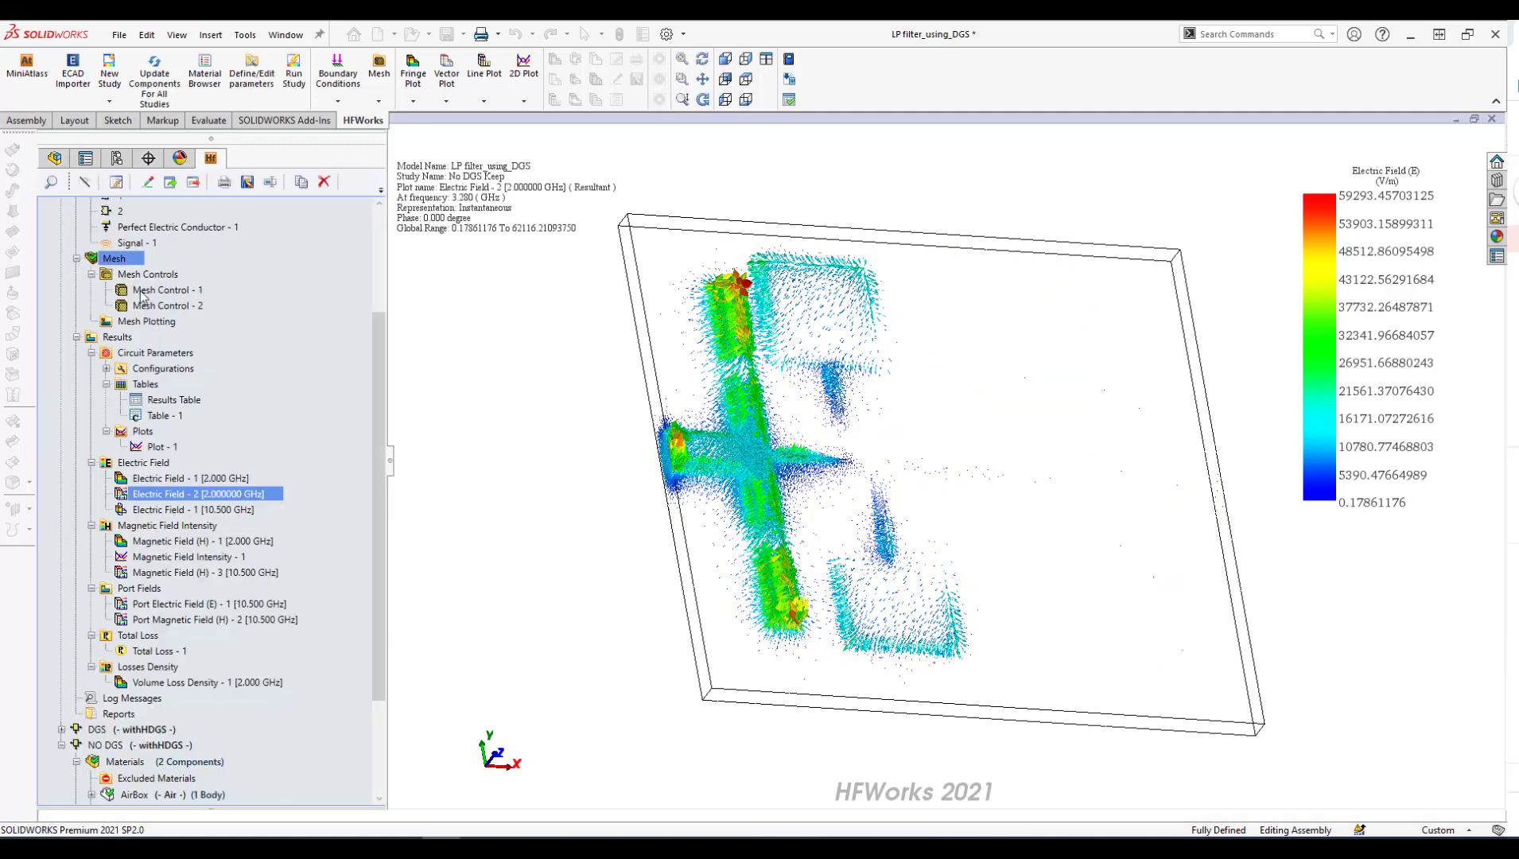
double_click(120, 509)
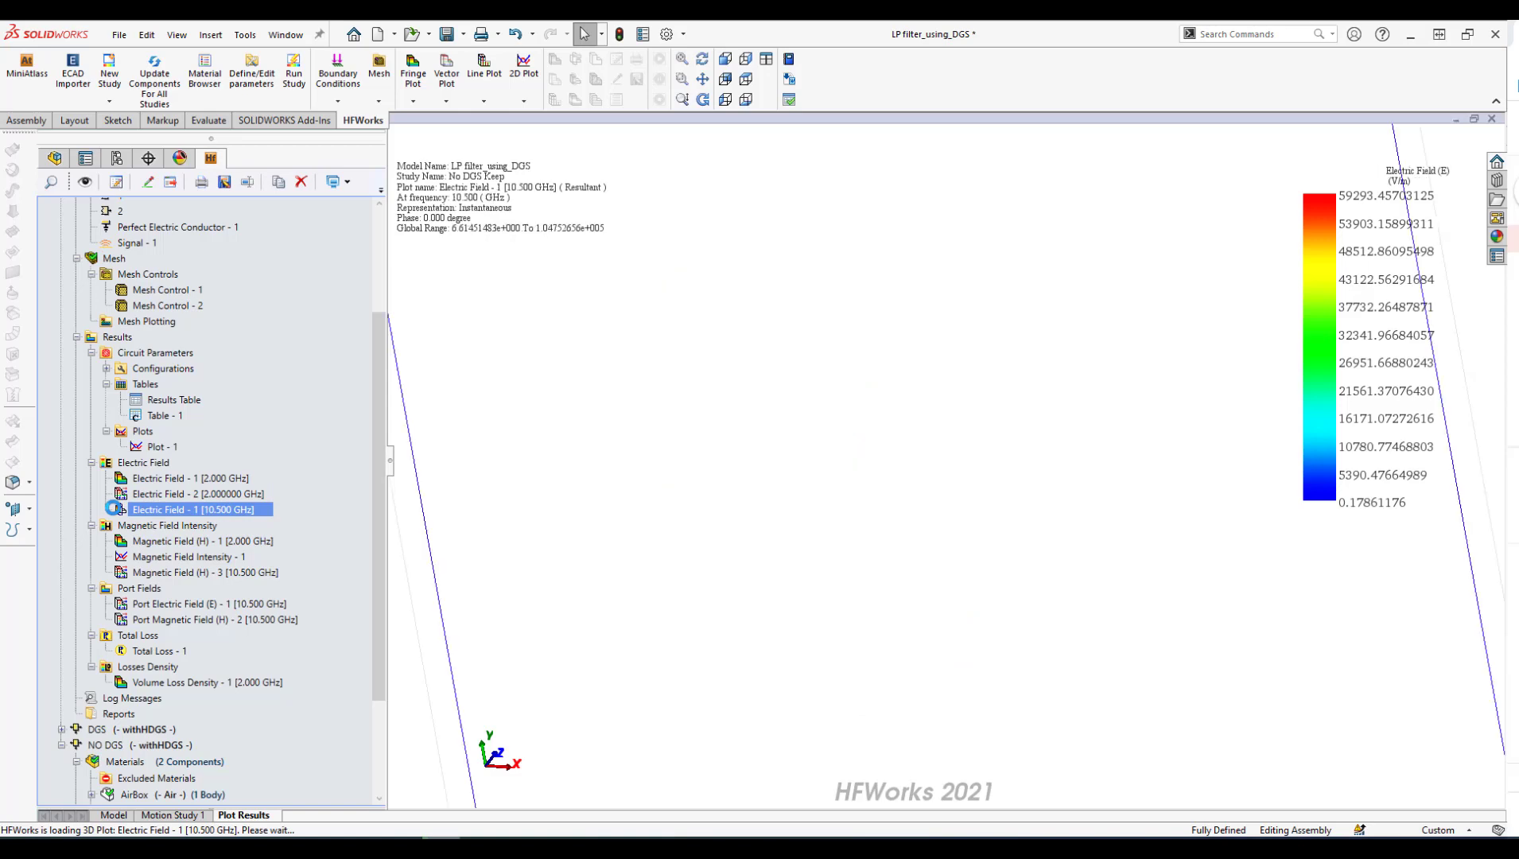
right_click(212, 516)
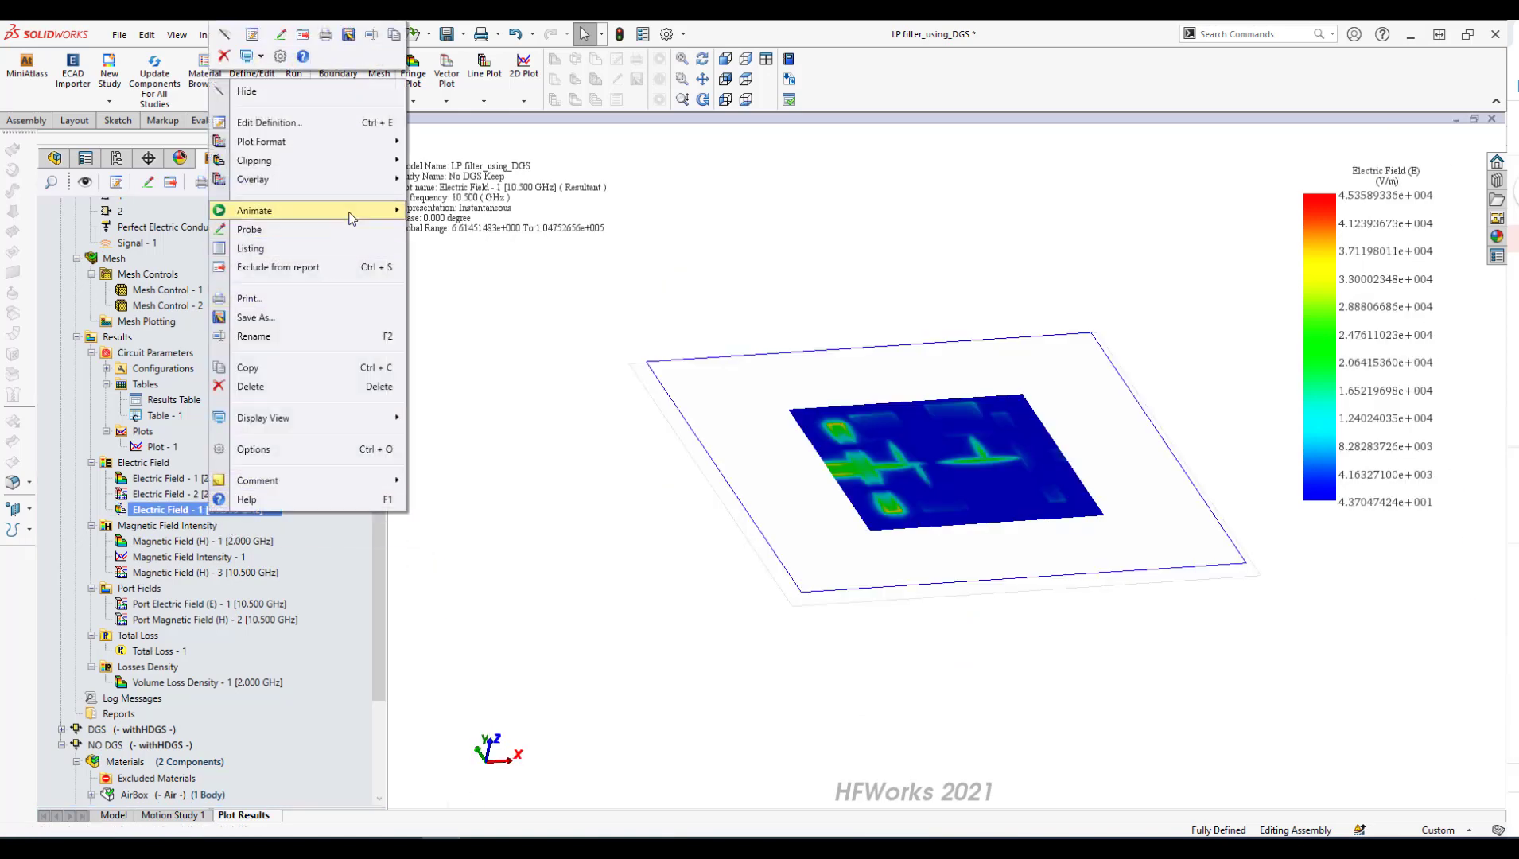
mouse_move(352, 211)
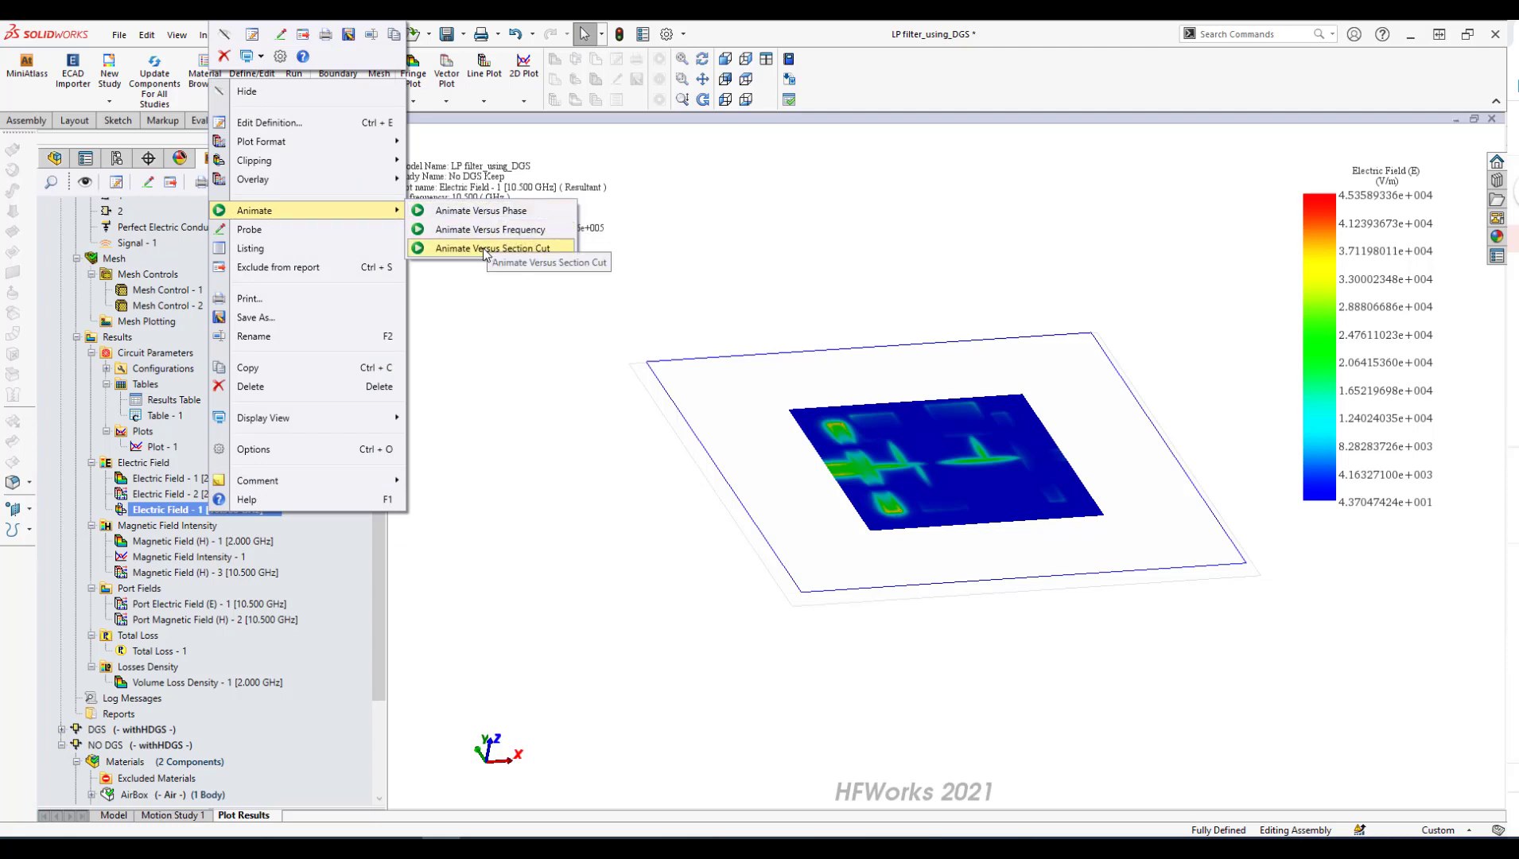
click(484, 254)
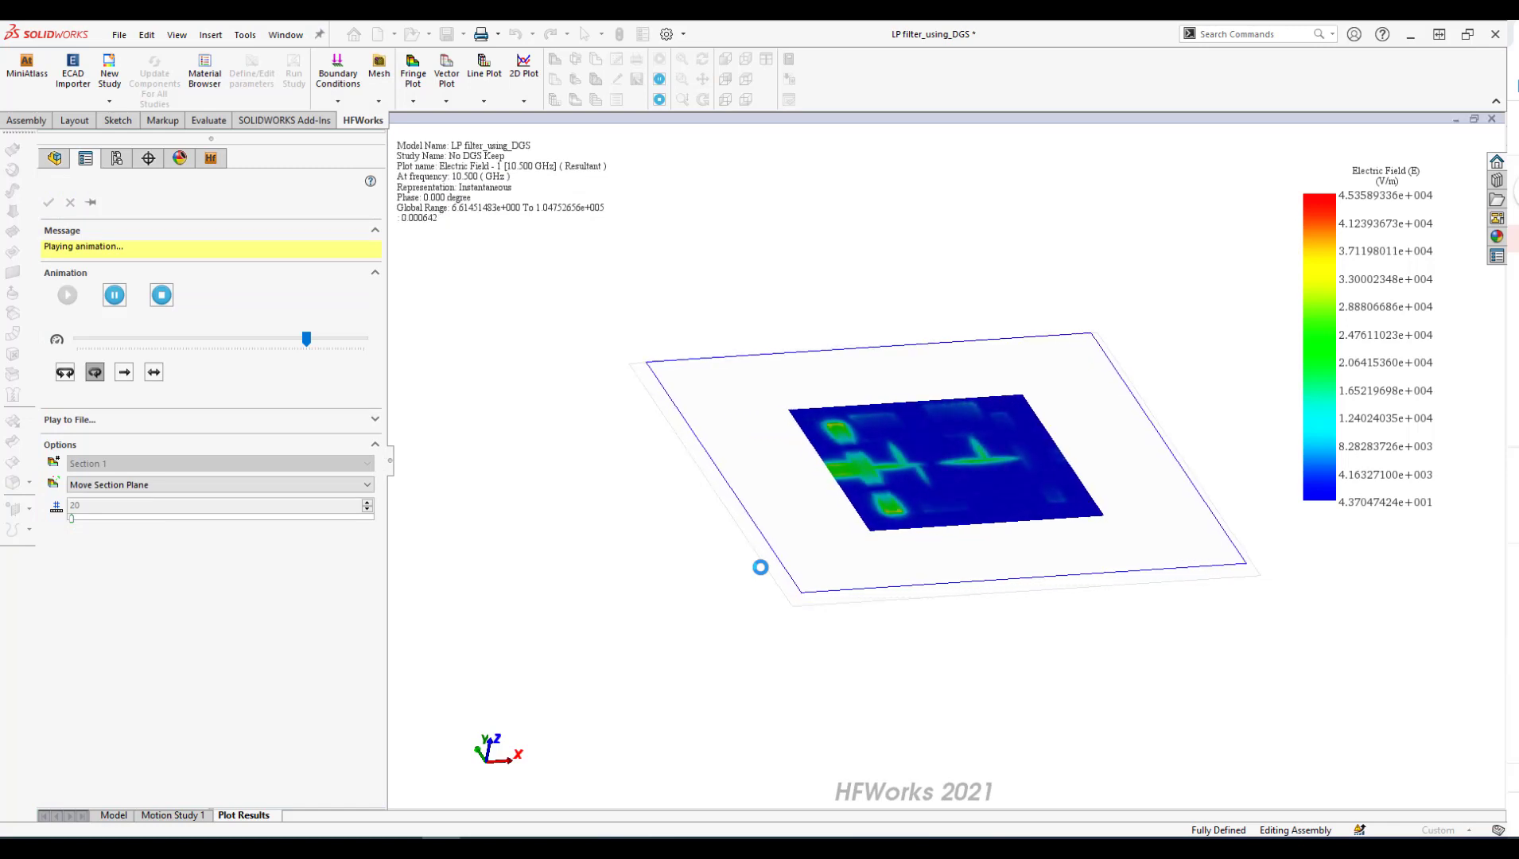
click(161, 296)
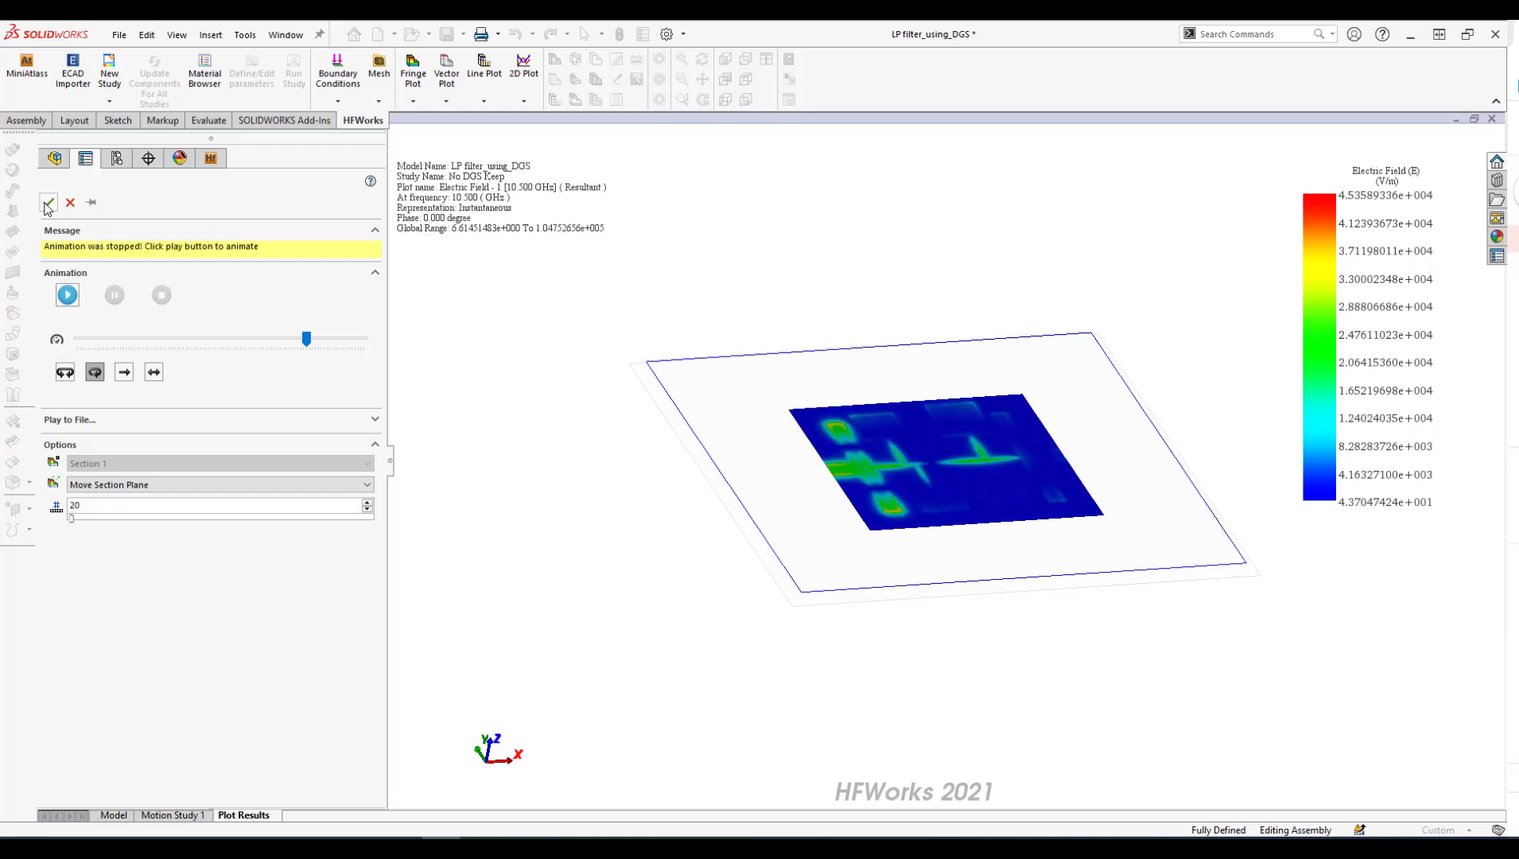
click(49, 202)
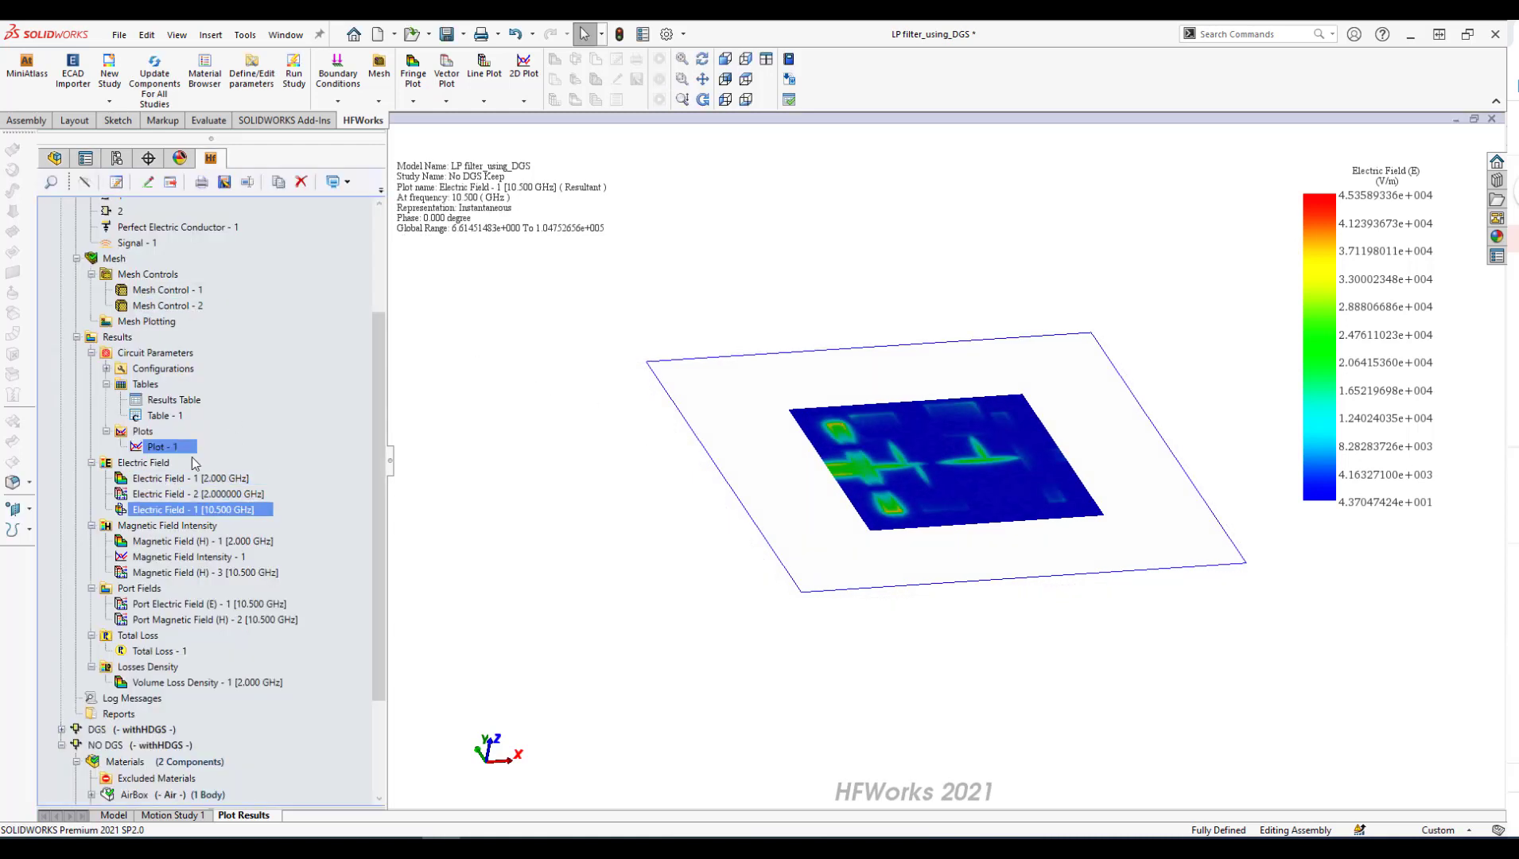
Start a linear 2D Electric Field plot and pick points across the filter board
right_click(162, 471)
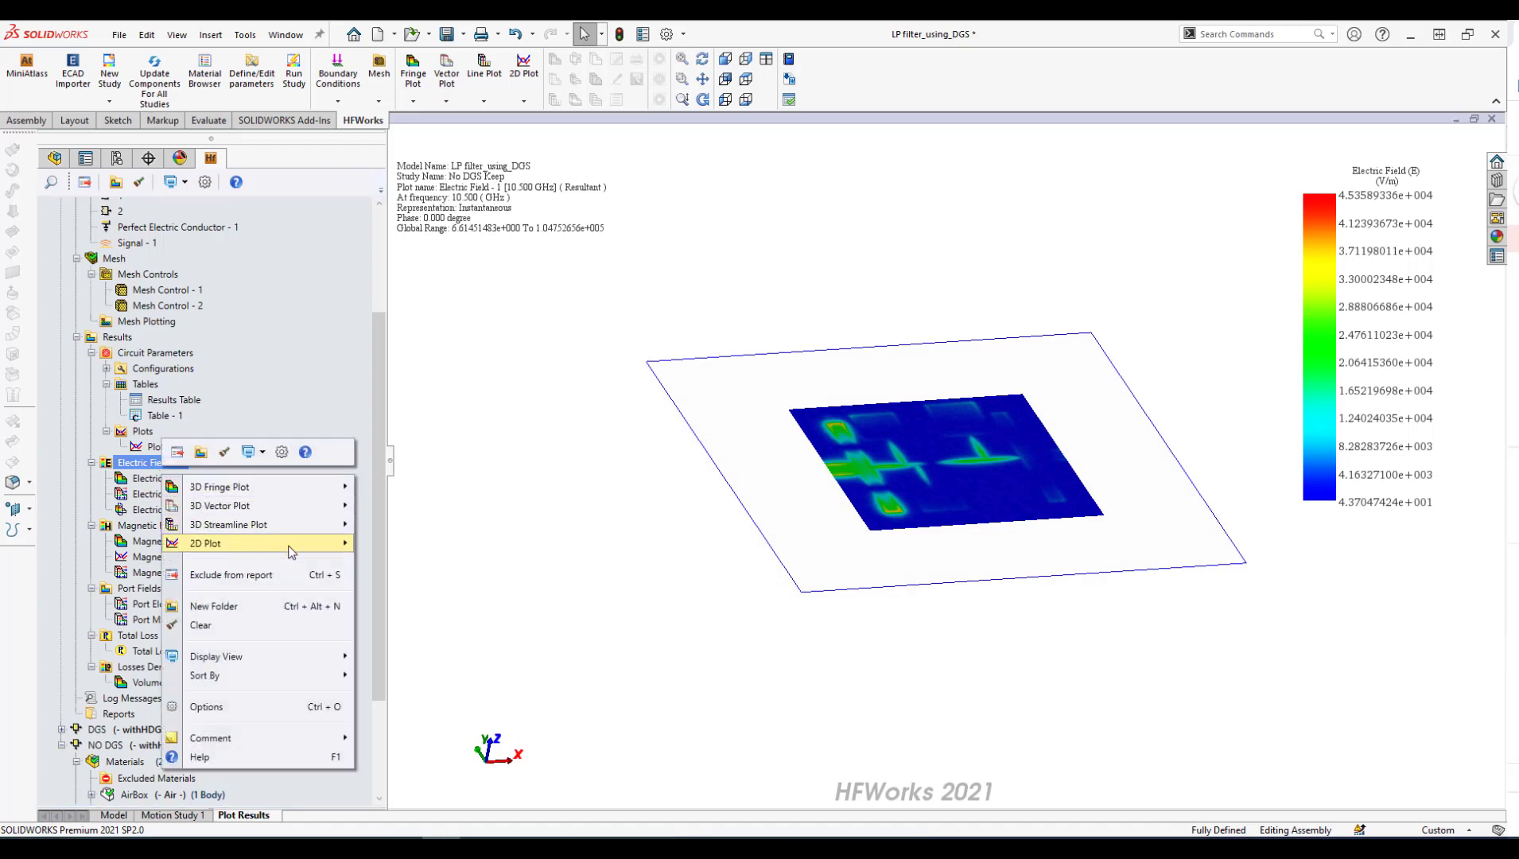
mouse_move(309, 543)
click(391, 545)
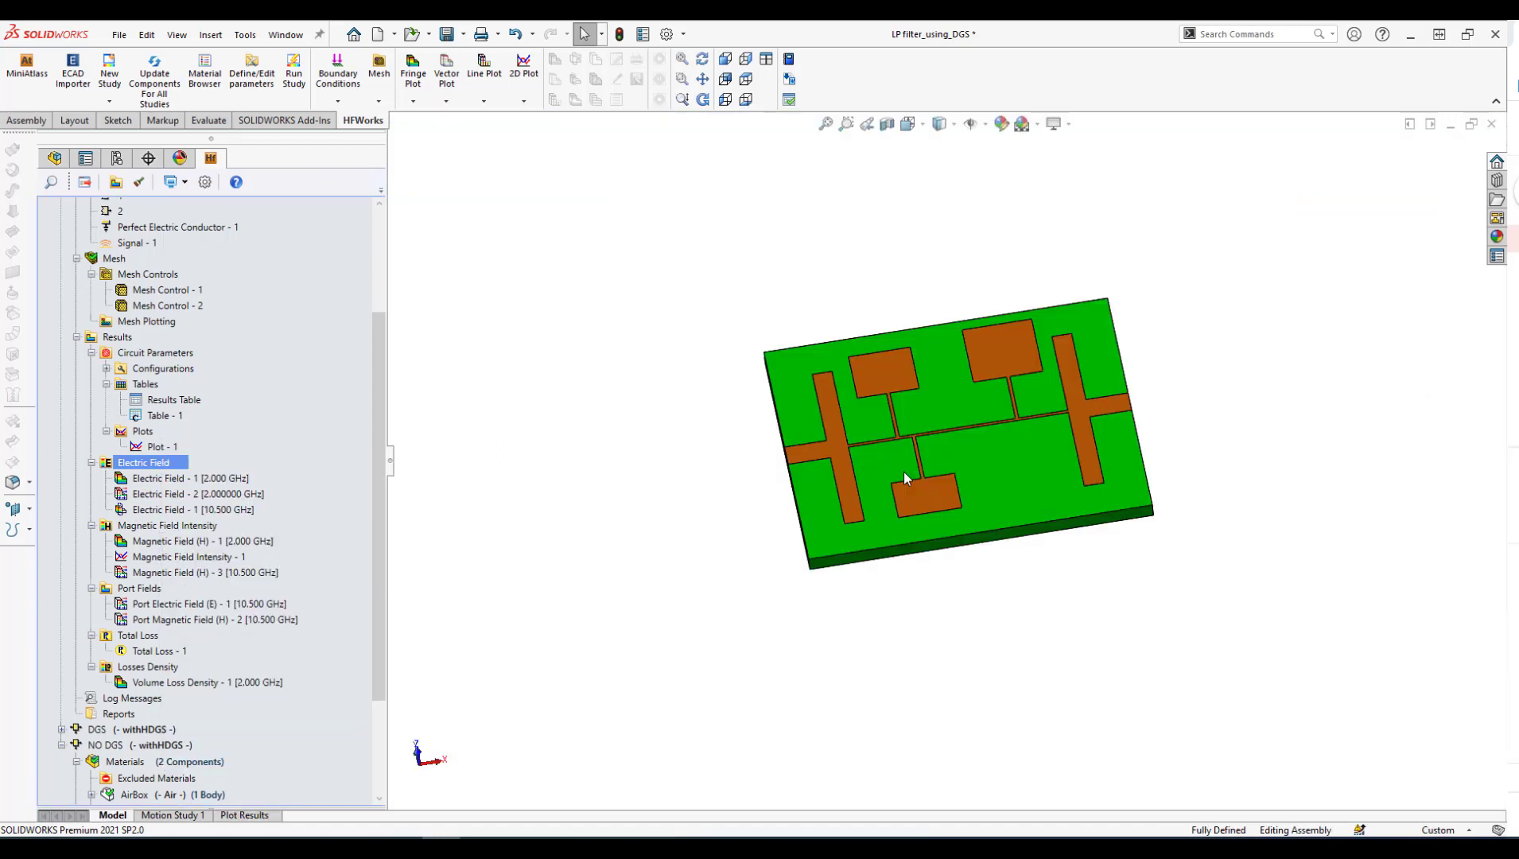
click(849, 423)
click(947, 403)
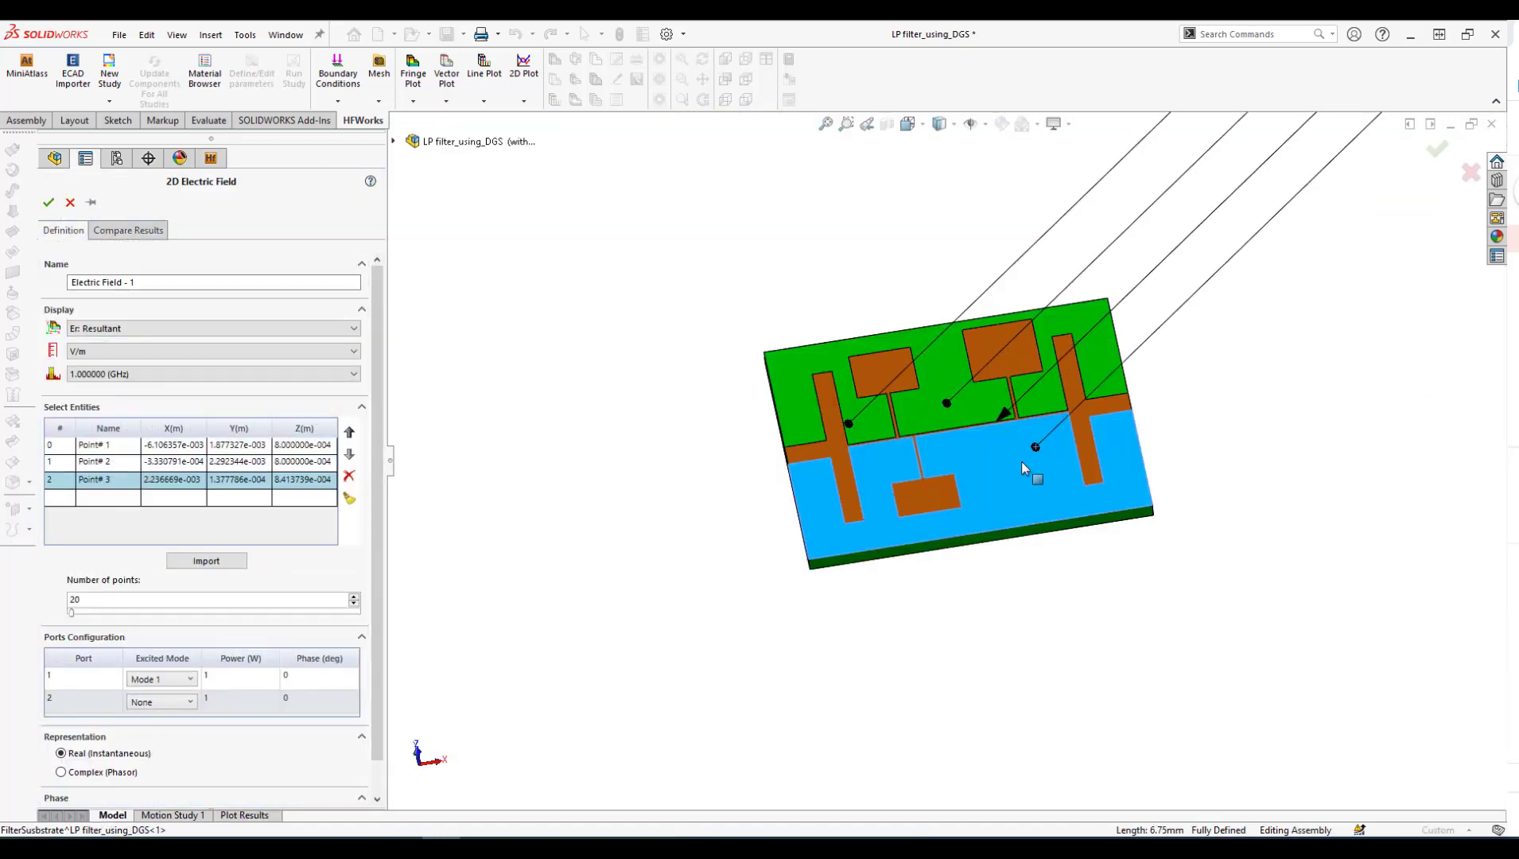
click(953, 487)
click(865, 483)
click(807, 423)
click(805, 484)
click(805, 485)
Create the 2D electric field line chart, smooth its curve, and close the chart window
click(48, 202)
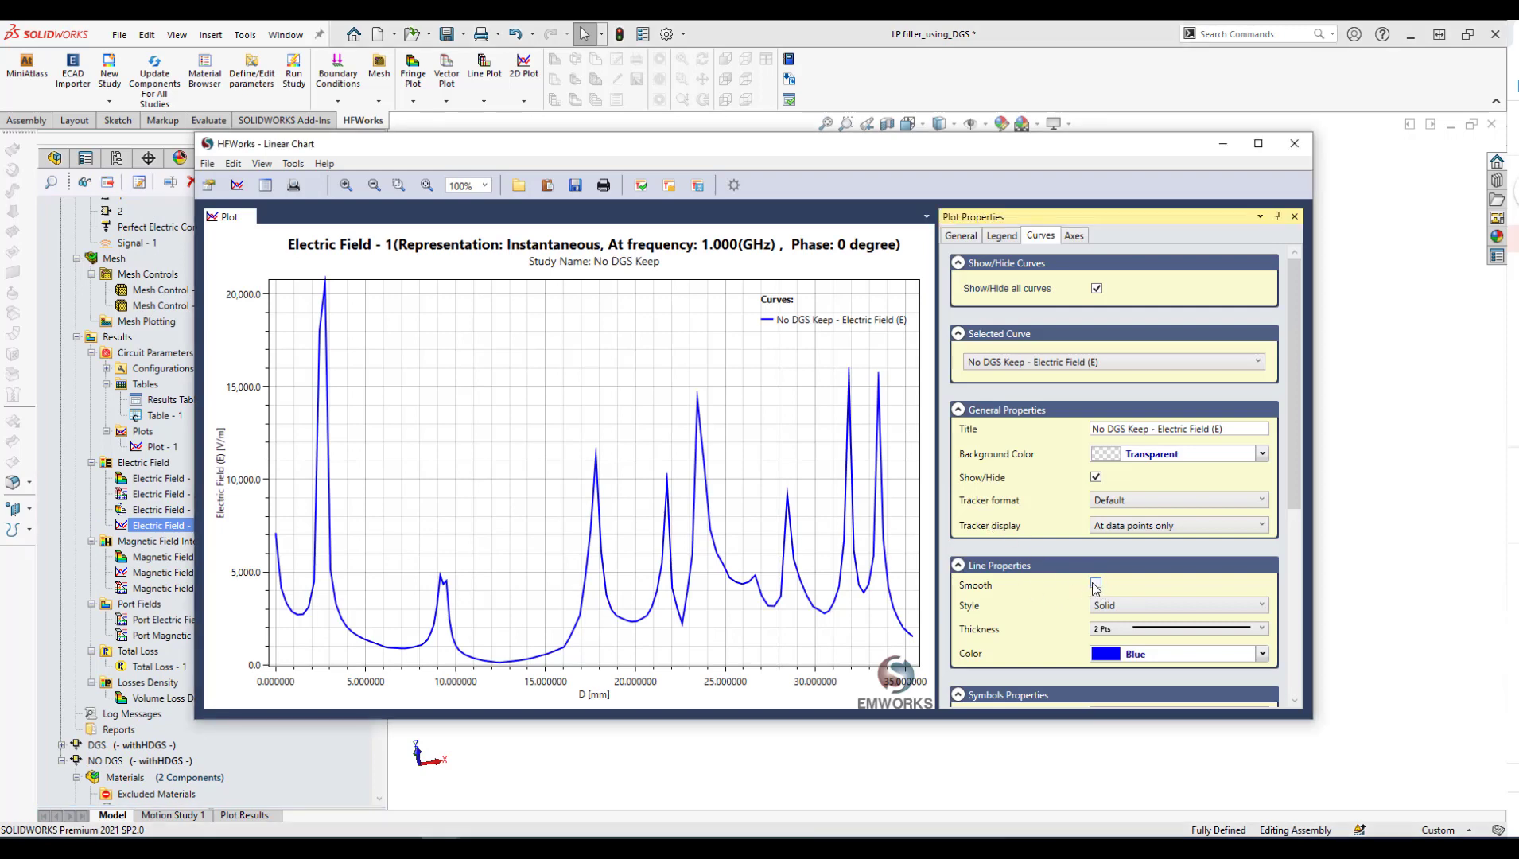
click(1097, 585)
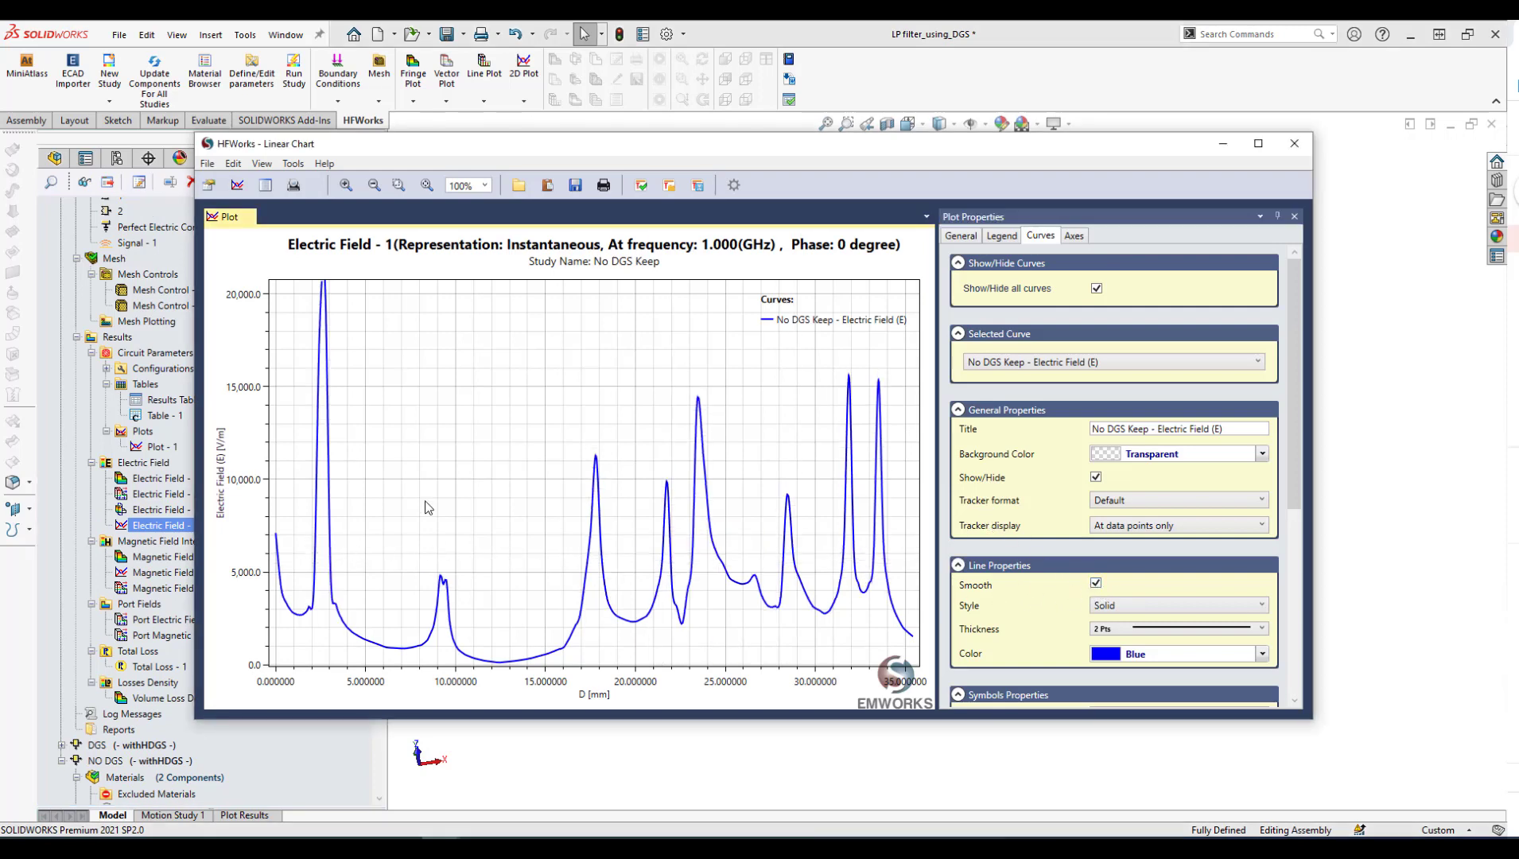
click(1295, 143)
Display the 2 GHz and 10.5 GHz Magnetic Field (H) plots in turn
double_click(121, 558)
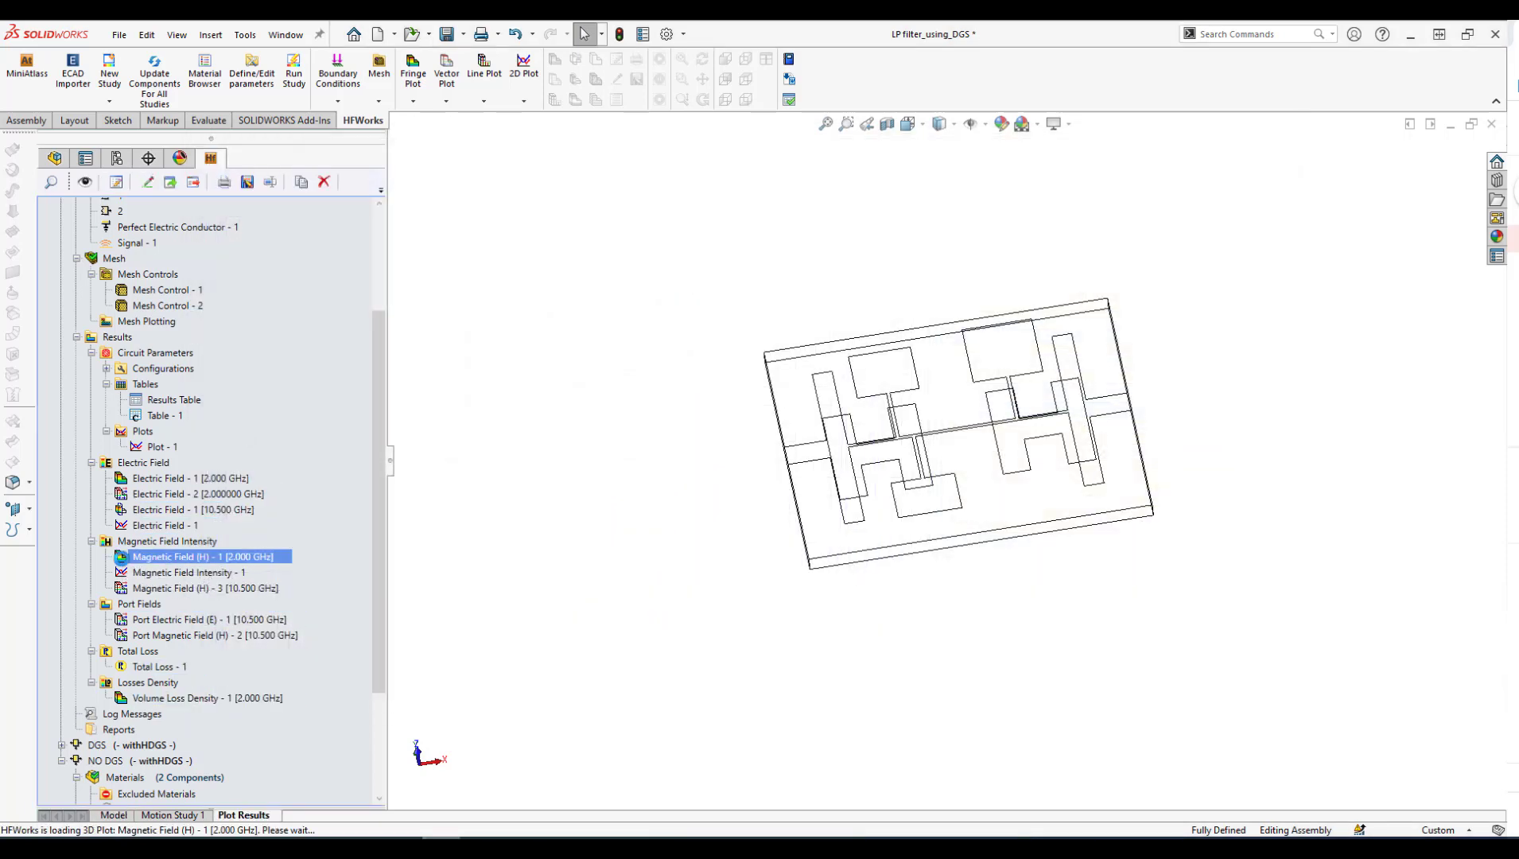
double_click(124, 588)
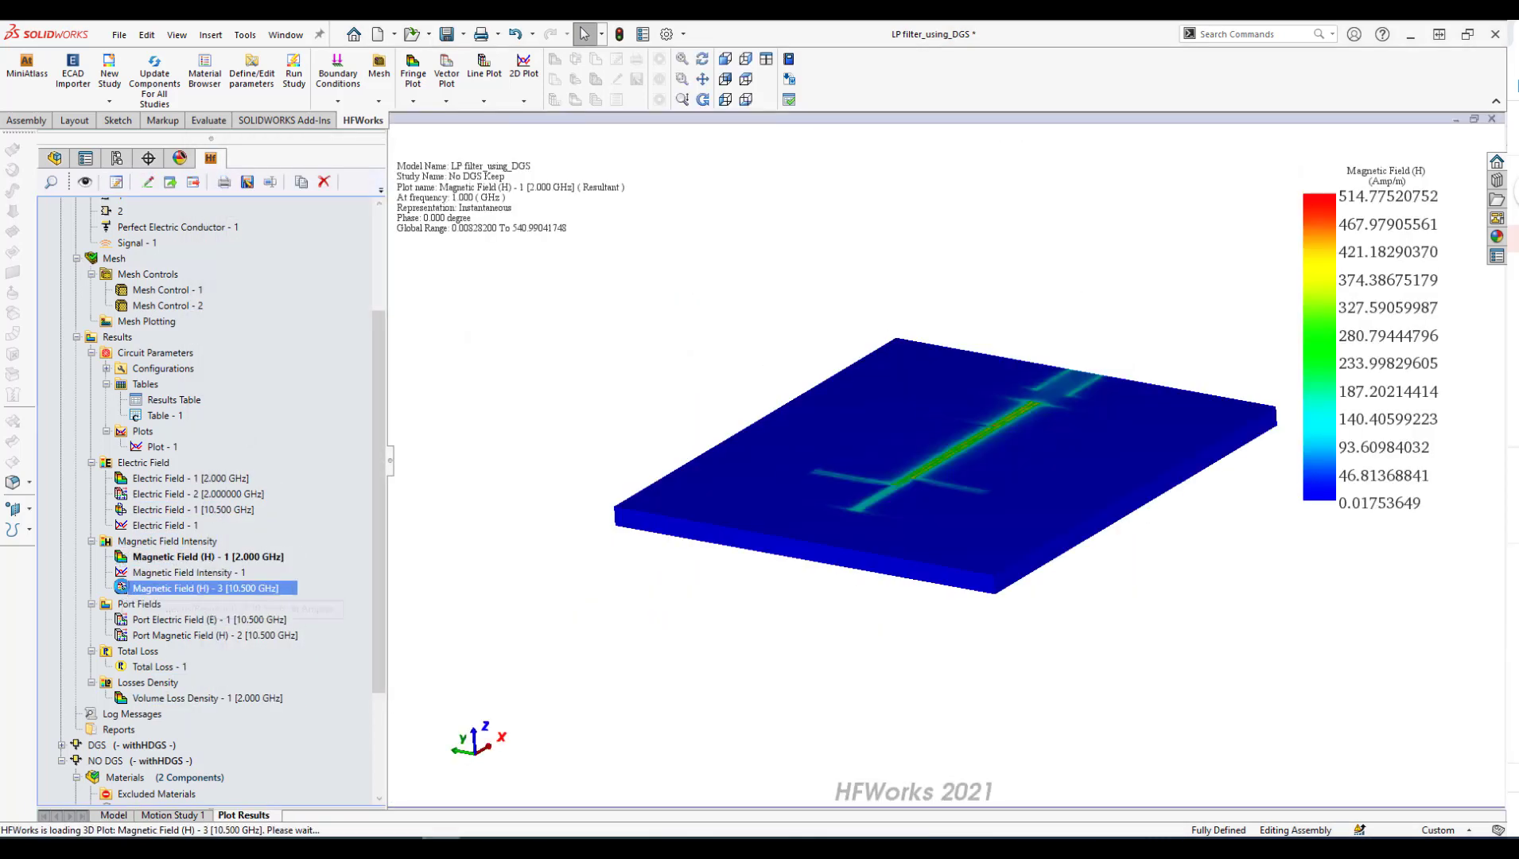
click(139, 669)
click(121, 559)
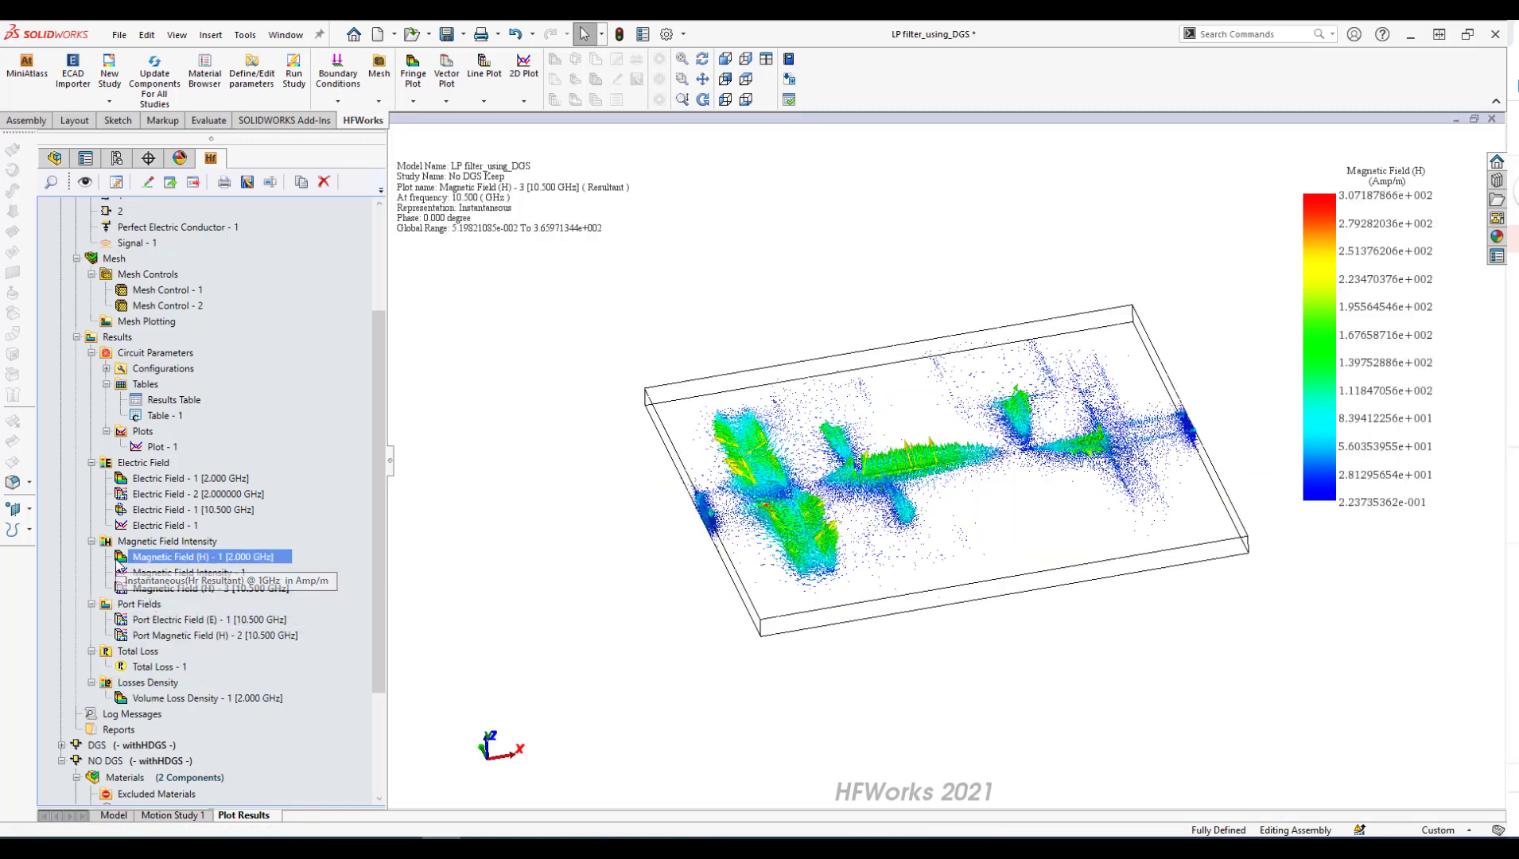
ctrl+click(123, 588)
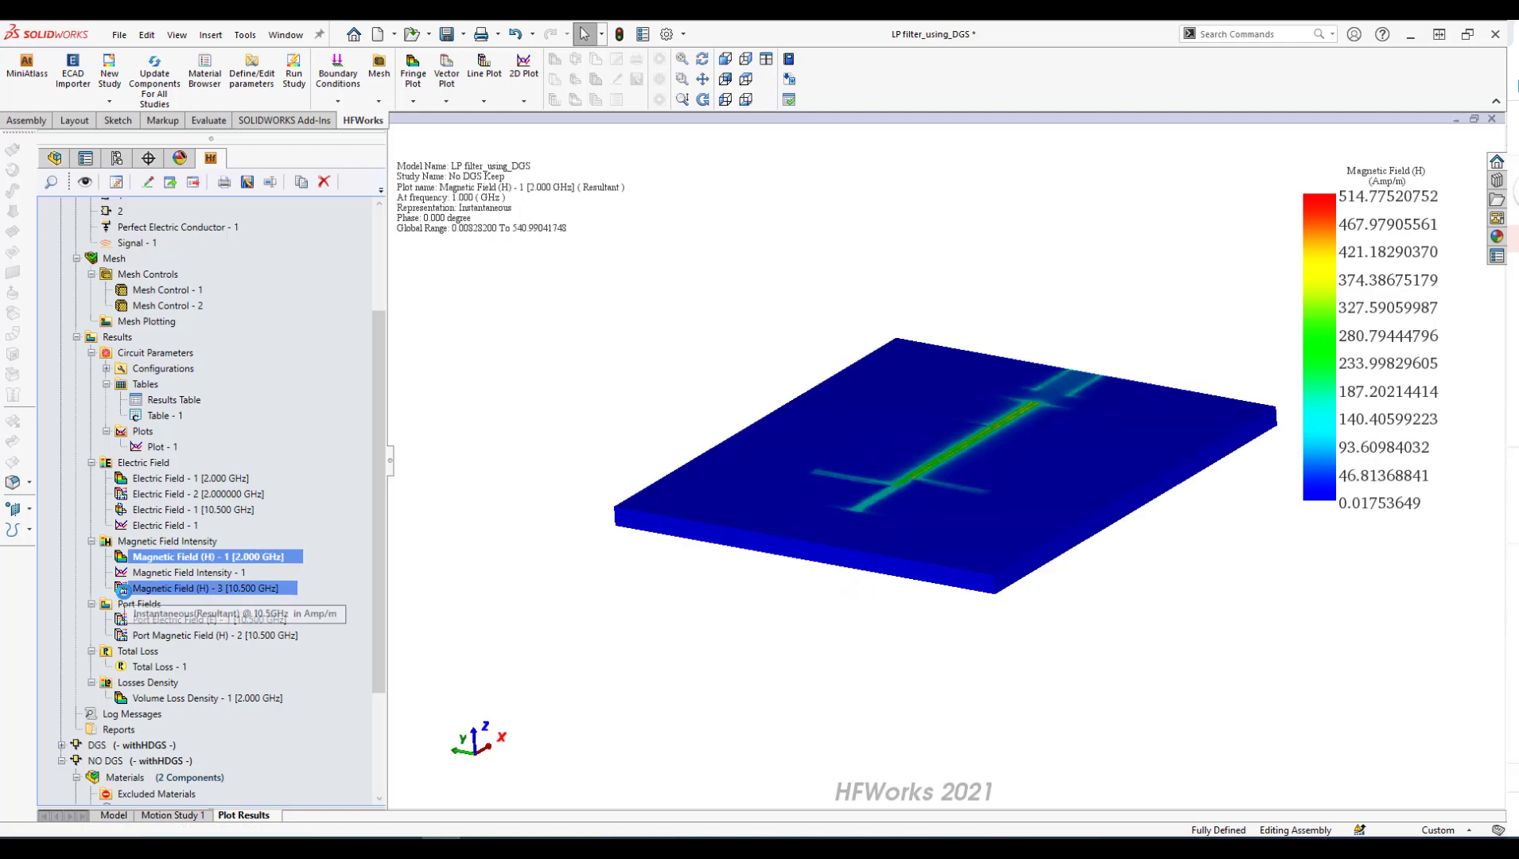
click(123, 589)
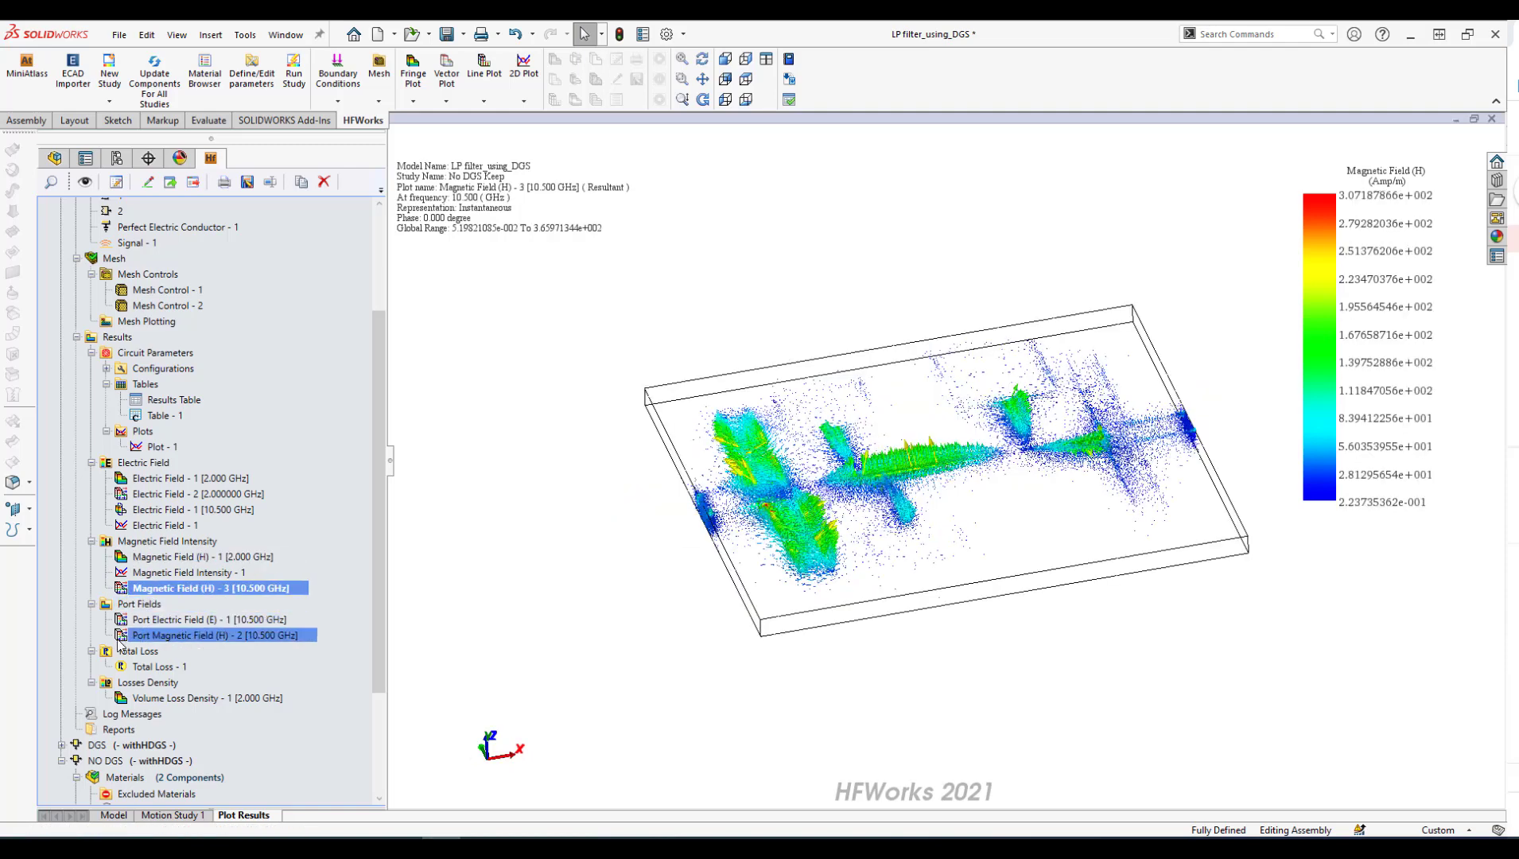
Show Volume Loss Density - 1 and then Port Electric Field (E) - 1 [10.500 GHz]
click(119, 699)
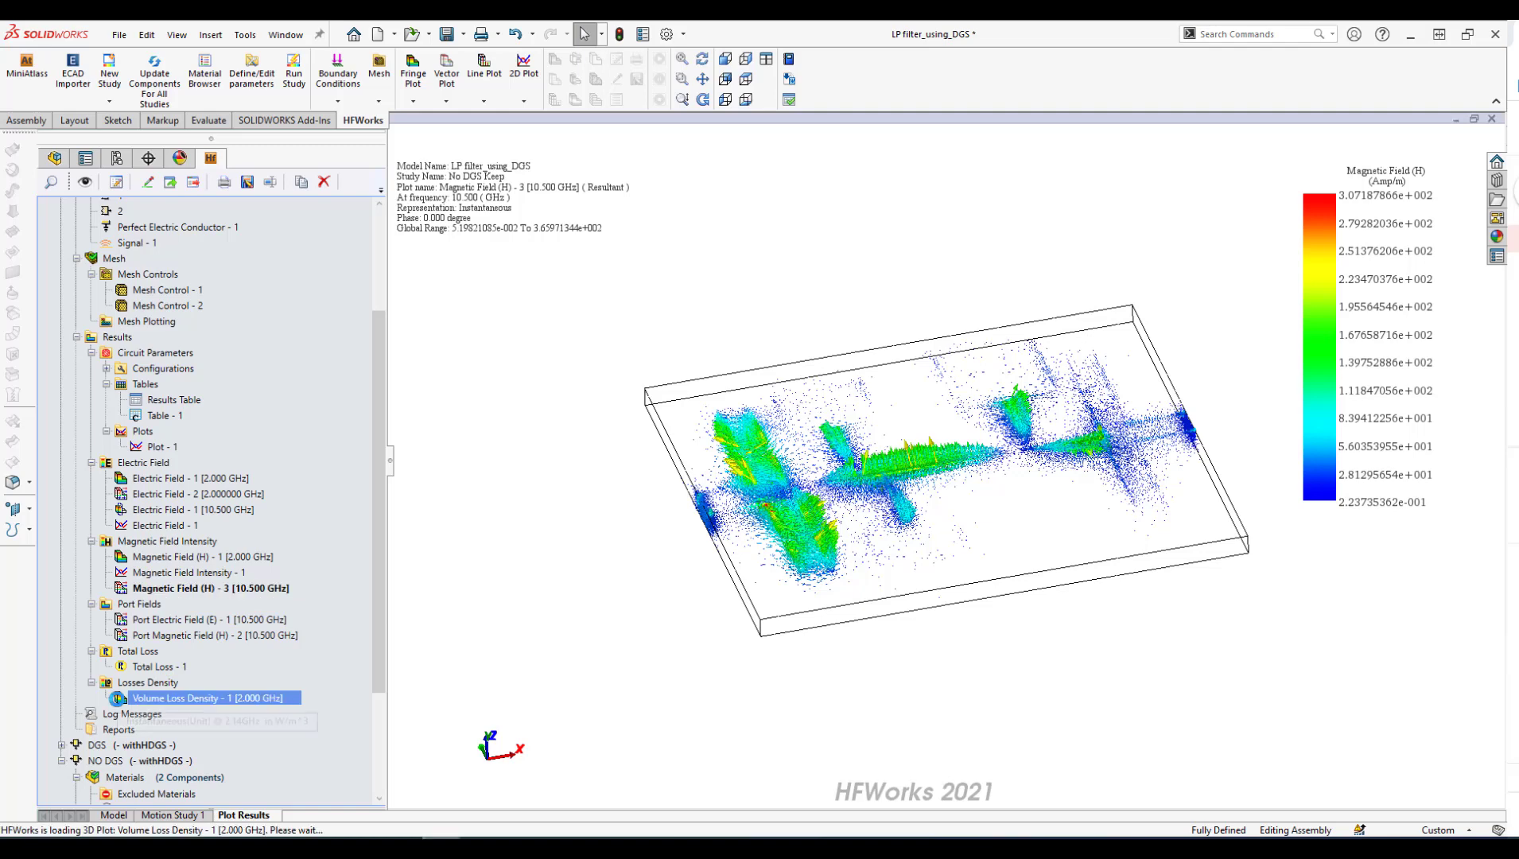
click(121, 619)
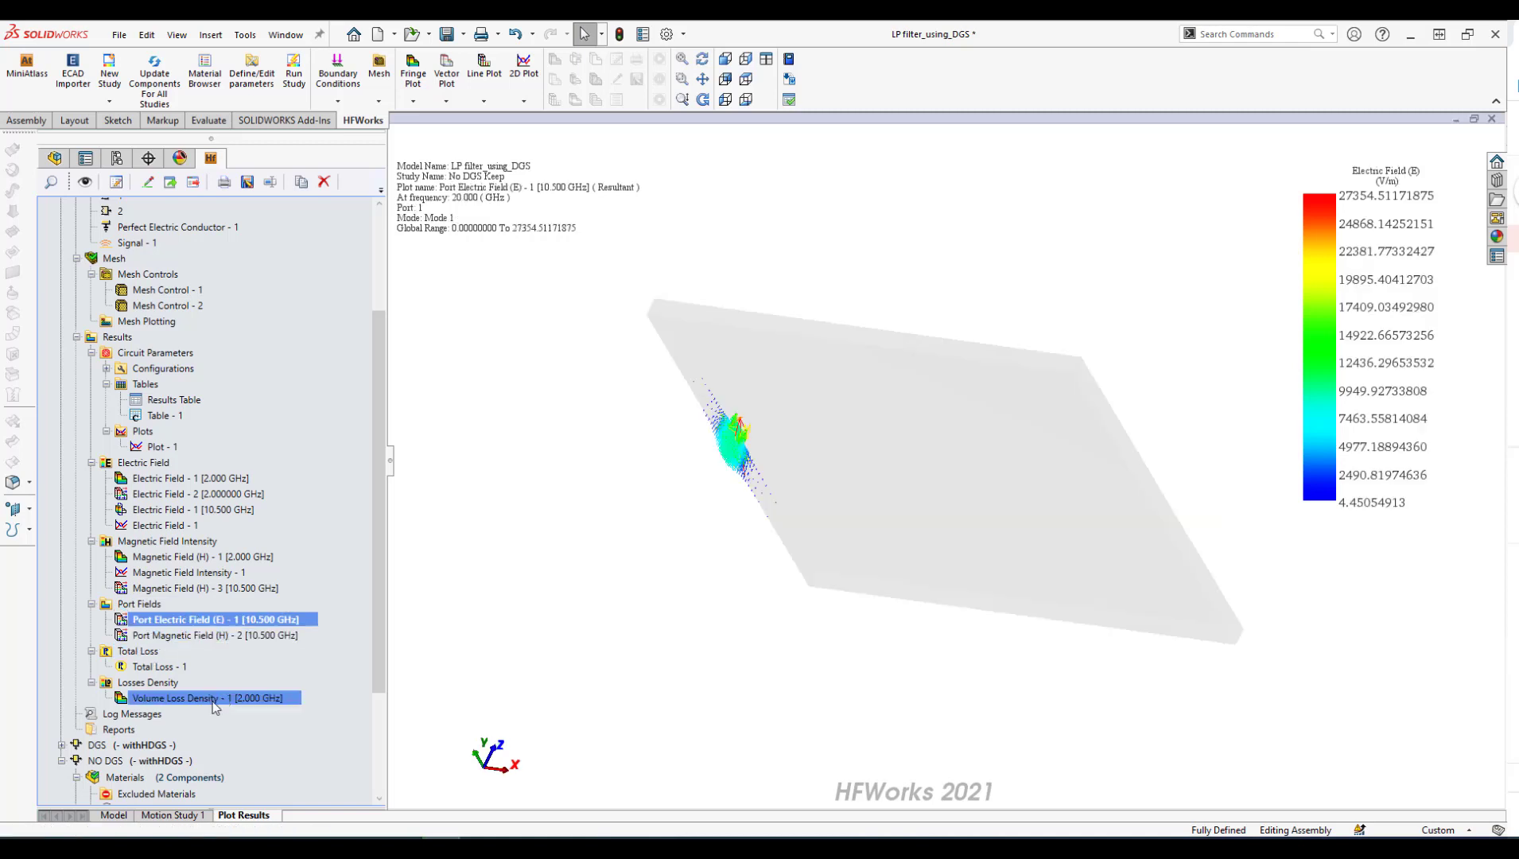
click(127, 729)
Generate the HTML report No DGS Keep-1, then reopen the S-parameter chart Plot - 1
right_click(127, 729)
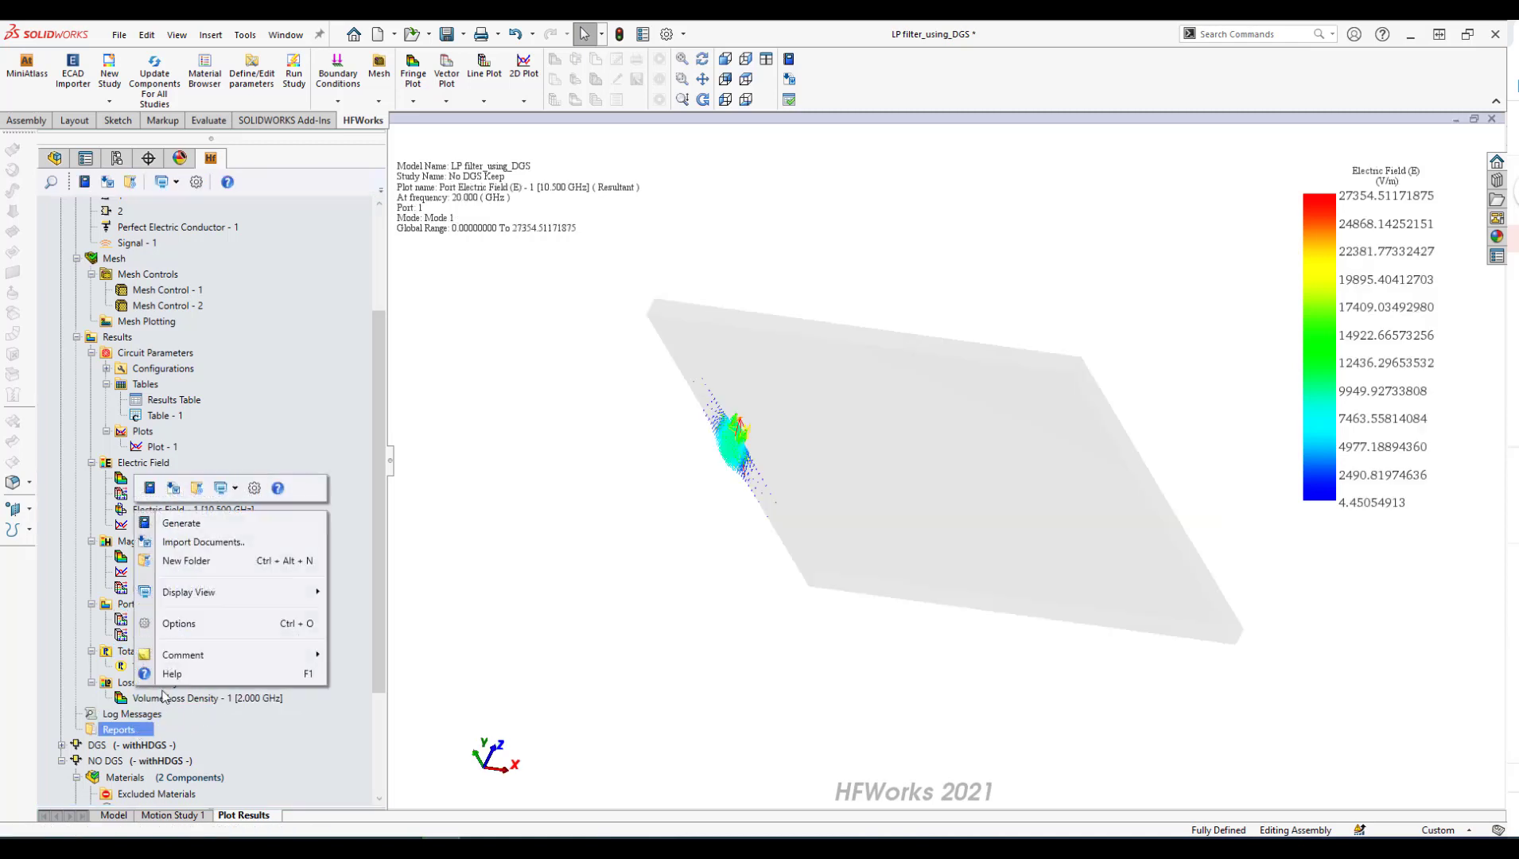
click(230, 525)
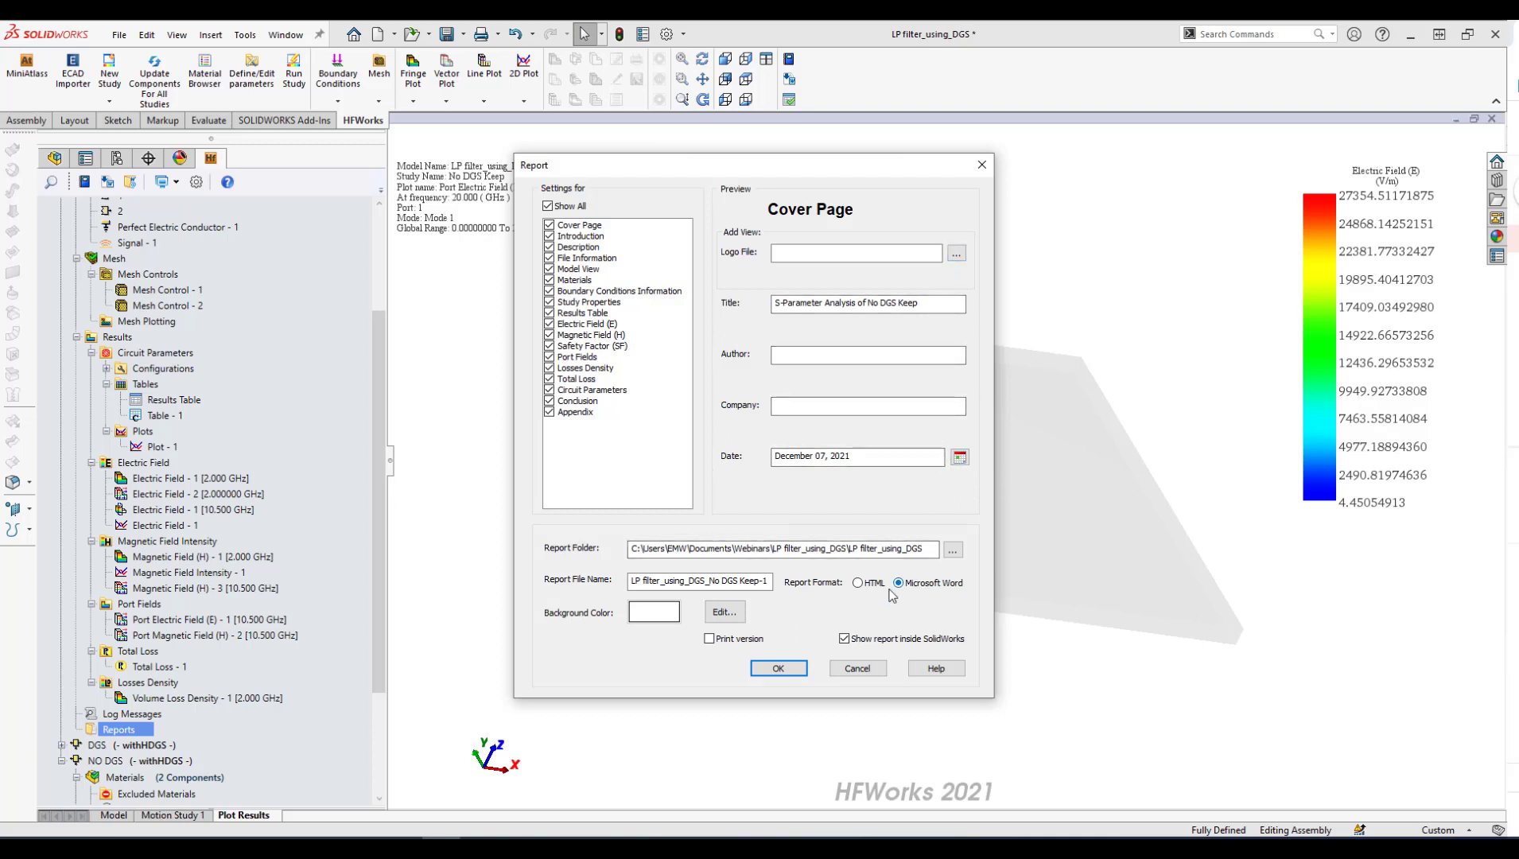
click(857, 583)
click(778, 668)
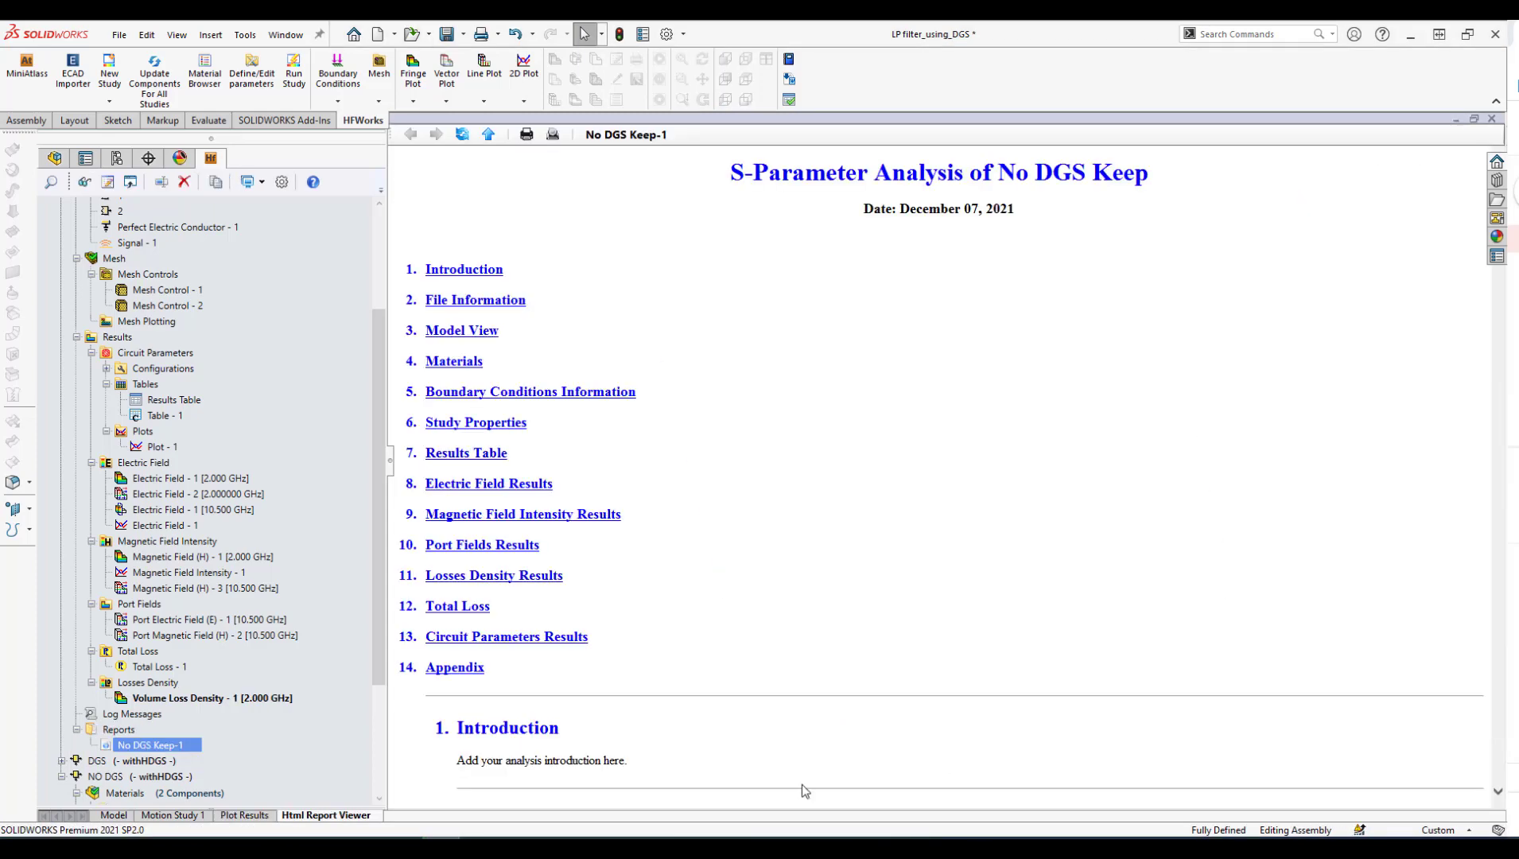
click(137, 448)
double_click(143, 450)
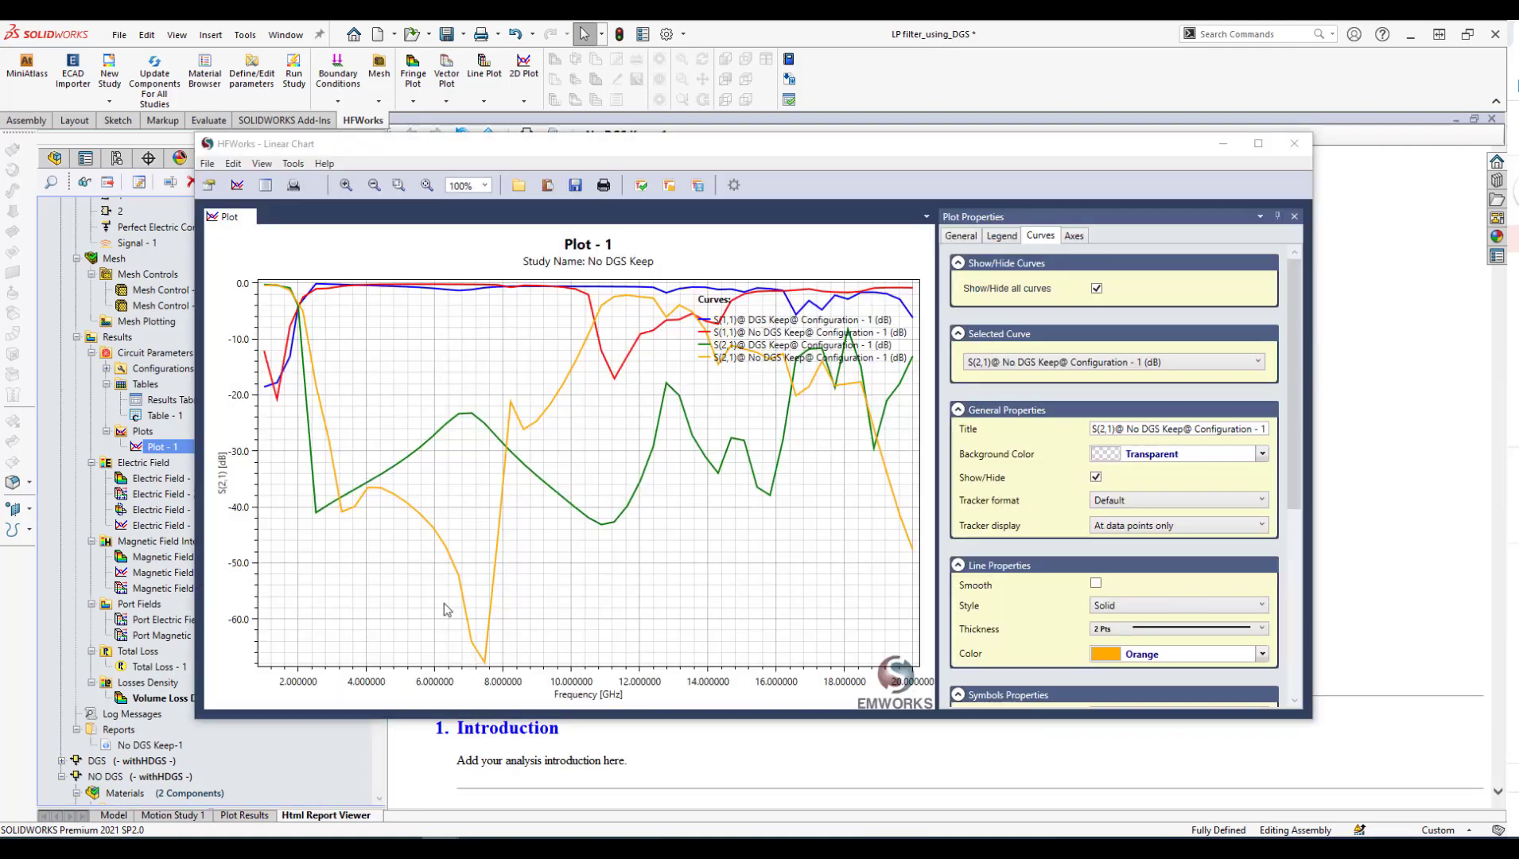